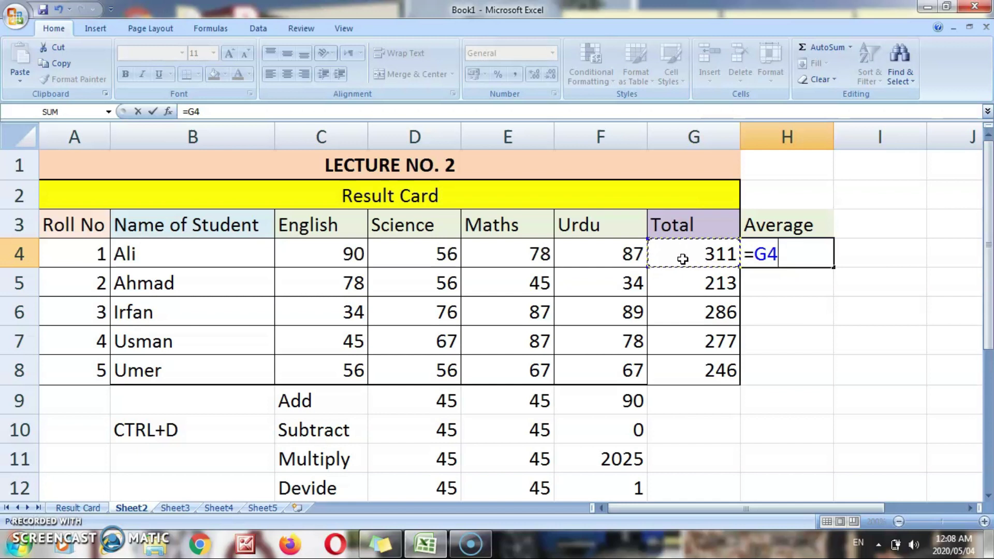
# - Enter =G4/4 in H4 to get 77.75 and fill it down to H8
pyautogui.write('/4')
pyautogui.hotkey('ctrl', 'Return')
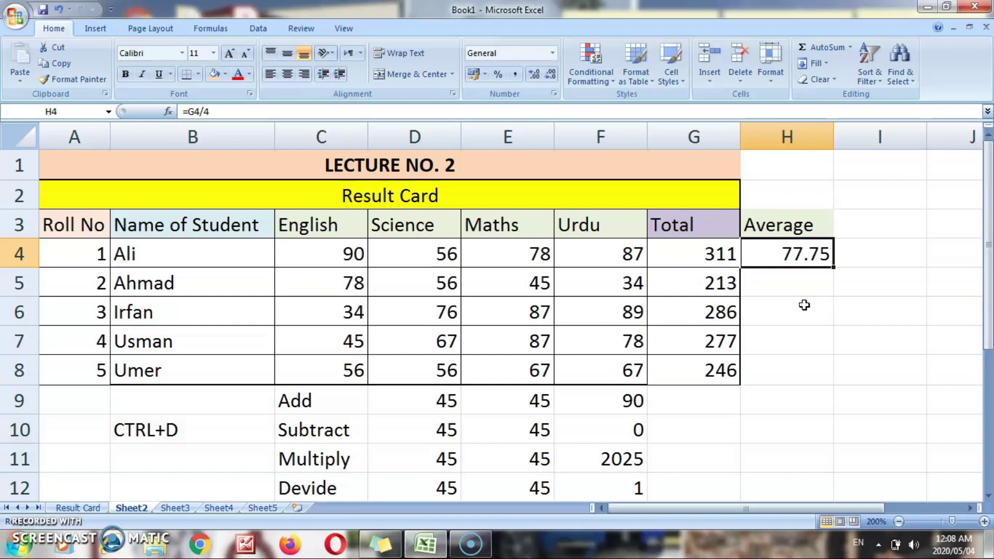
pyautogui.moveTo(833, 267); pyautogui.dragTo(835, 379)
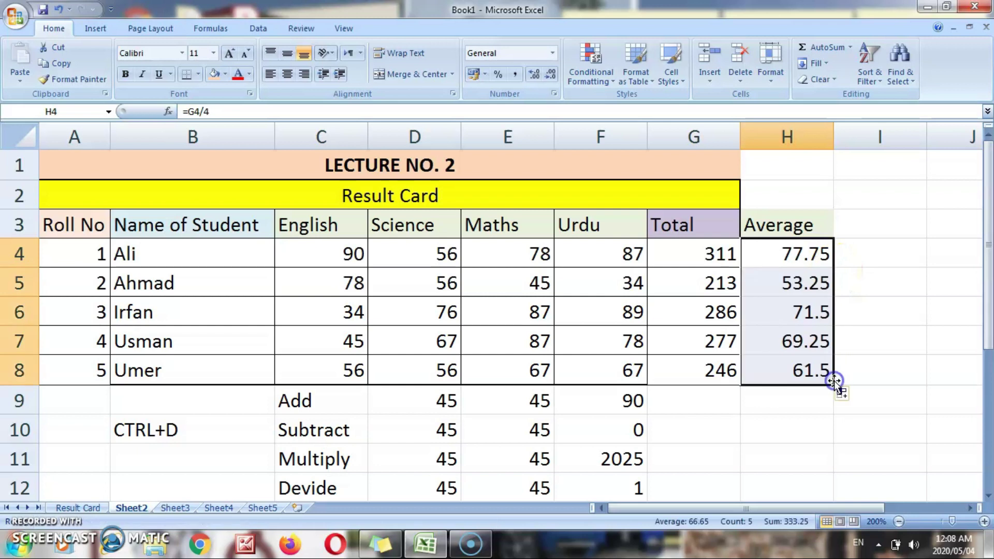
# - Check the copied average formulas in H4 and the cells below it
pyautogui.click(861, 335)
pyautogui.click(831, 254)
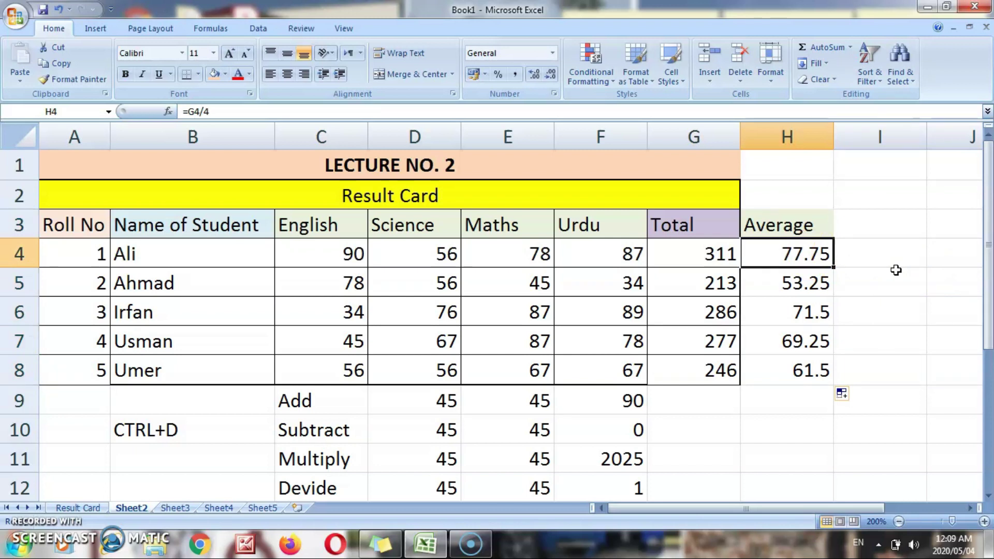
pyautogui.press('Down')
pyautogui.press('Down')
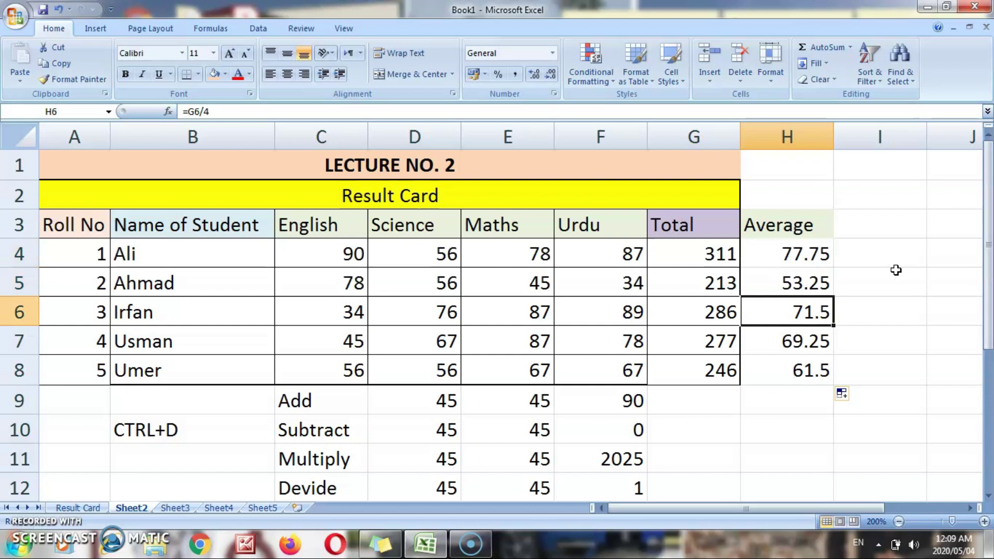
pyautogui.press('Down')
pyautogui.press('Up')
pyautogui.press('Up')
pyautogui.press('Up')
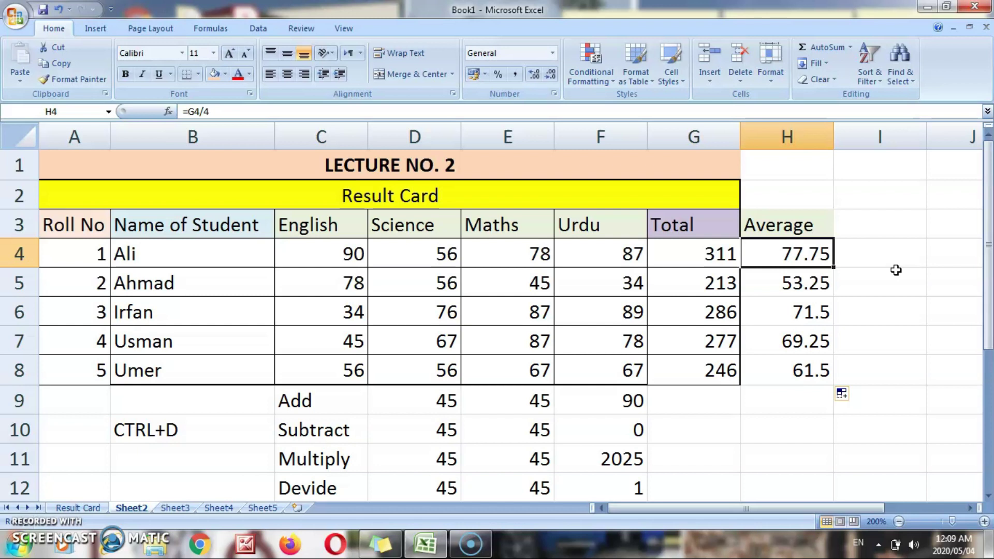
# - Select H4:H8 and show the averages with four decimal places (77.7500 to 61.5000)
pyautogui.hotkey('shift', 'Down')
pyautogui.hotkey('shift', 'Down')
pyautogui.hotkey('shift', 'Down')
pyautogui.hotkey('shift', 'Down')
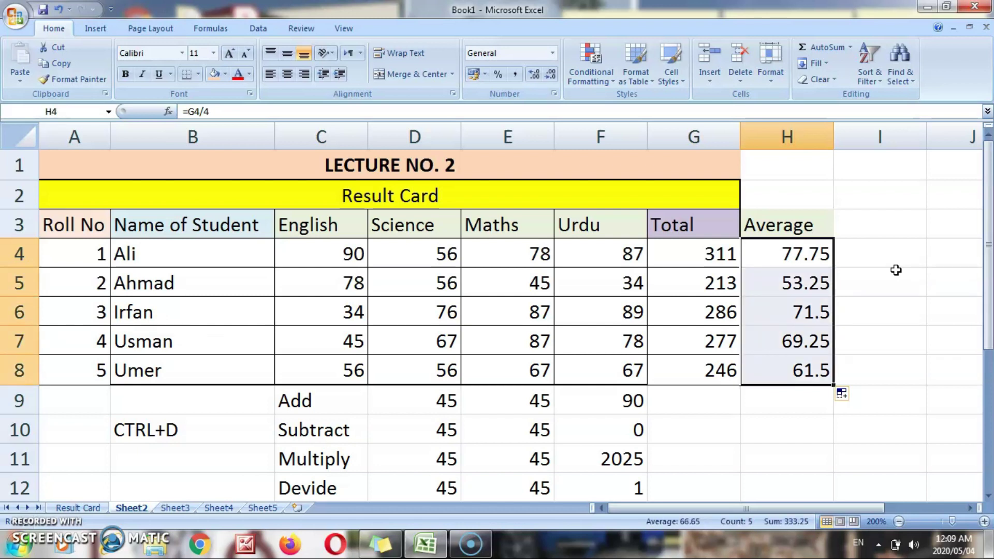
pyautogui.click(896, 269)
pyautogui.moveTo(825, 250); pyautogui.dragTo(805, 369)
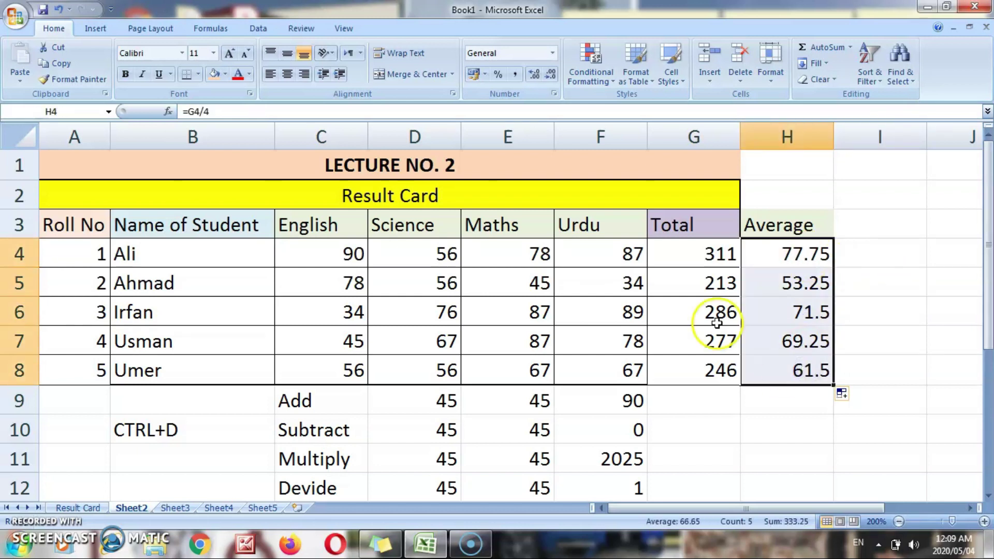
pyautogui.click(535, 76)
pyautogui.click(535, 76)
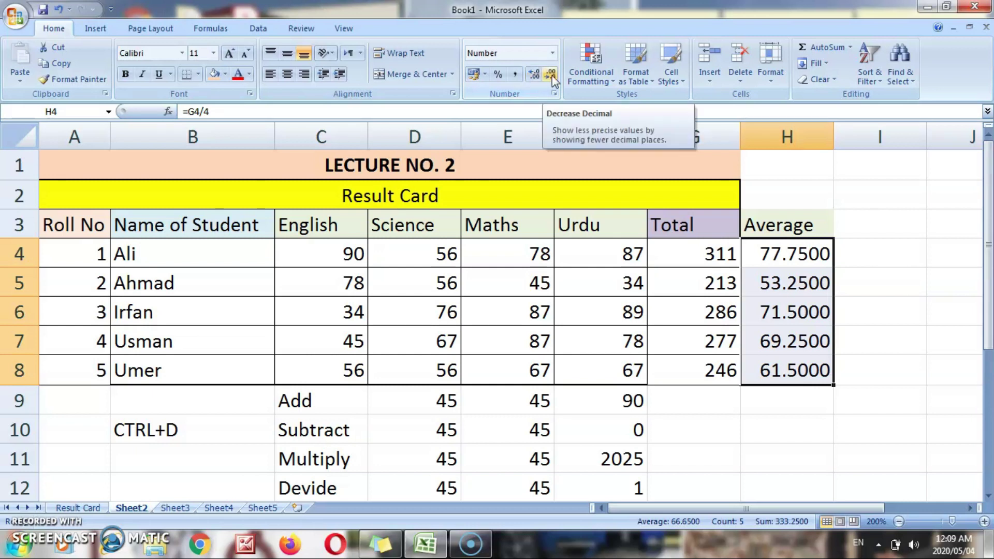
# - Set the H4:H8 averages to two decimal places: 77.75, 53.25, 71.50, 69.25, 61.50
pyautogui.click(551, 77)
pyautogui.click(552, 78)
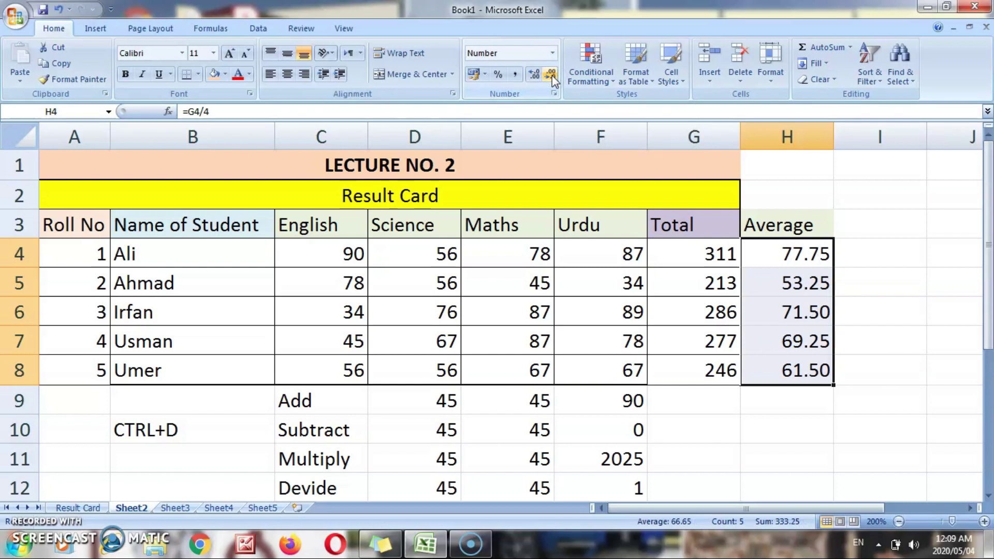
pyautogui.click(552, 78)
pyautogui.click(552, 78)
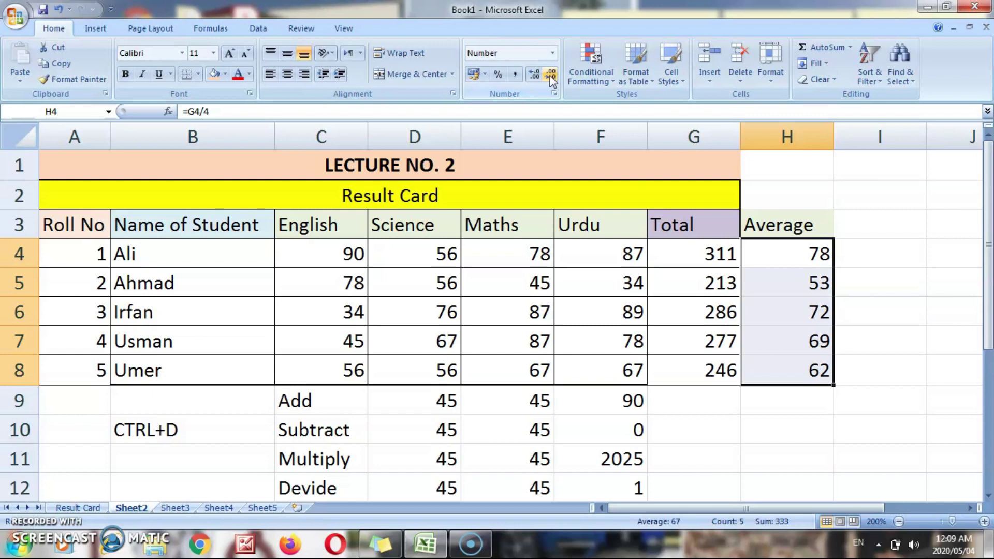
pyautogui.click(534, 76)
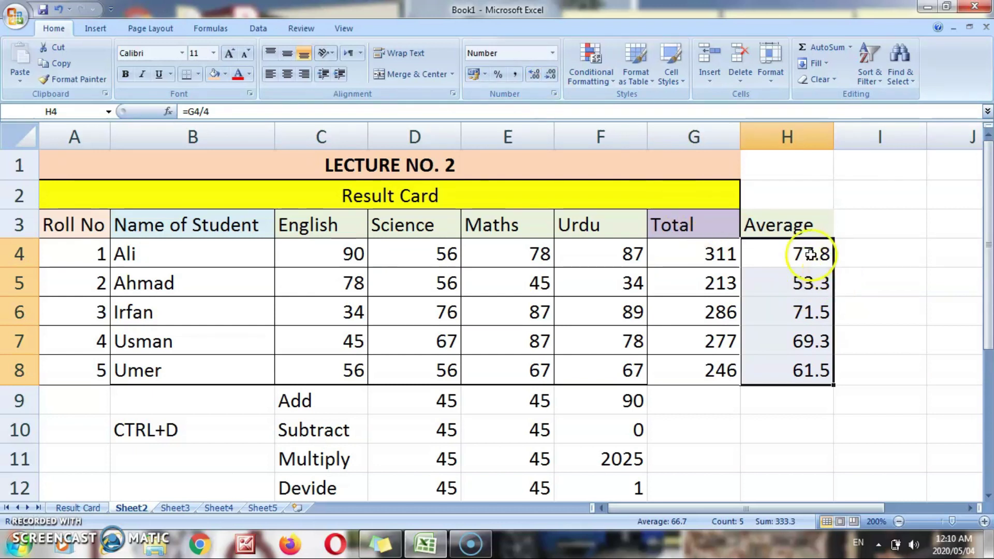
pyautogui.click(552, 79)
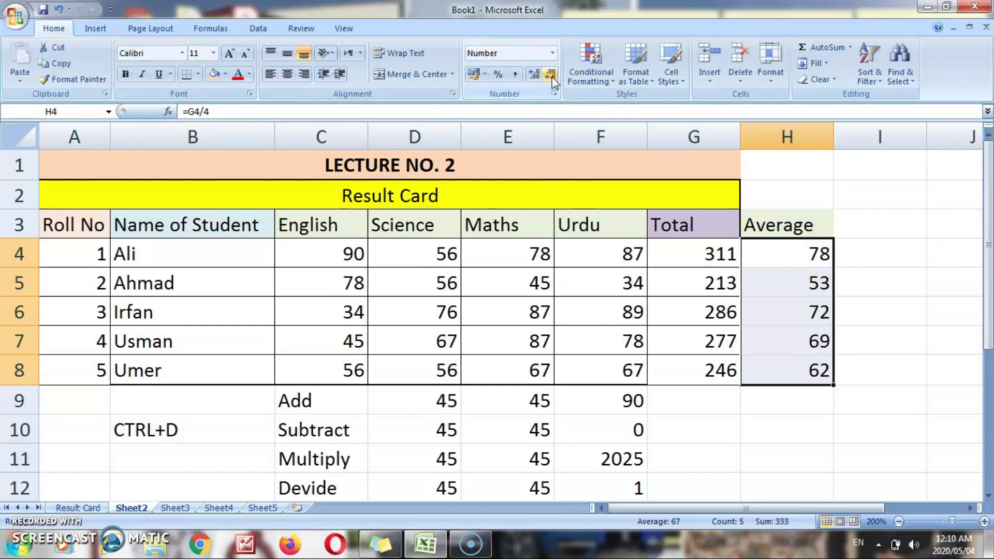
pyautogui.click(535, 77)
pyautogui.click(535, 78)
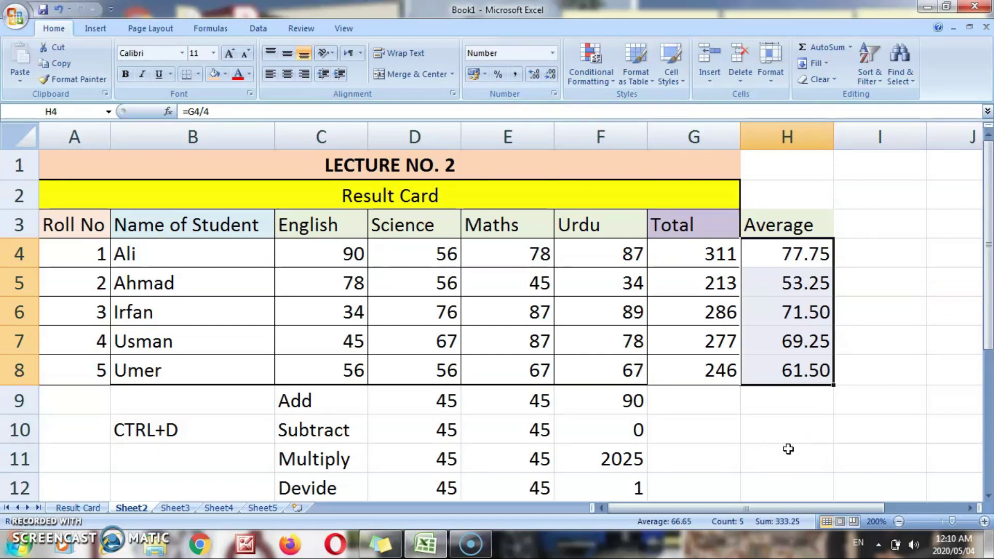
pyautogui.click(789, 401)
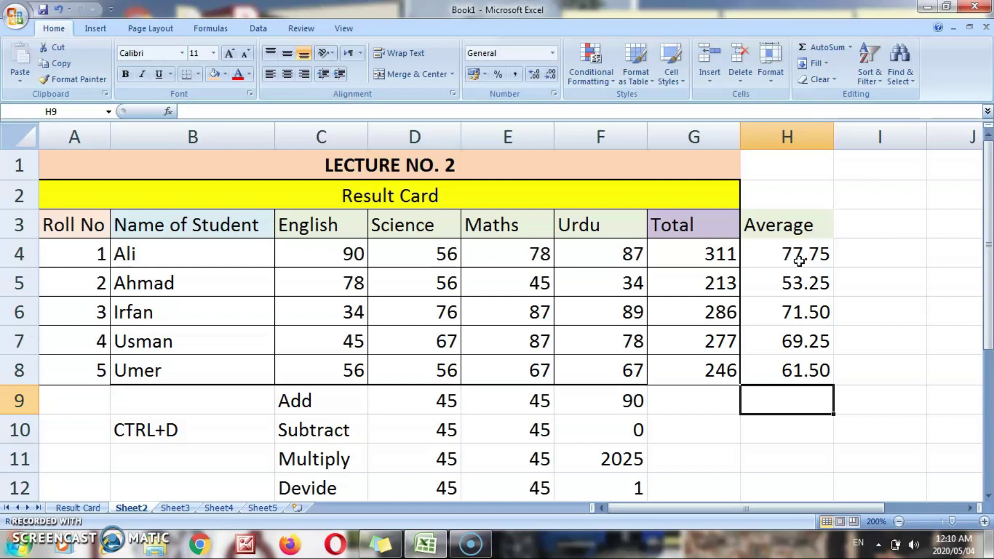
pyautogui.hscroll(1, 798, 261)
pyautogui.click(799, 261)
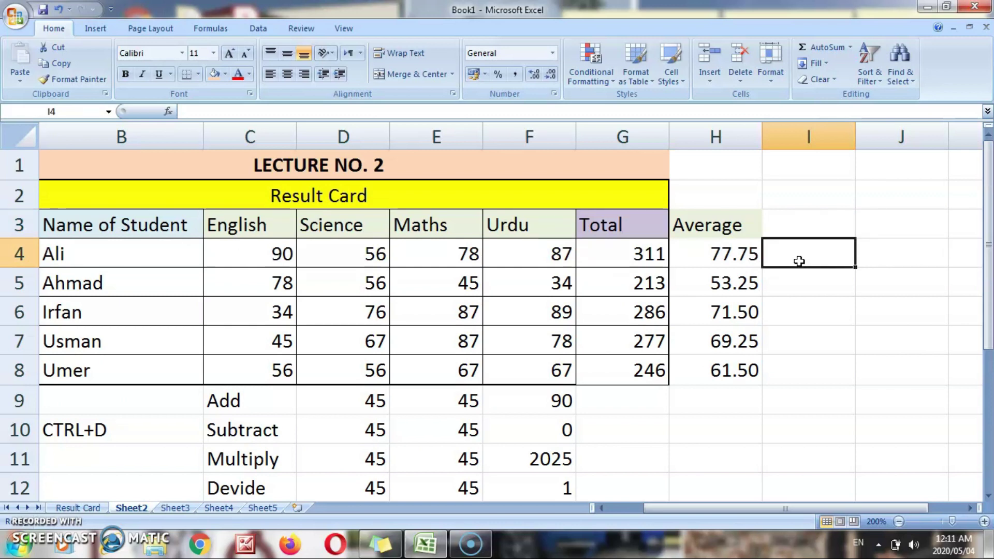
# - Enter =AVERAGE(C4:F4) in I4, giving 77.75
pyautogui.write('=av')
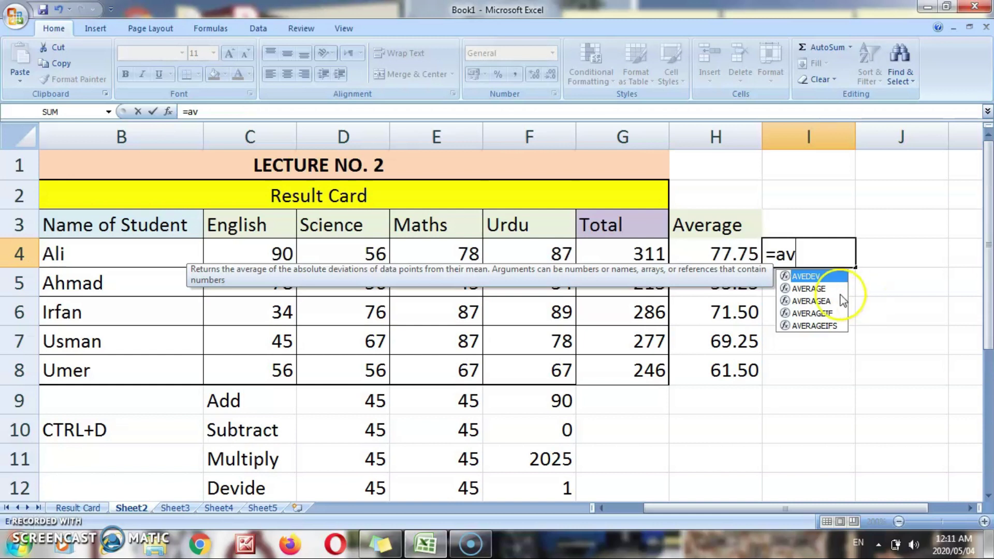
pyautogui.click(822, 290)
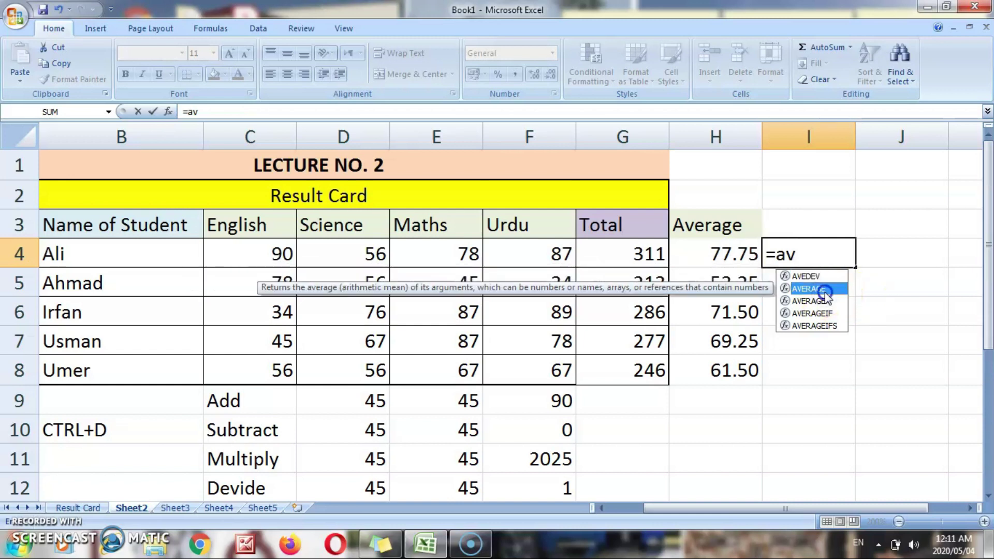
pyautogui.write('erage')
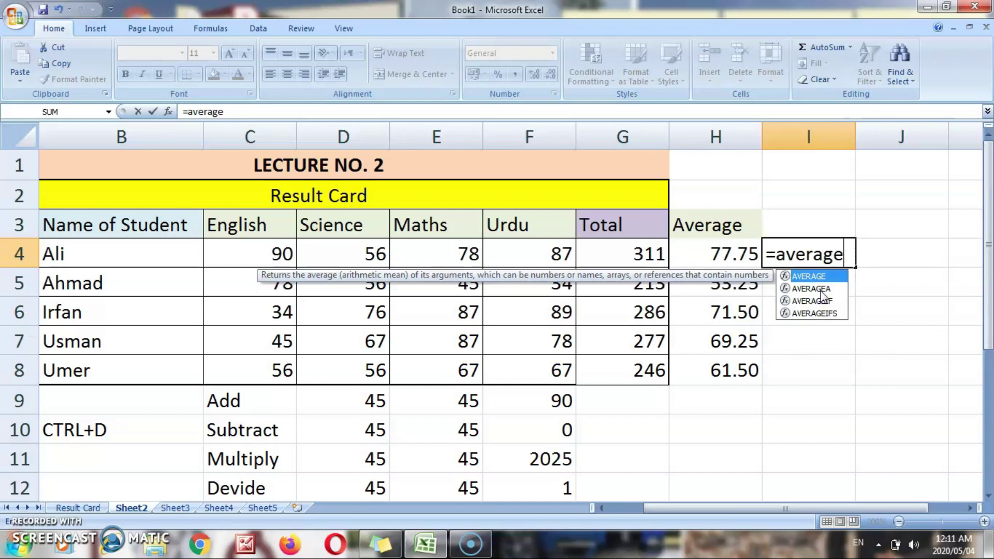
pyautogui.write('(')
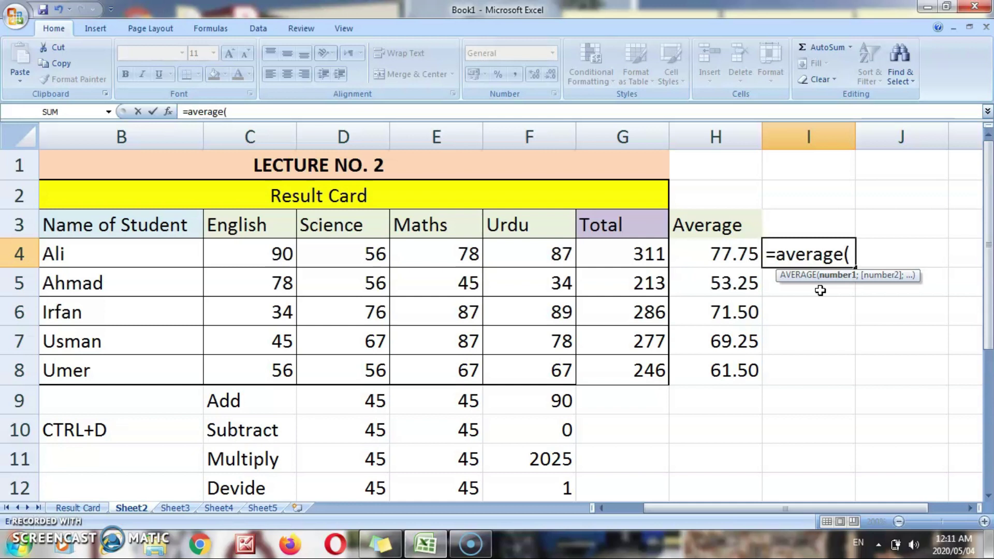
pyautogui.moveTo(261, 251); pyautogui.dragTo(529, 261)
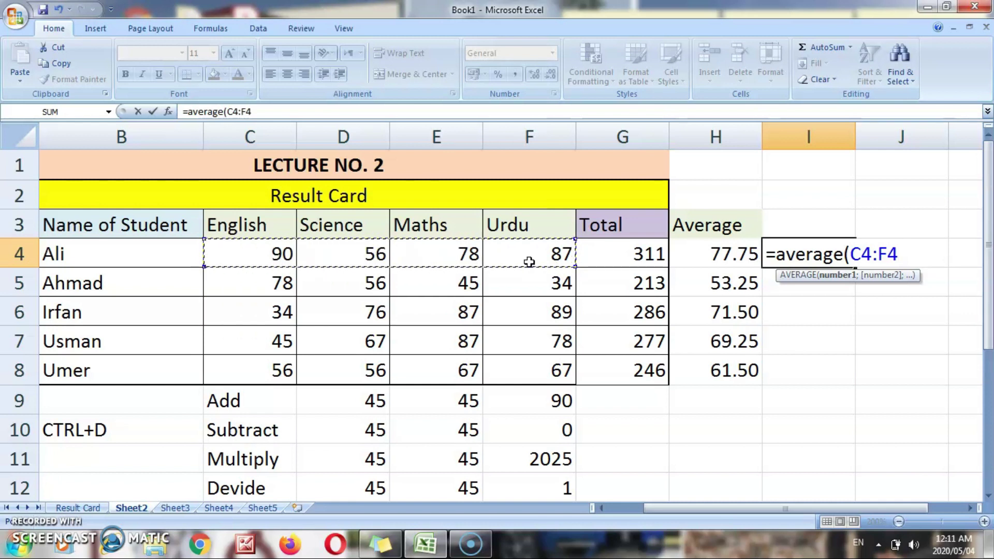
pyautogui.write(')')
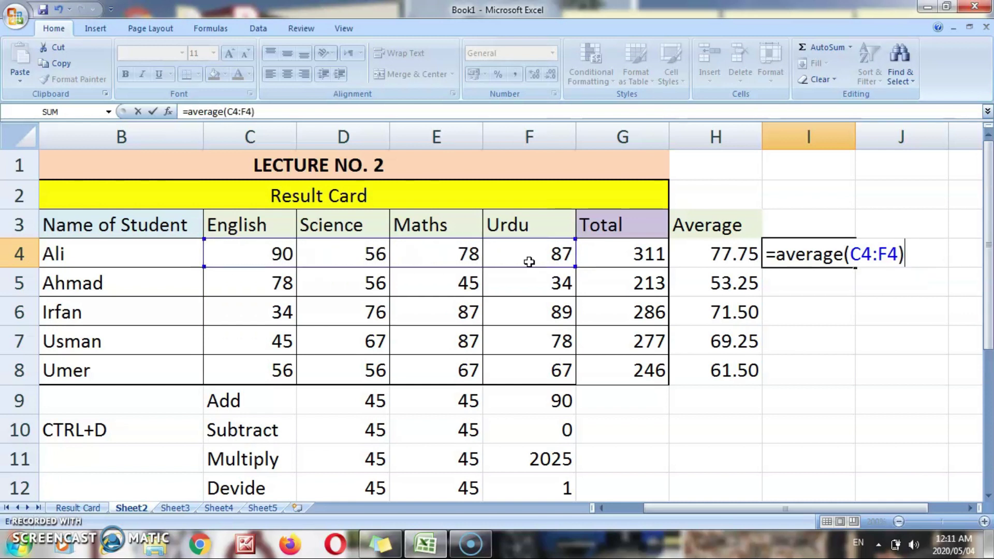
pyautogui.press('Return')
pyautogui.press('Up')
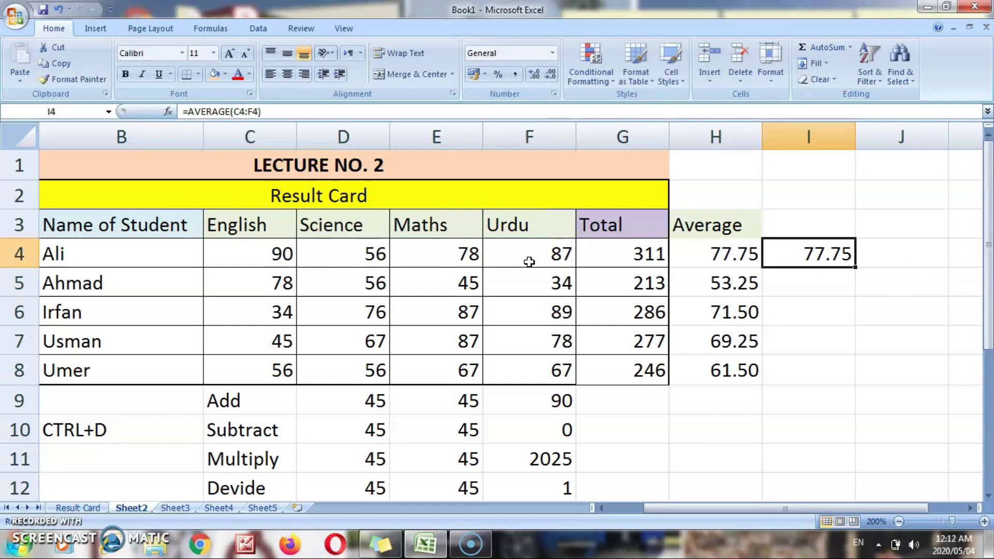
# - Copy the Average heading from H3 into I3 with Ctrl+R
pyautogui.press('Up')
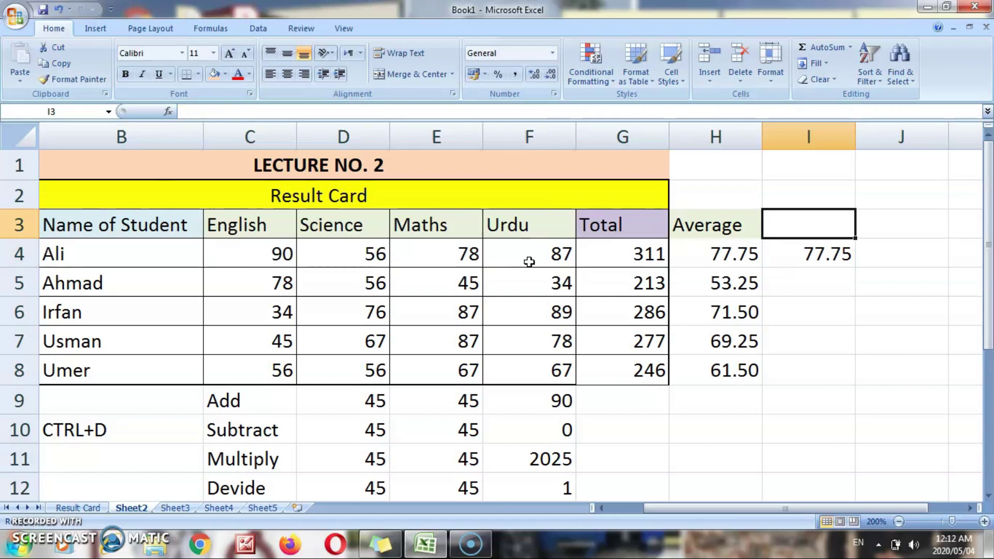
pyautogui.hotkey('ctrl', 'r')
pyautogui.press('Right')
pyautogui.hscroll(1, 528, 261)
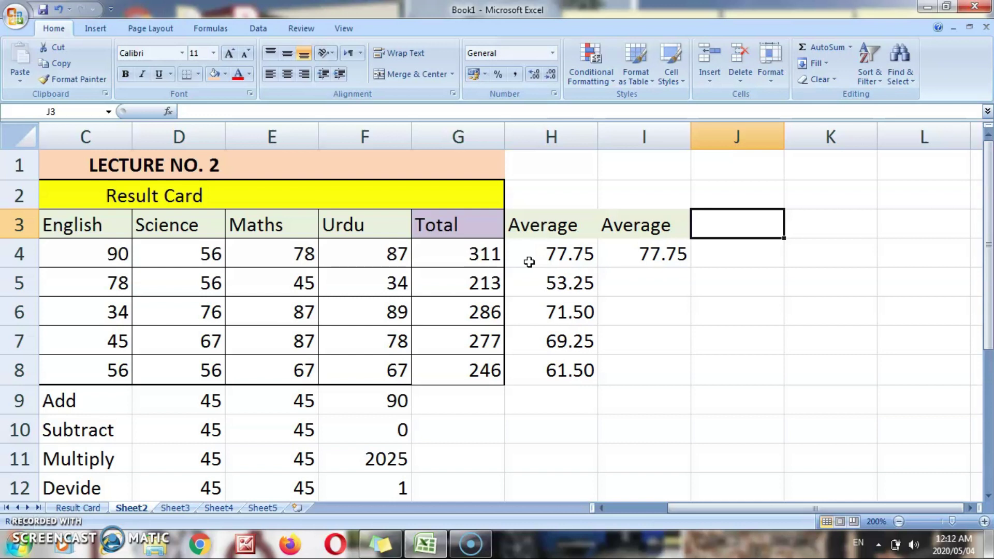
# - Head J3 Maximum and enter =MAX(C4:F4) in J4
pyautogui.write('Maximum')
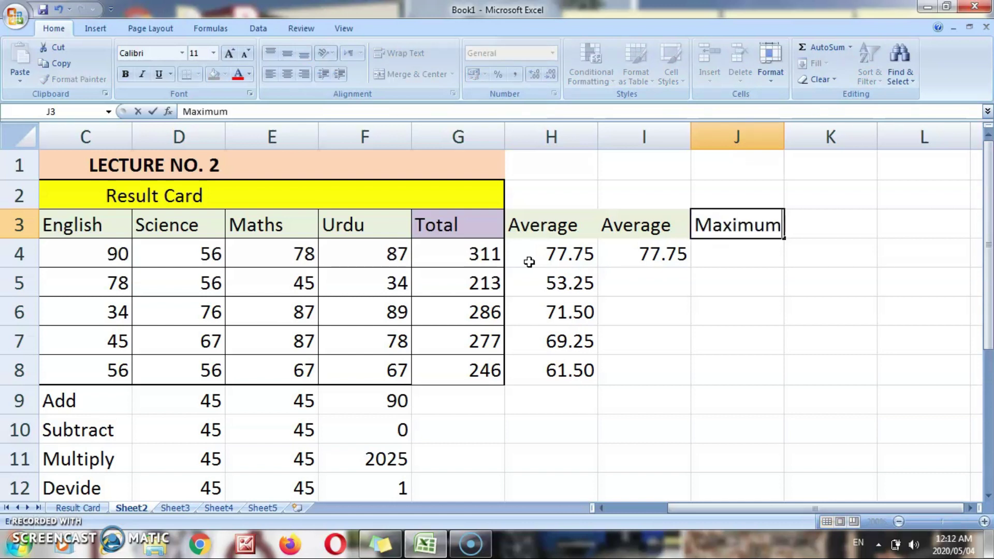
pyautogui.press('Return')
pyautogui.write('=max')
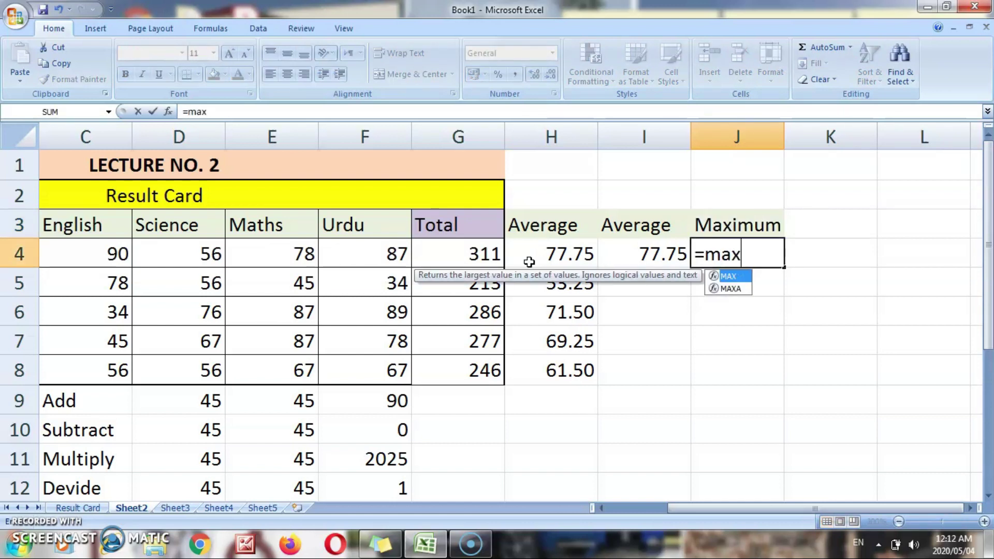
pyautogui.write('(')
pyautogui.click(110, 253)
pyautogui.moveTo(110, 252); pyautogui.dragTo(389, 259)
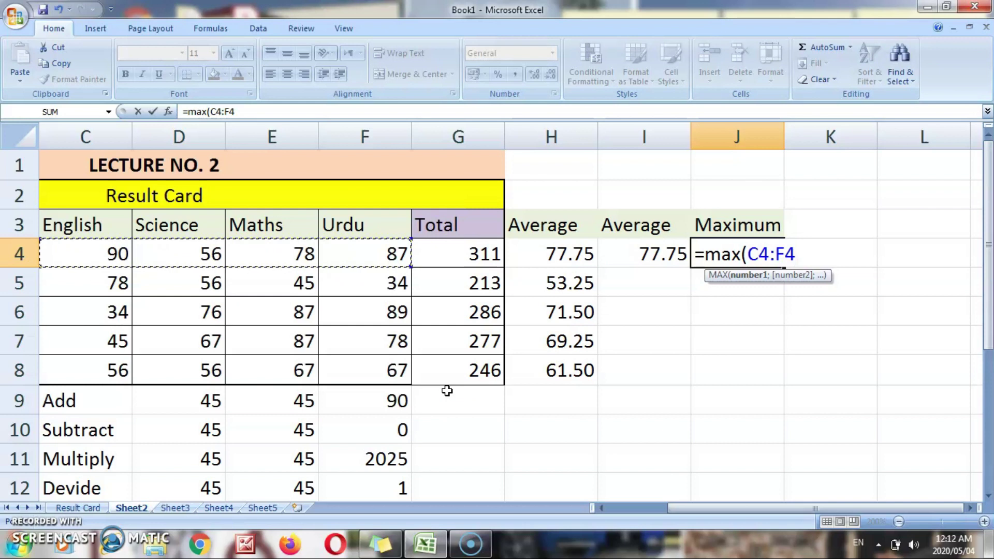
pyautogui.write(')')
pyautogui.press('Return')
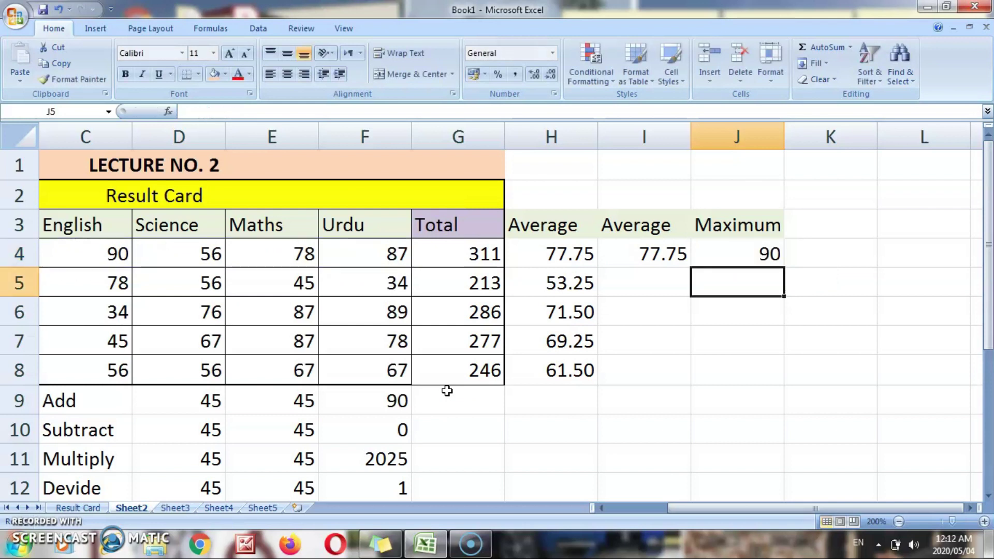
pyautogui.press('Up')
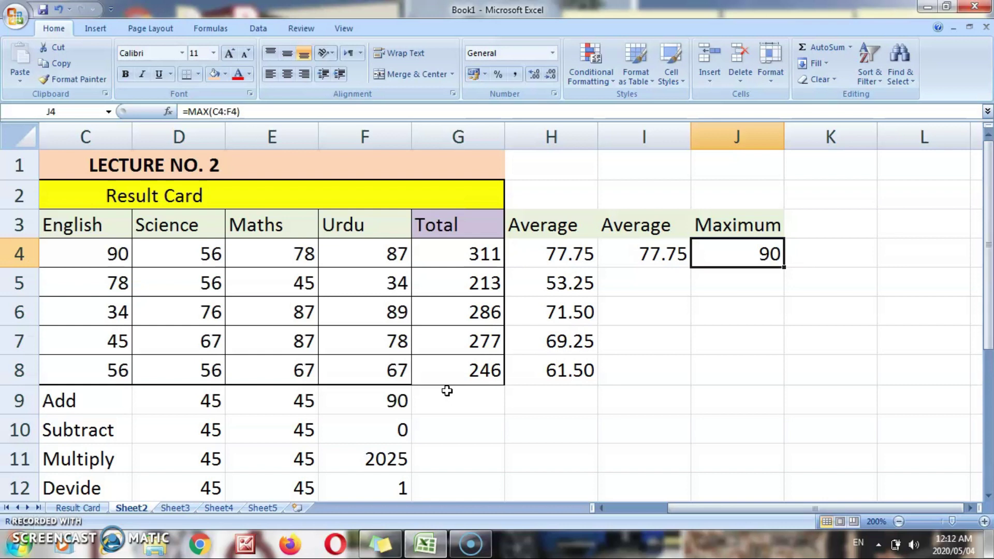
# - Change the row 4 Maths mark to 95 and check the updated 328, 82 and 95
pyautogui.press('Left')
pyautogui.press('Left')
pyautogui.press('Left')
pyautogui.press('Left')
pyautogui.press('Left')
pyautogui.press('Left')
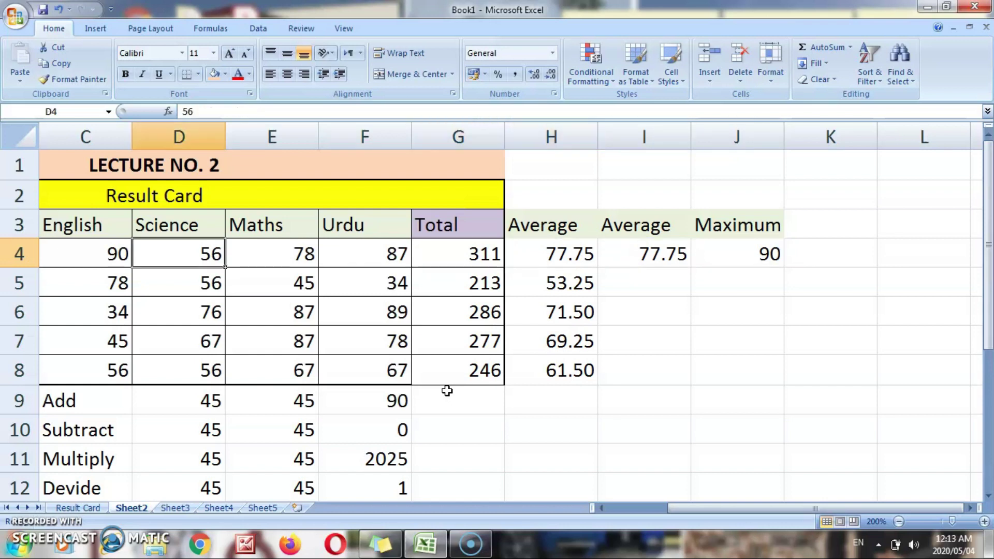
pyautogui.press('Right')
pyautogui.write('95')
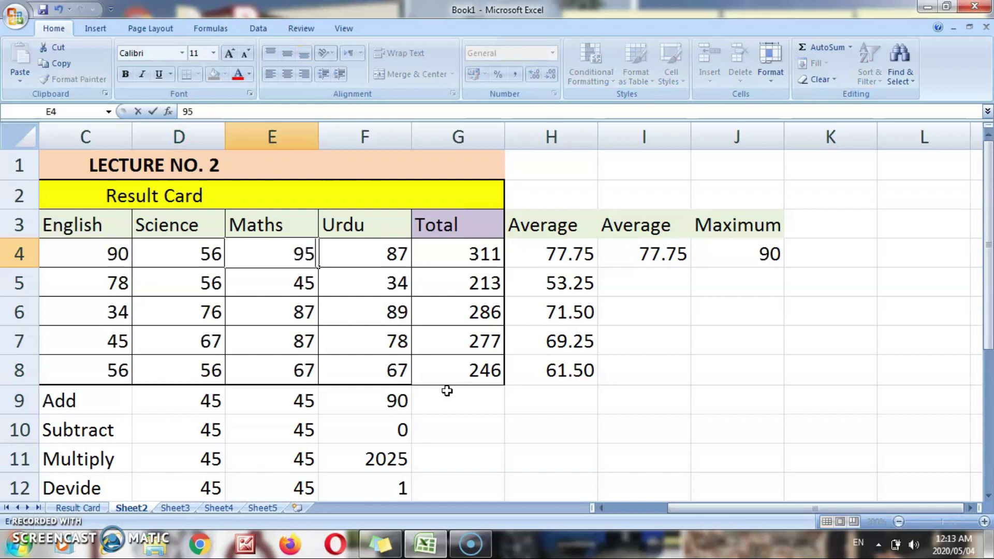
pyautogui.press('Return')
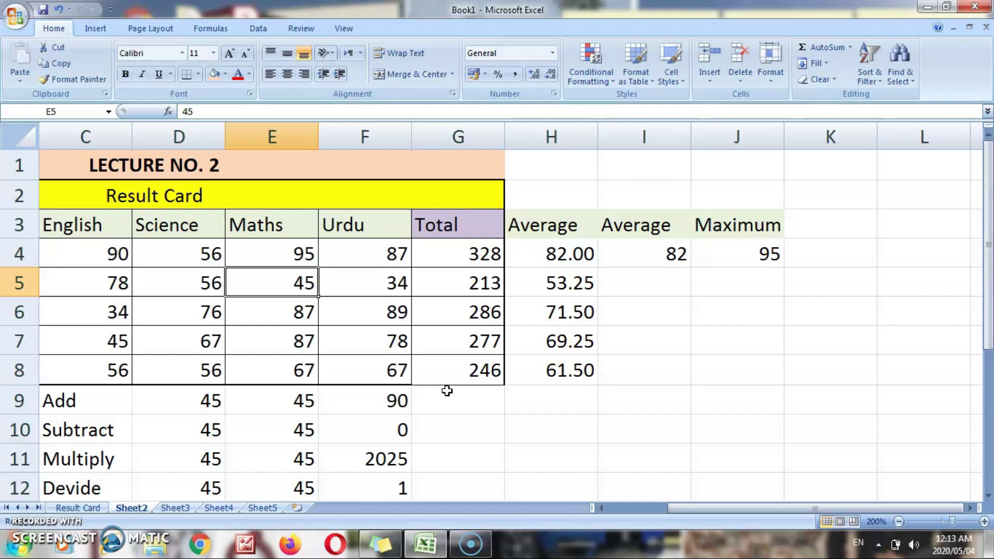
pyautogui.press('Up')
pyautogui.press('Right')
pyautogui.press('Right')
pyautogui.press('Right')
pyautogui.press('Right')
pyautogui.press('Right')
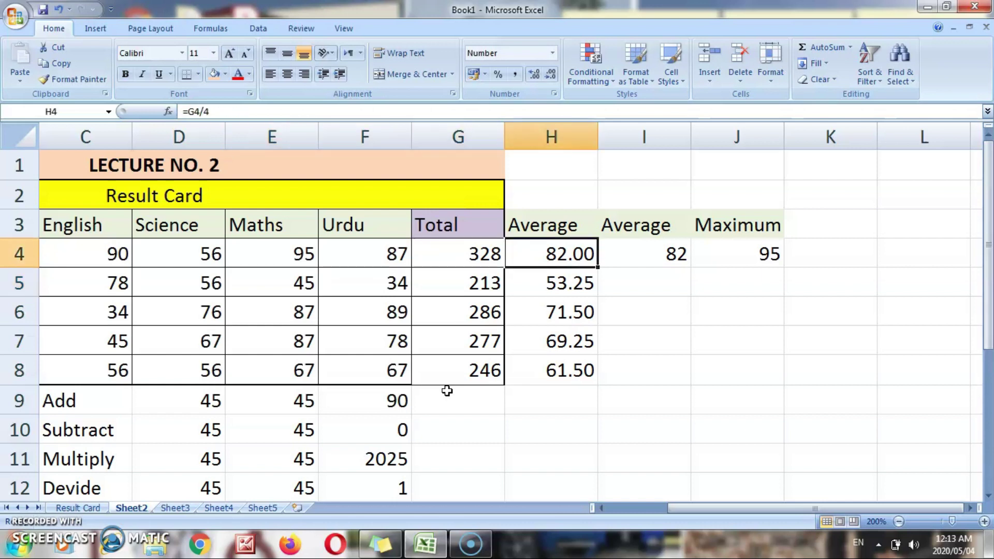
pyautogui.press('Up')
pyautogui.press('Right')
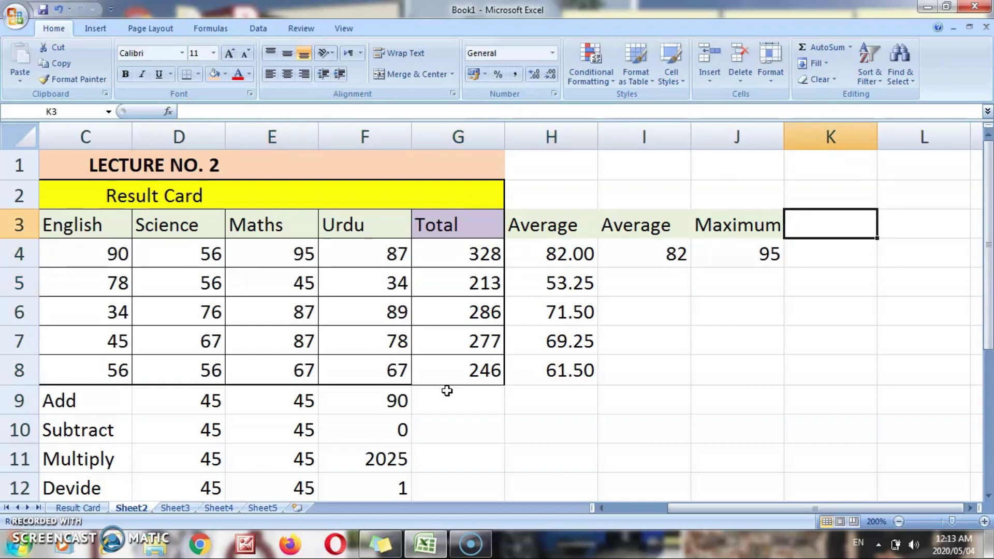
# - Head K3 Minimum and enter =MIN(C4:F4) in K4, giving 56
pyautogui.write('Mi')
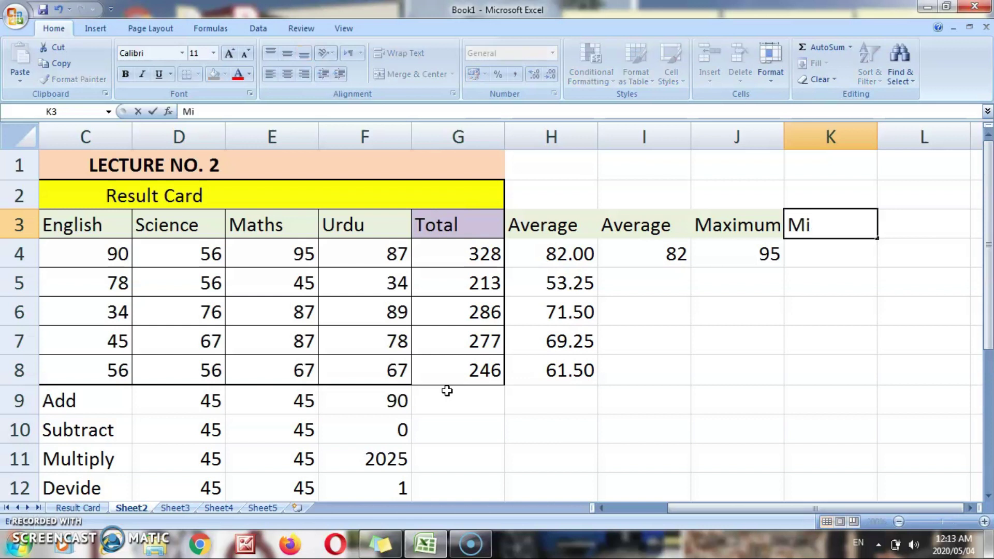
pyautogui.write('nimu')
pyautogui.press('Return')
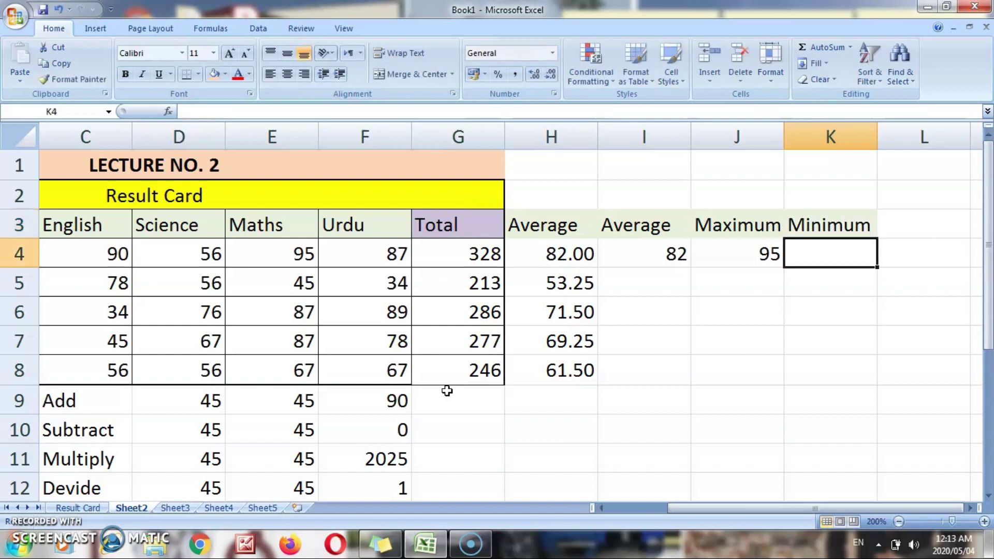
pyautogui.write('=min(')
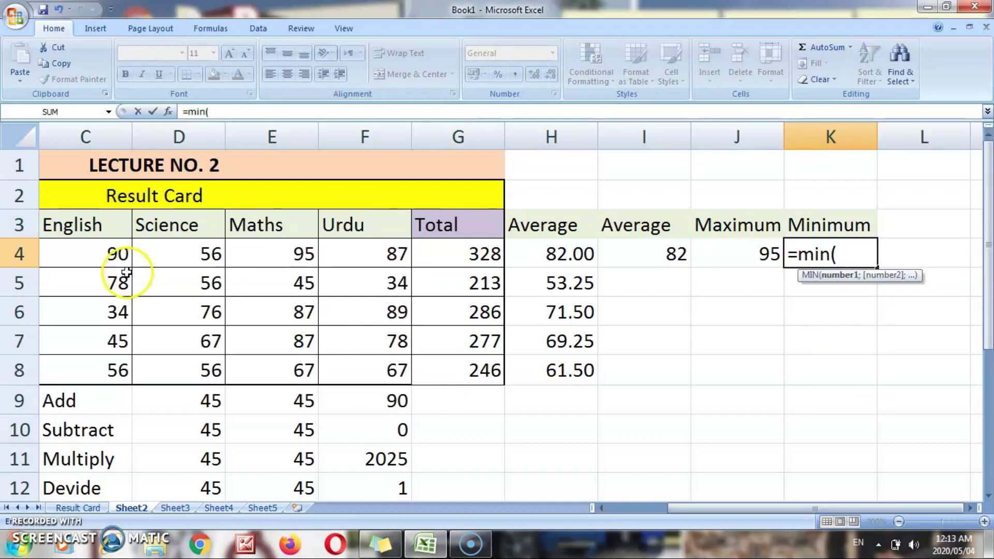
pyautogui.moveTo(113, 253); pyautogui.dragTo(362, 256)
pyautogui.write(')')
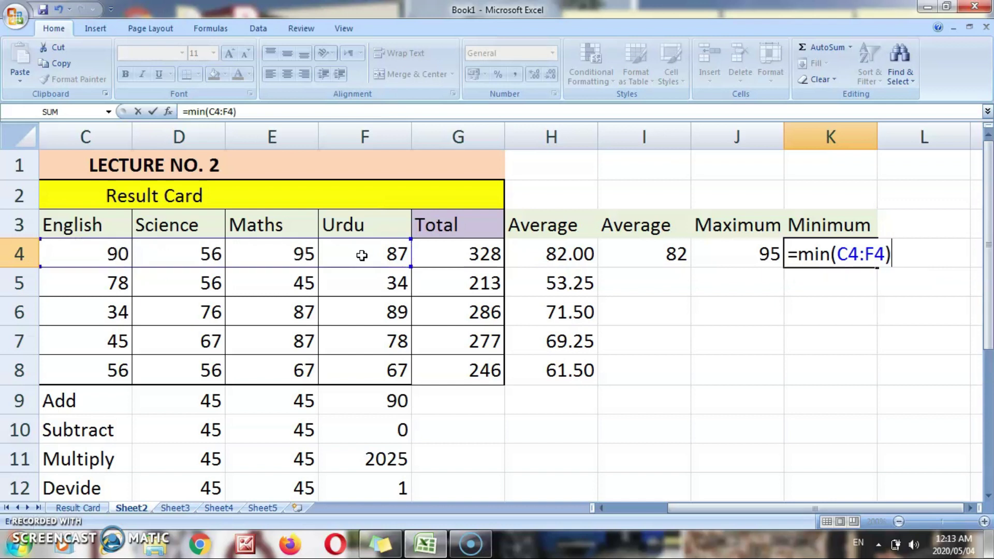
pyautogui.press('Return')
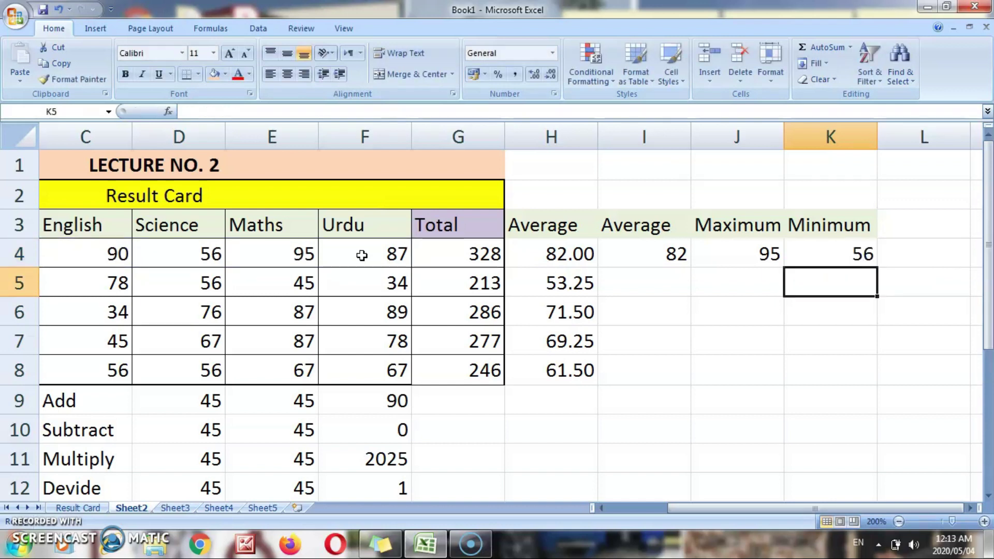
pyautogui.press('Up')
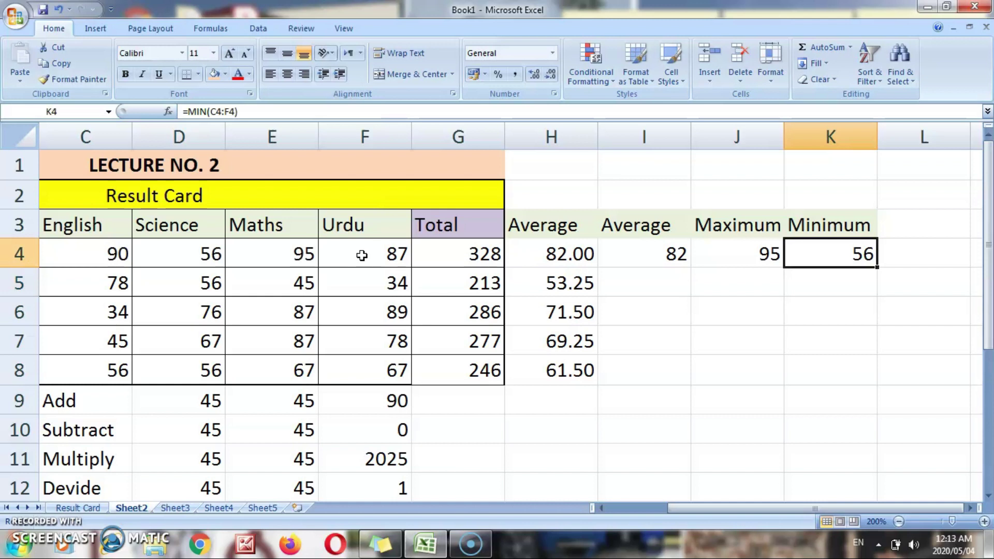
# - Test the minimum with an Urdu mark of 0, then begin the Product heading in L3
pyautogui.press('Left')
pyautogui.press('Left')
pyautogui.press('Left')
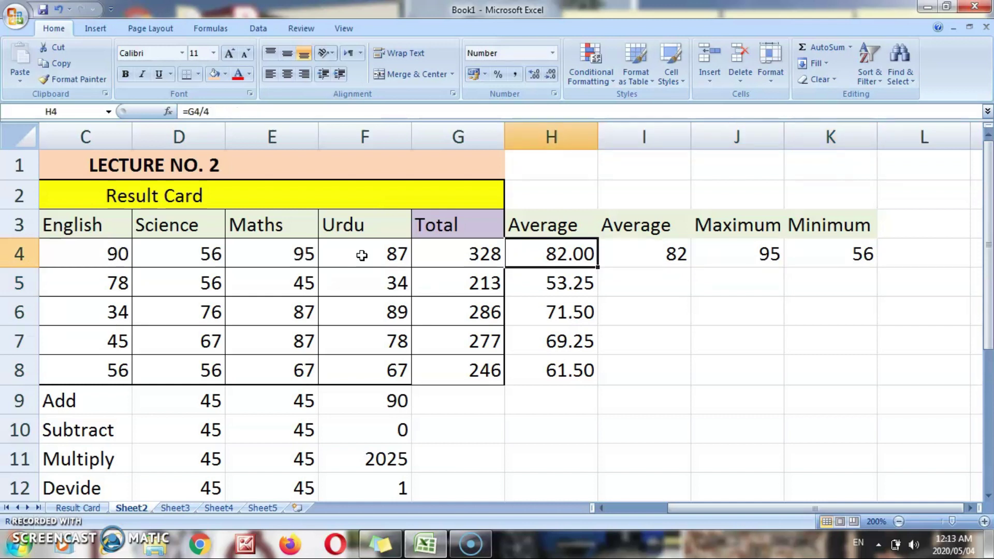
pyautogui.press('Left')
pyautogui.press('Left')
pyautogui.press('Left')
pyautogui.press('Right')
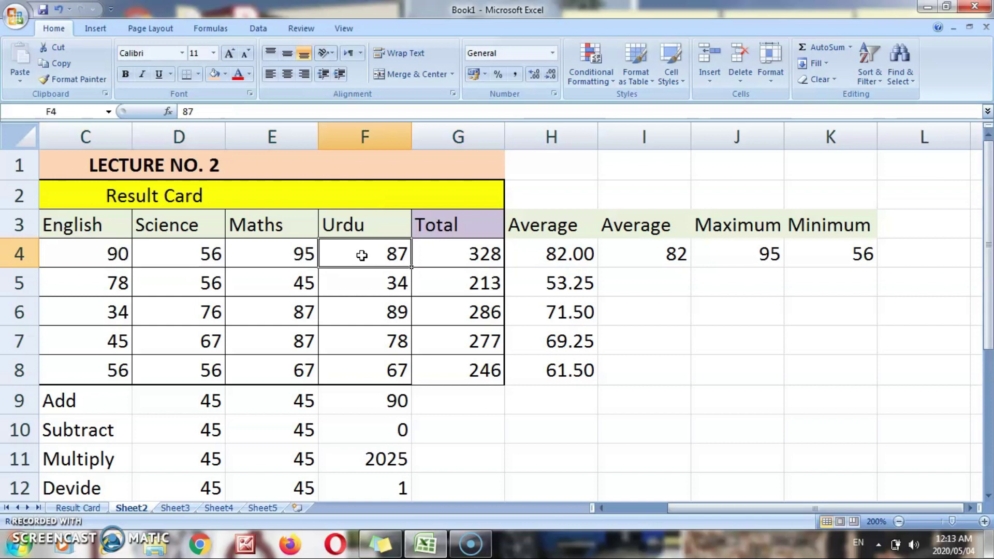
pyautogui.write('0')
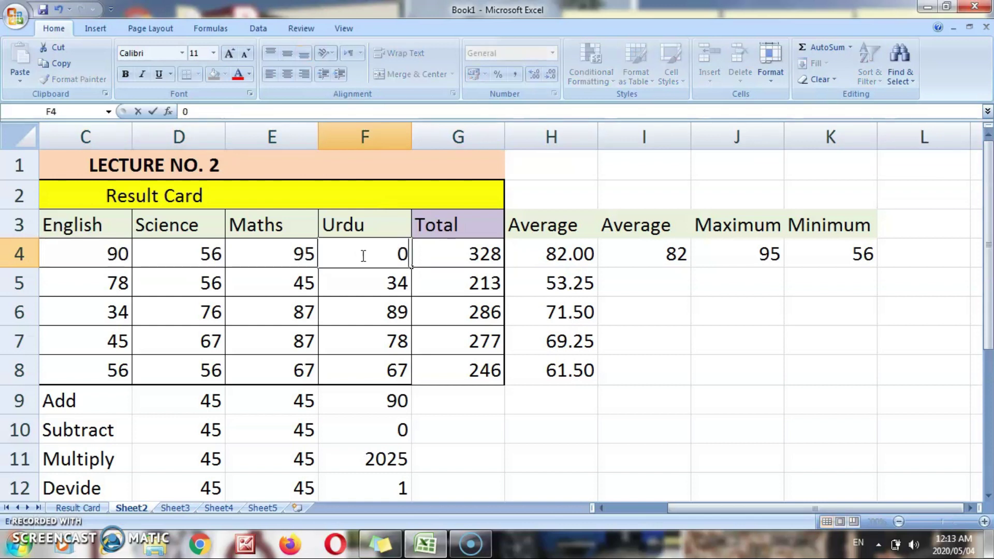
pyautogui.press('Return')
pyautogui.press('Up')
pyautogui.press('Right')
pyautogui.press('Right')
pyautogui.press('Right')
pyautogui.press('Right')
pyautogui.press('Right')
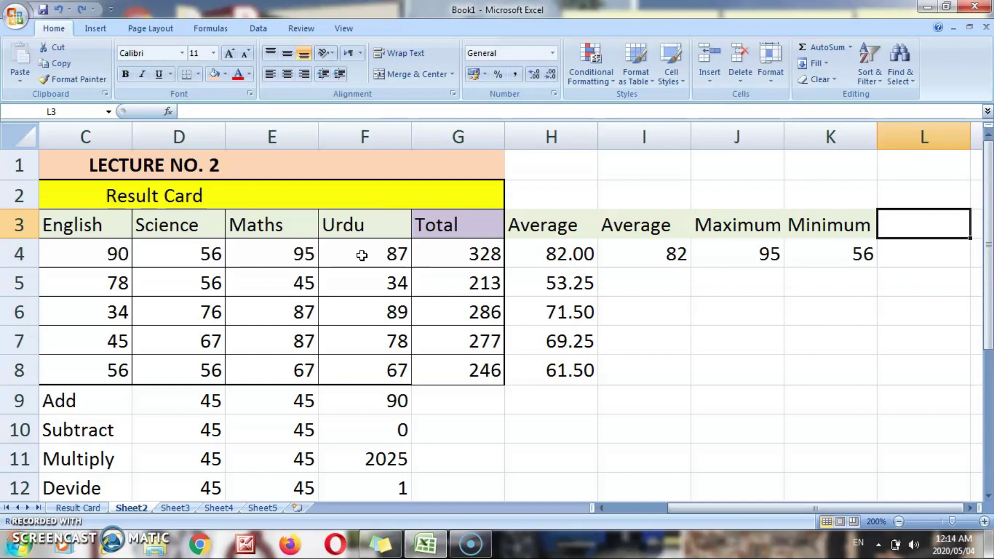
pyautogui.write('Prod')
pyautogui.press('BackSpace')
# - Finish the Product heading in L3 and enter =PRODUCT(C4:F4) in L4, returning 41655600
pyautogui.write('duct')
pyautogui.press('Return')
pyautogui.write('=')
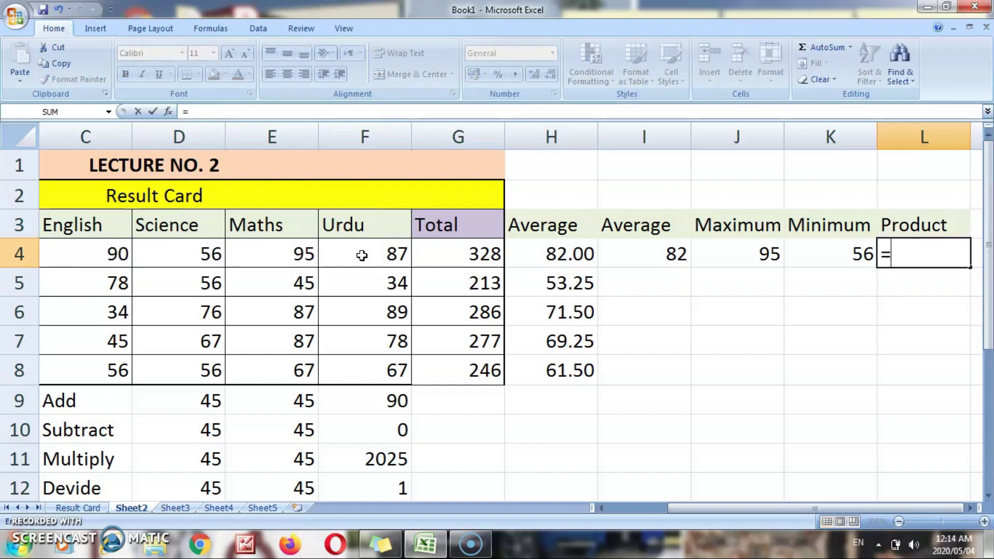
pyautogui.write('prod')
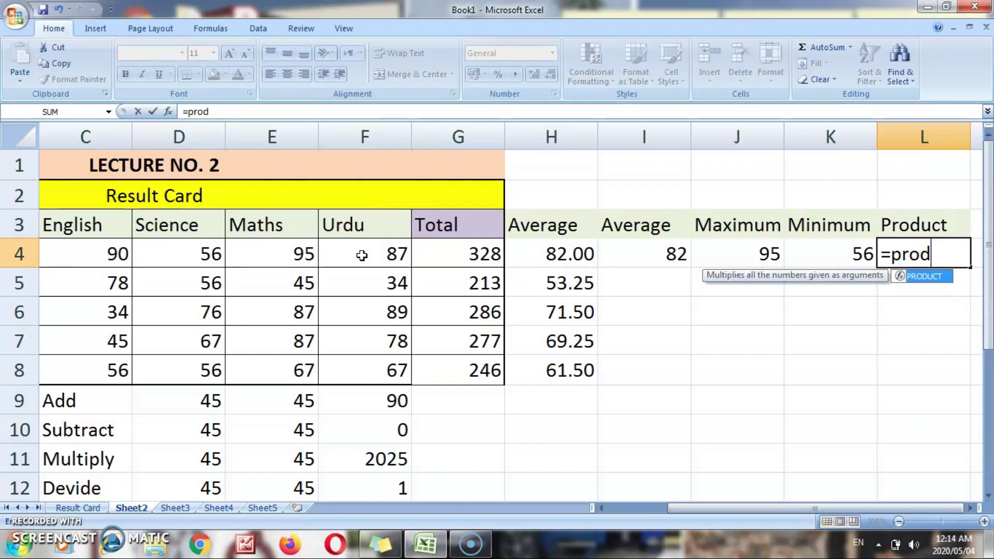
pyautogui.write('uct(')
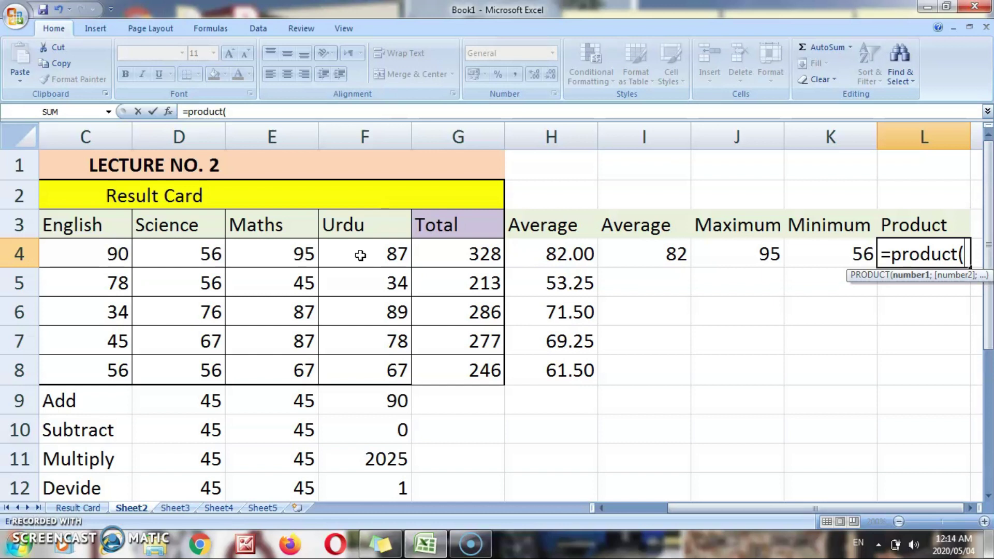
pyautogui.moveTo(106, 254); pyautogui.dragTo(352, 252)
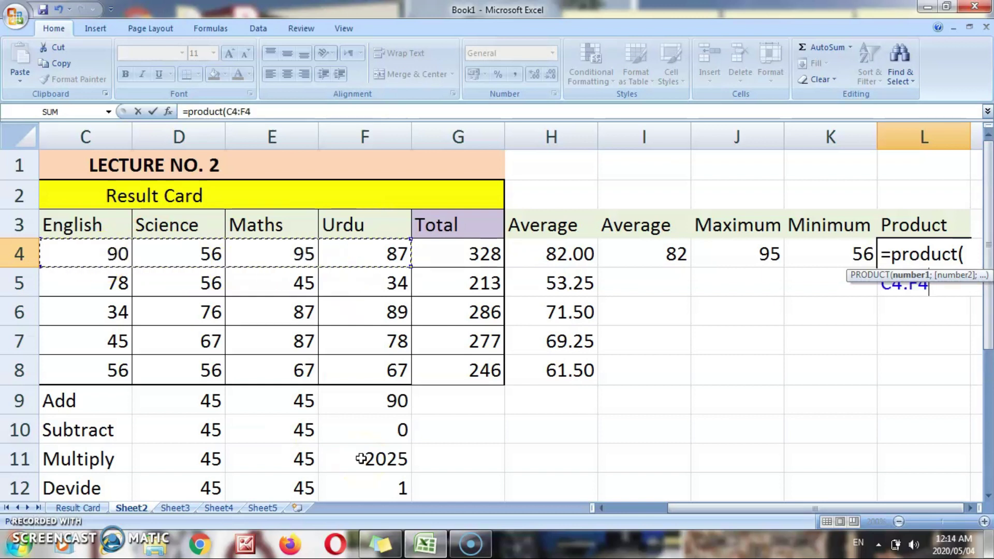
pyautogui.write(')')
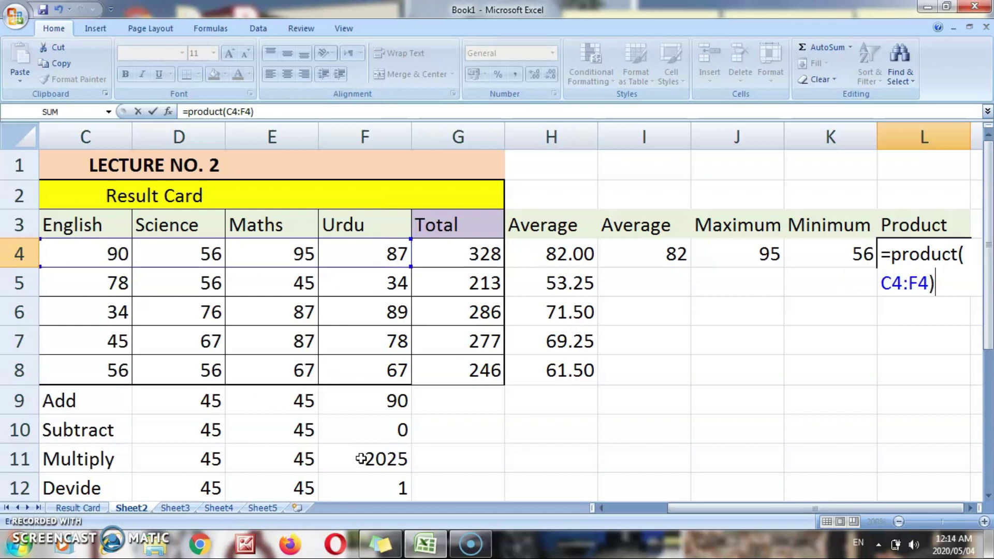
pyautogui.press('Return')
pyautogui.press('Up')
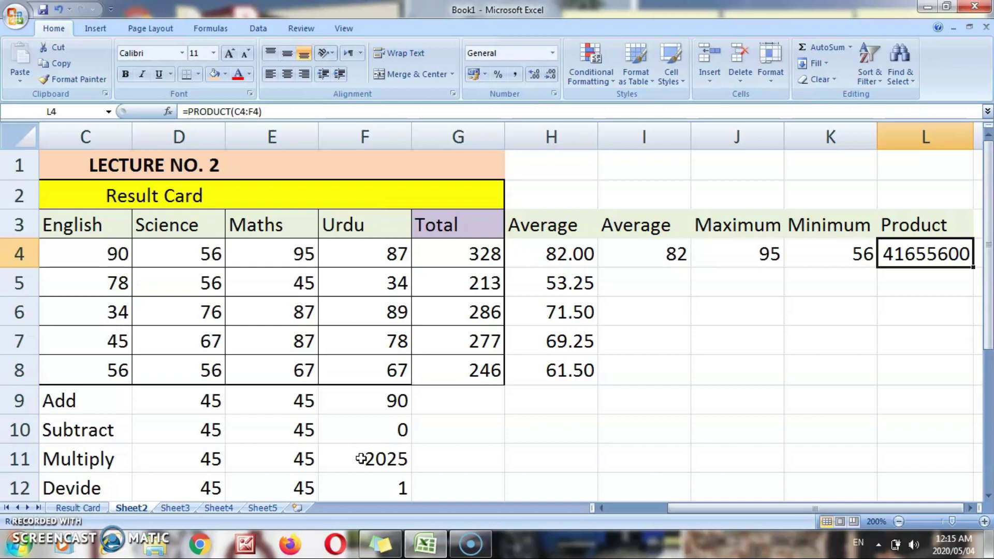
pyautogui.press('Up')
pyautogui.press('Right')
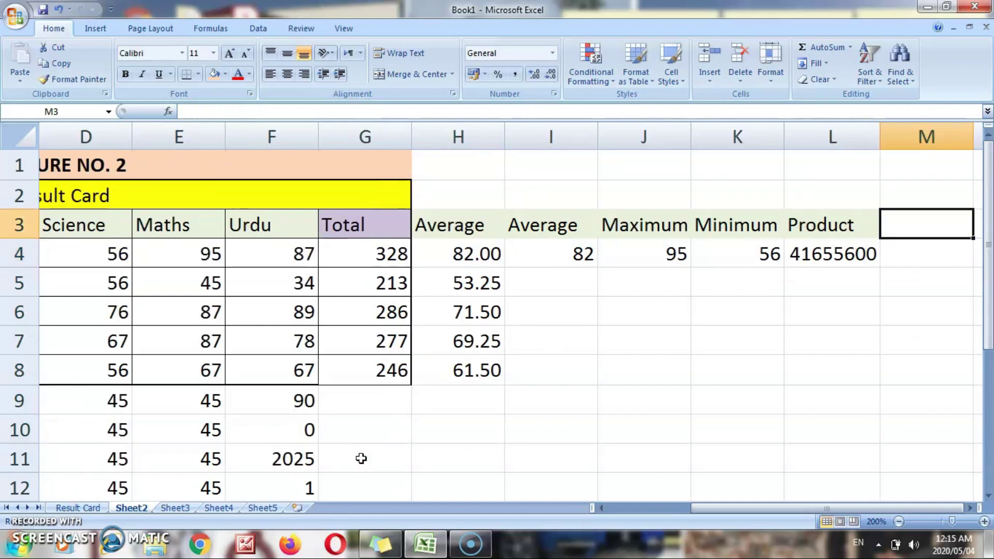
# - Head M3 Count and enter =COUNT(C4:F4) in M4, returning 4
pyautogui.write('c')
pyautogui.press('BackSpace')
pyautogui.write('Count')
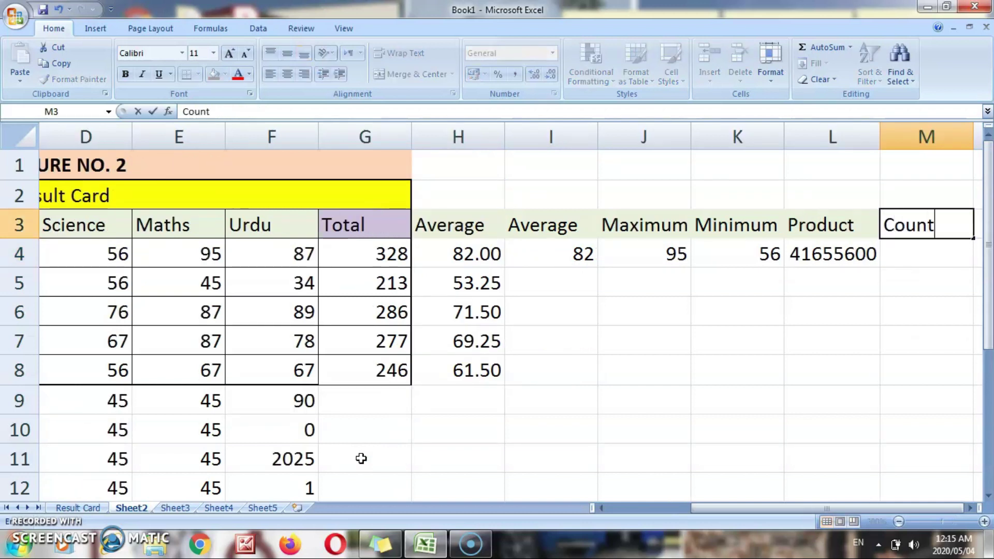
pyautogui.press('Return')
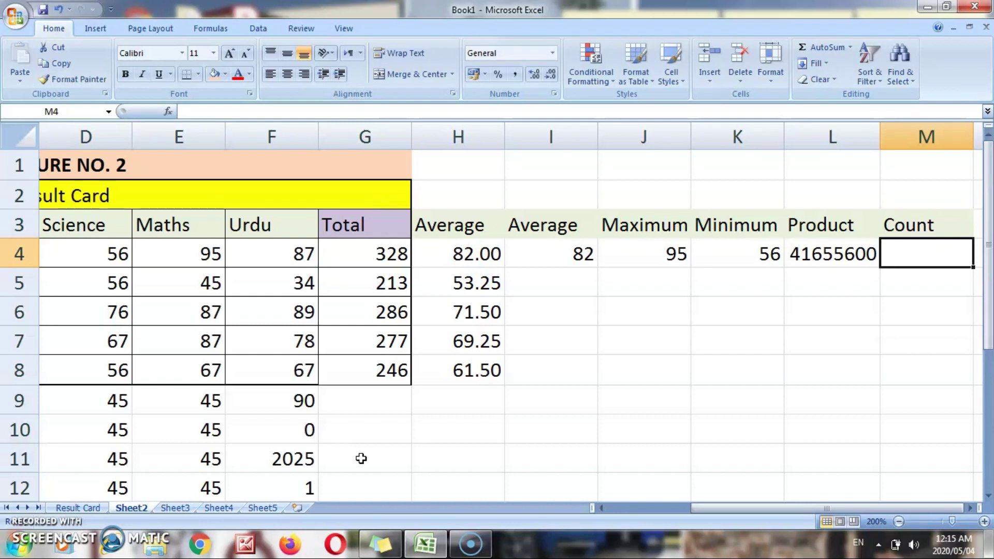
pyautogui.write('=count')
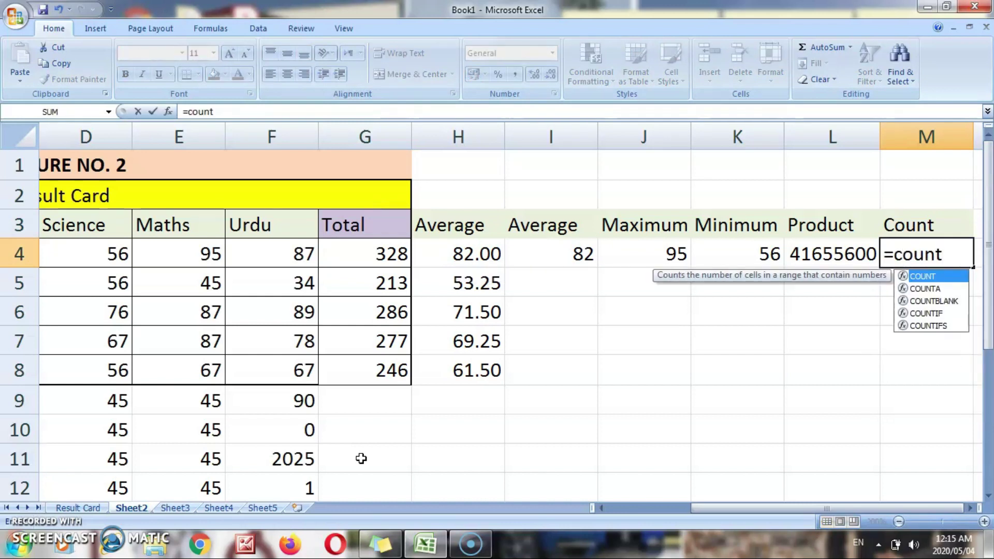
pyautogui.write('(')
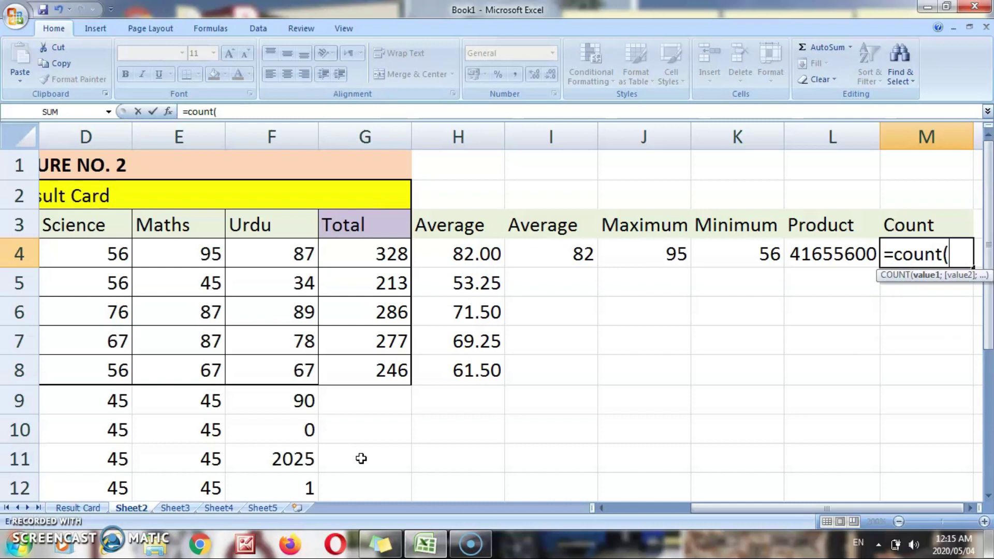
pyautogui.write('c')
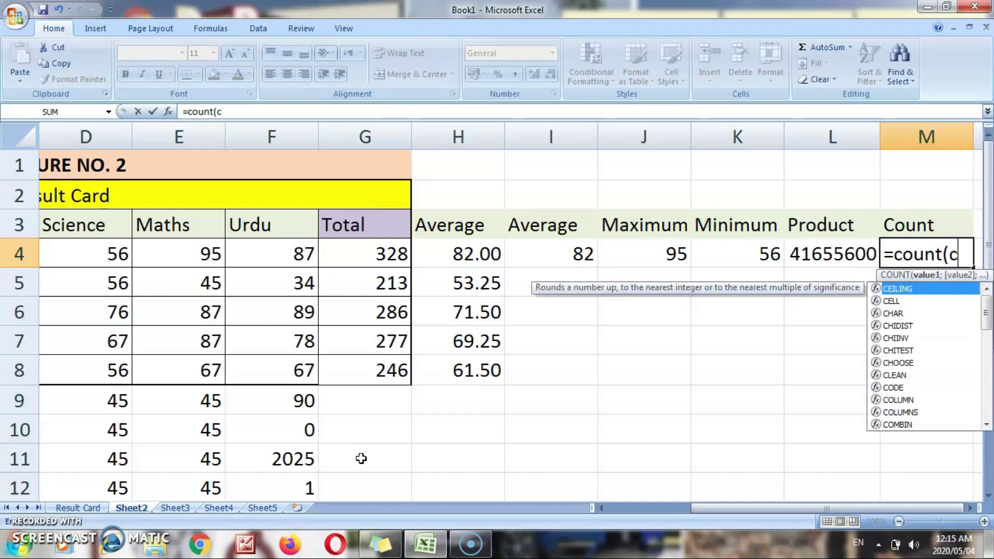
pyautogui.write('4:')
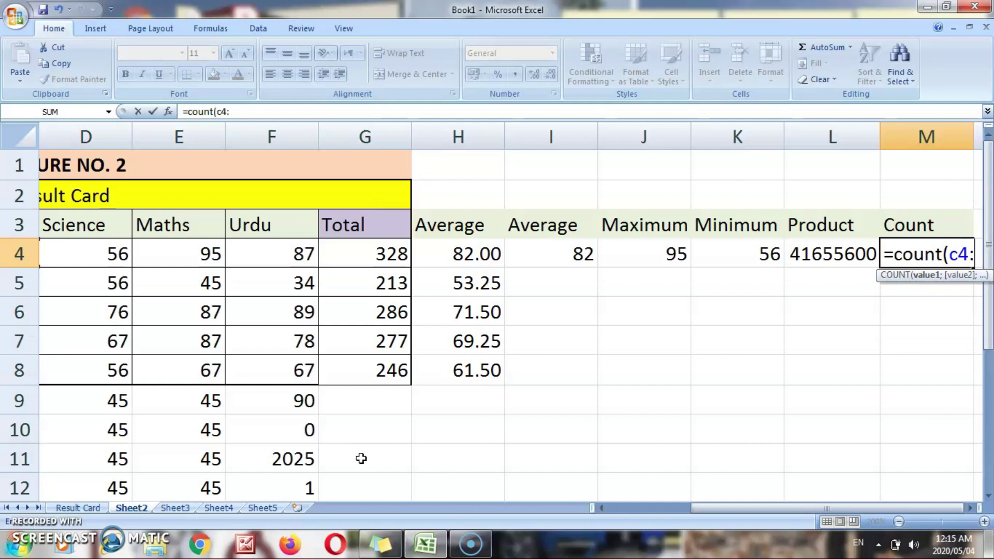
pyautogui.write('f4)')
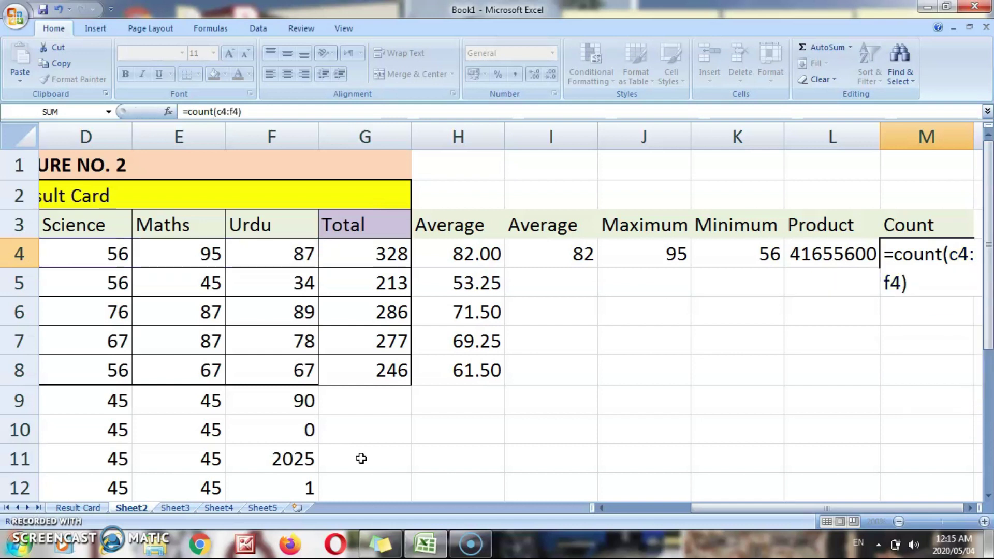
pyautogui.press('Return')
pyautogui.press('Up')
pyautogui.press('Left')
pyautogui.press('Left')
pyautogui.press('Left')
pyautogui.press('Left')
pyautogui.press('Left')
pyautogui.press('Left')
pyautogui.press('Left')
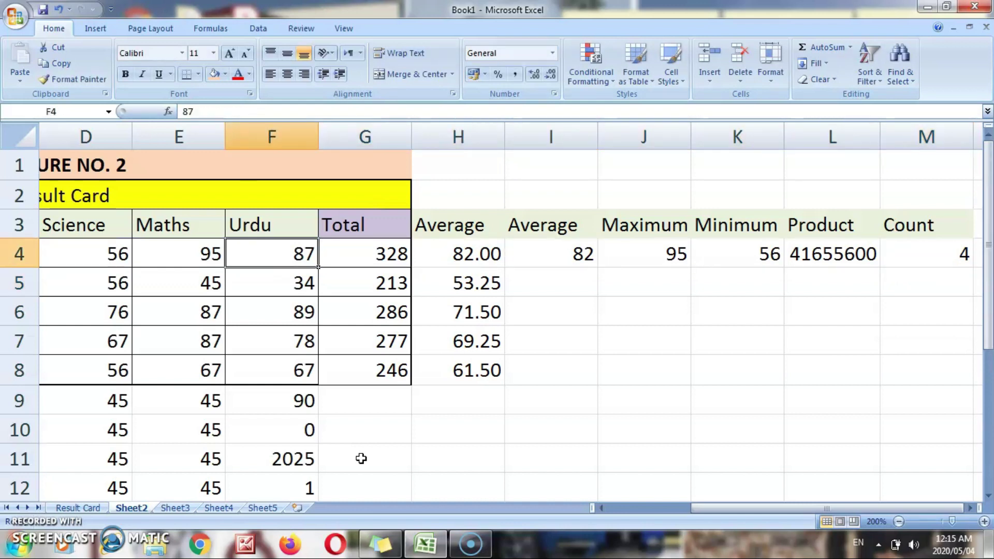
# - Clear the Urdu mark in F4 and enter 0 instead
pyautogui.press('Delete')
pyautogui.press('Down')
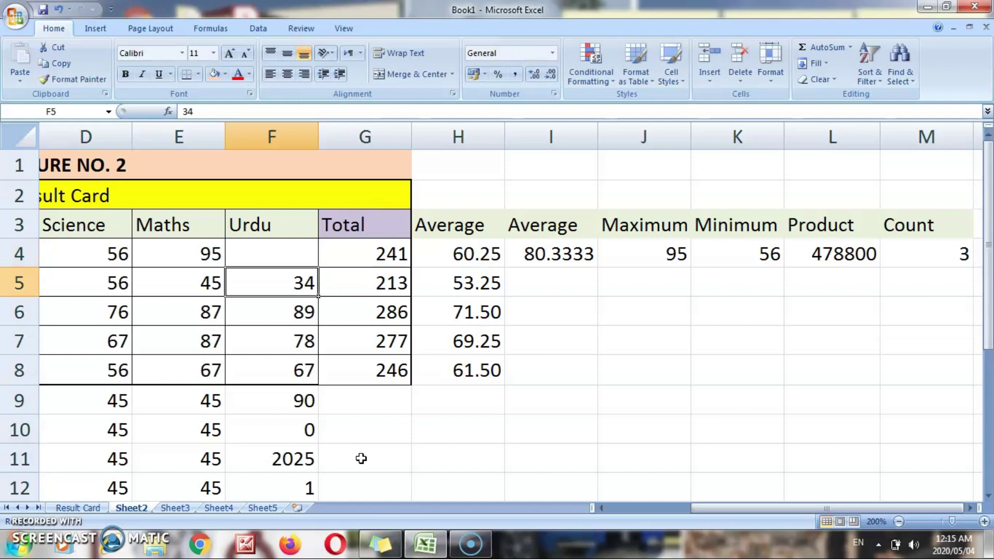
pyautogui.press('Up')
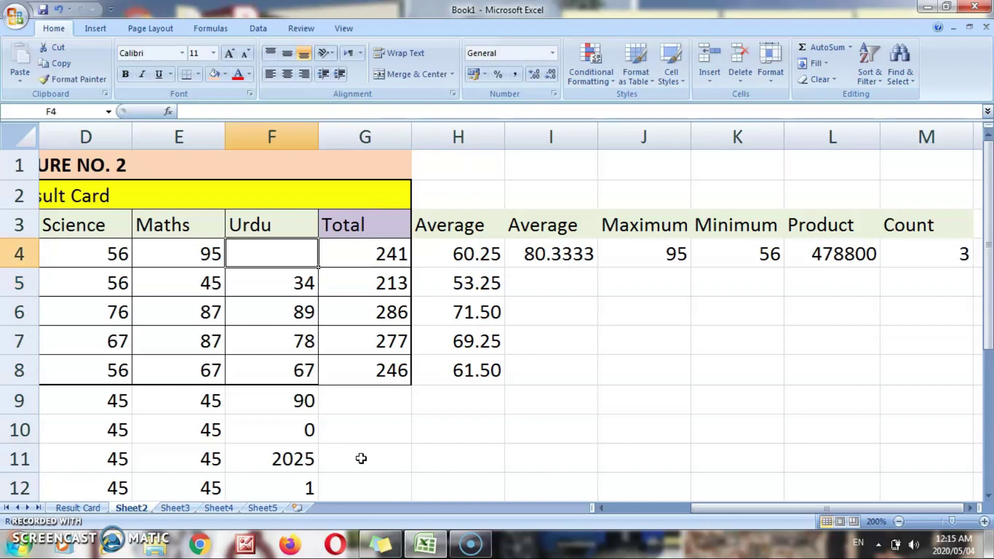
pyautogui.press('Left')
pyautogui.press('Left')
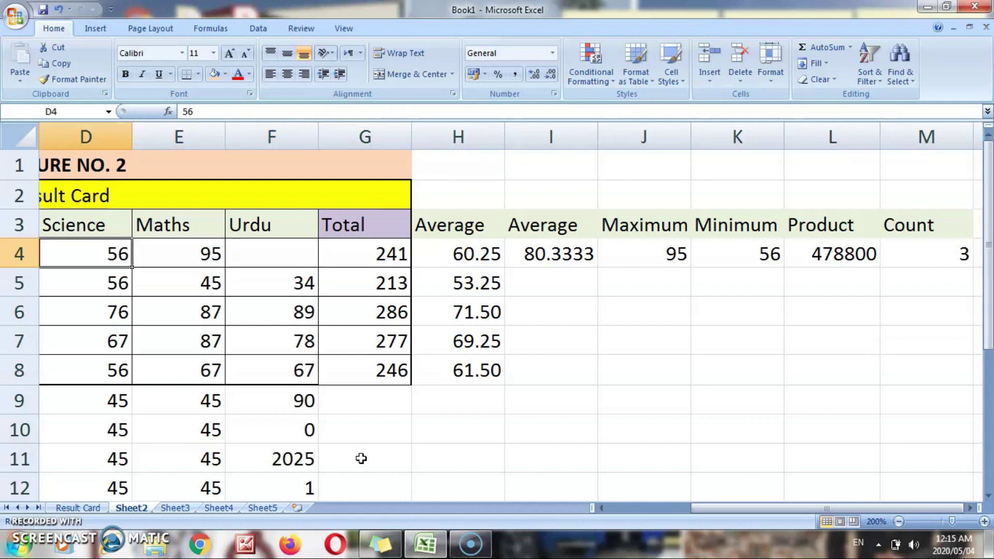
pyautogui.press('Right')
pyautogui.press('Right')
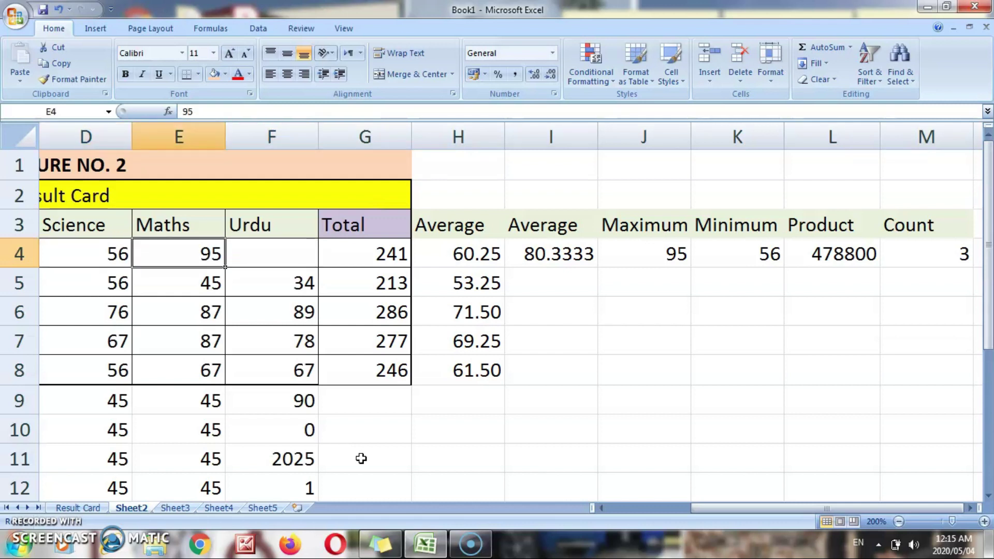
pyautogui.write('0')
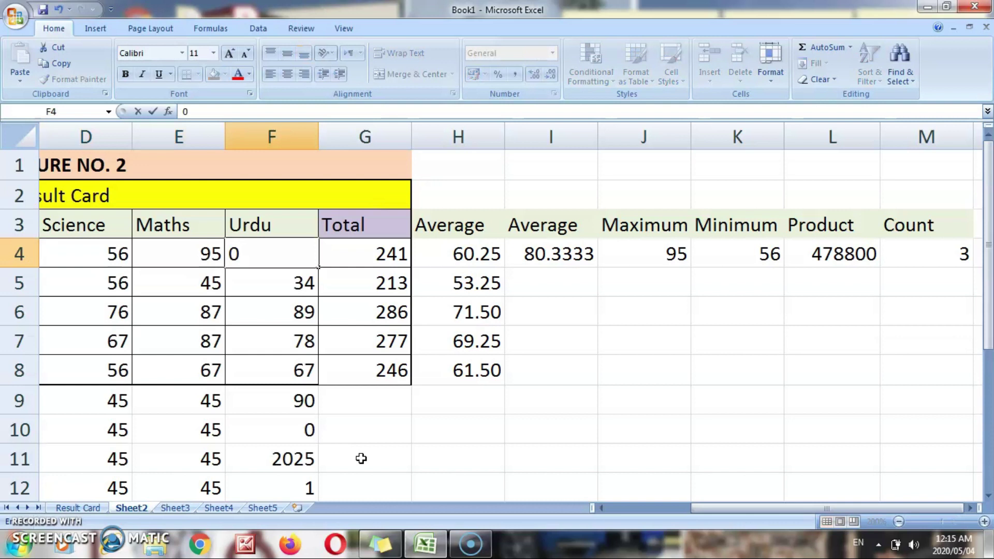
pyautogui.press('Return')
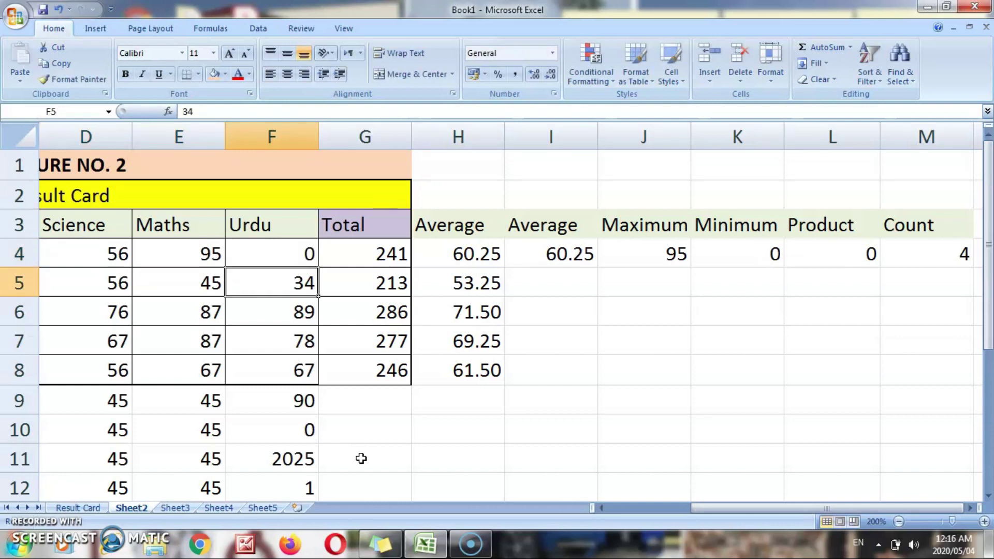
# - Review the recalculated row 4 results (average 60.25, minimum 0, product 0) and move to H10
pyautogui.press('Up')
pyautogui.hotkey('ctrl', 'Right')
pyautogui.press('Left')
pyautogui.press('Left')
pyautogui.press('Left')
pyautogui.press('Left')
pyautogui.press('Left')
pyautogui.press('Left')
pyautogui.press('Left')
pyautogui.press('Left')
pyautogui.press('Left')
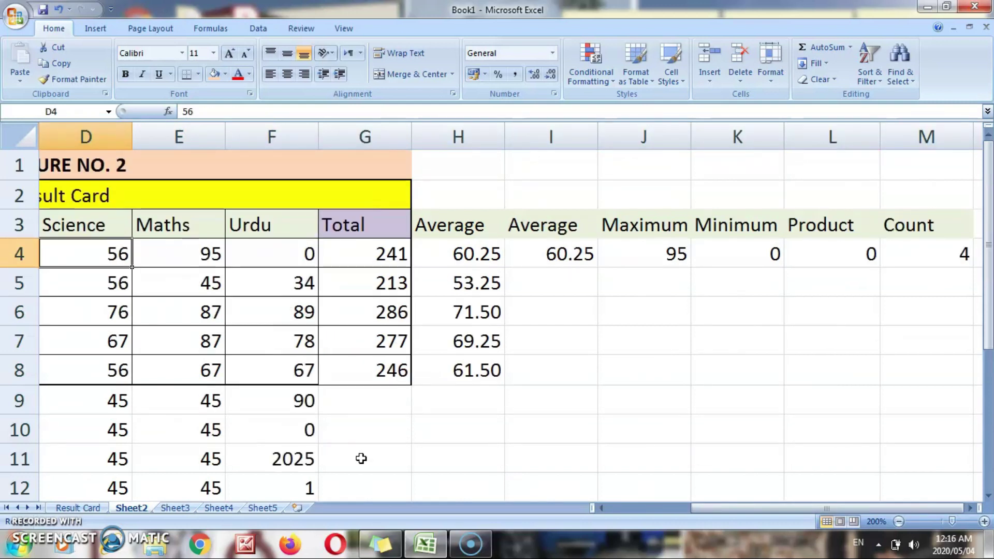
pyautogui.press('Down')
pyautogui.press('Down')
pyautogui.press('Down')
pyautogui.press('Down')
pyautogui.press('Down')
pyautogui.press('Right')
pyautogui.press('Right')
pyautogui.press('Right')
pyautogui.press('Right')
pyautogui.press('Down')
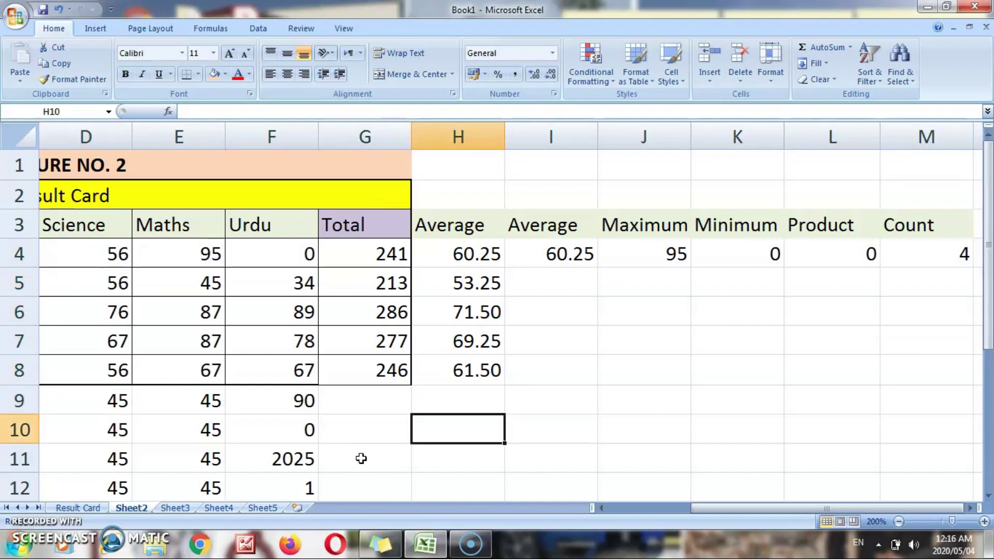
# - Label H10 SQRT and enter =SQRT(G8) in I10, giving 15.6844
pyautogui.write('SQ')
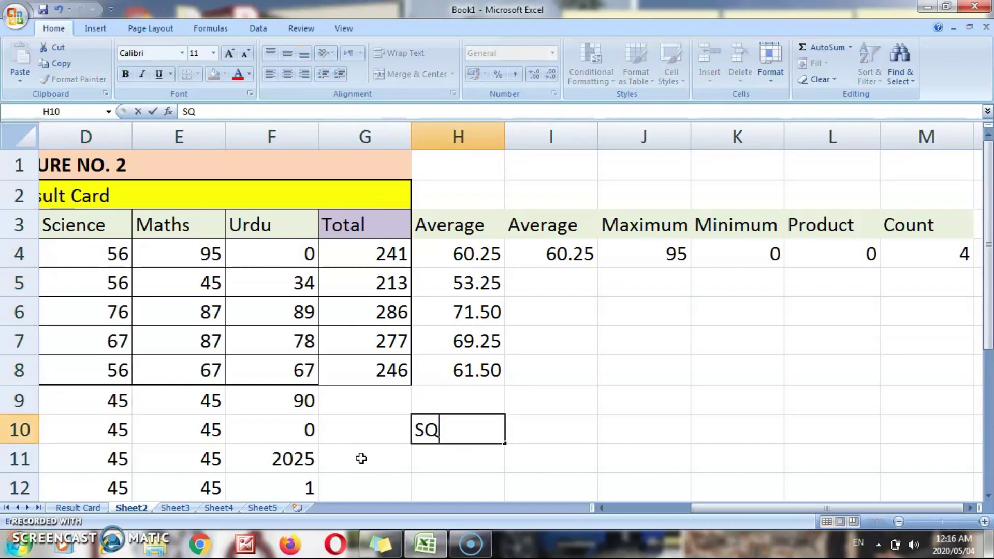
pyautogui.write('RT')
pyautogui.press('Tab')
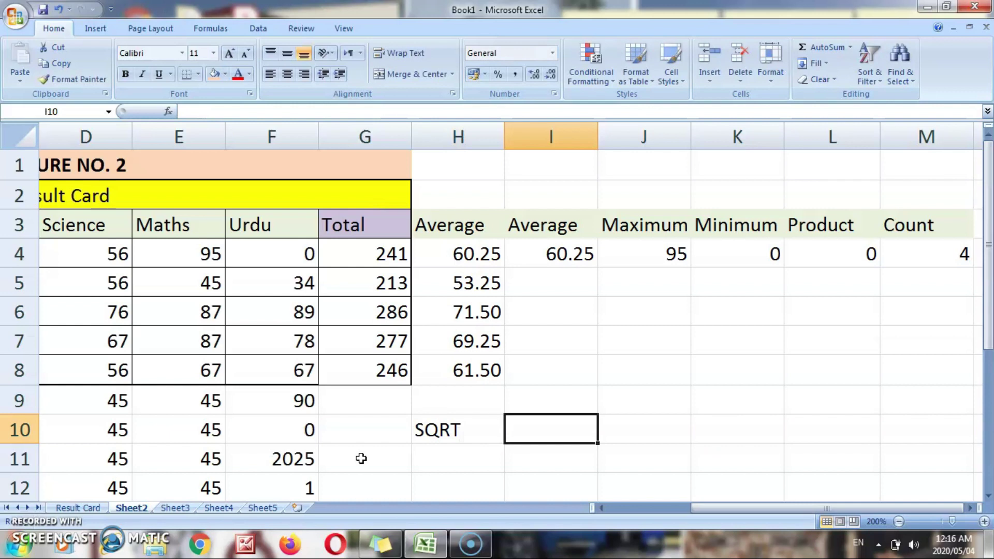
pyautogui.write('=s')
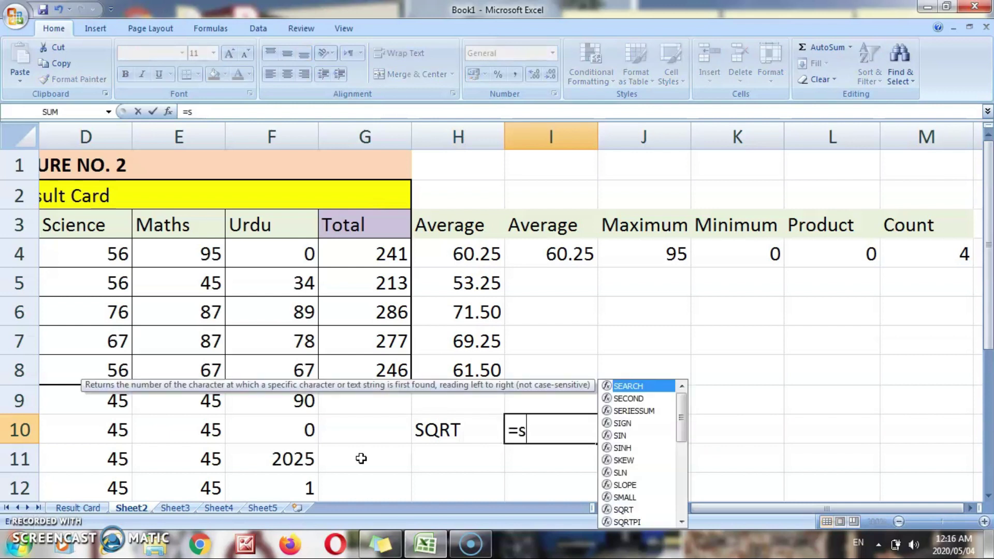
pyautogui.write('qrt(')
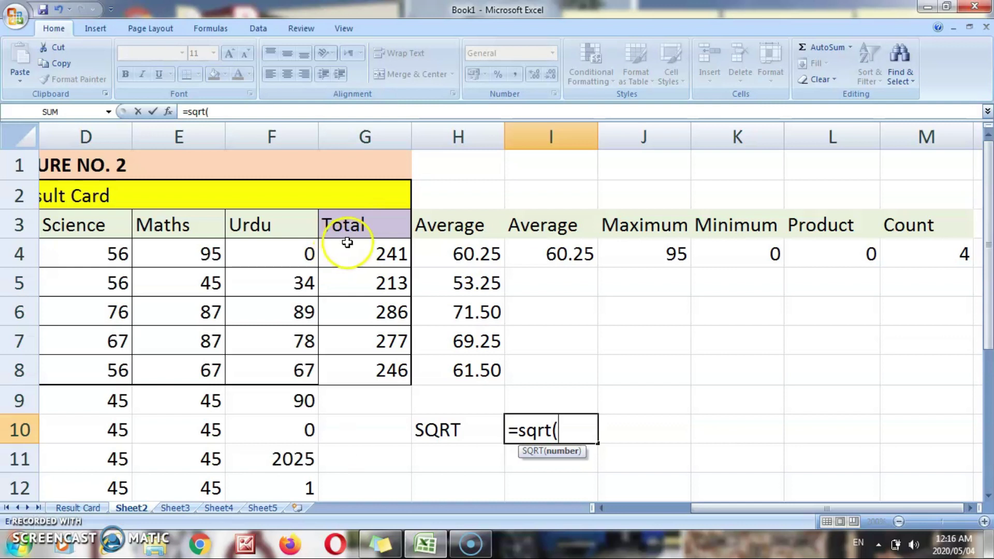
pyautogui.click(360, 377)
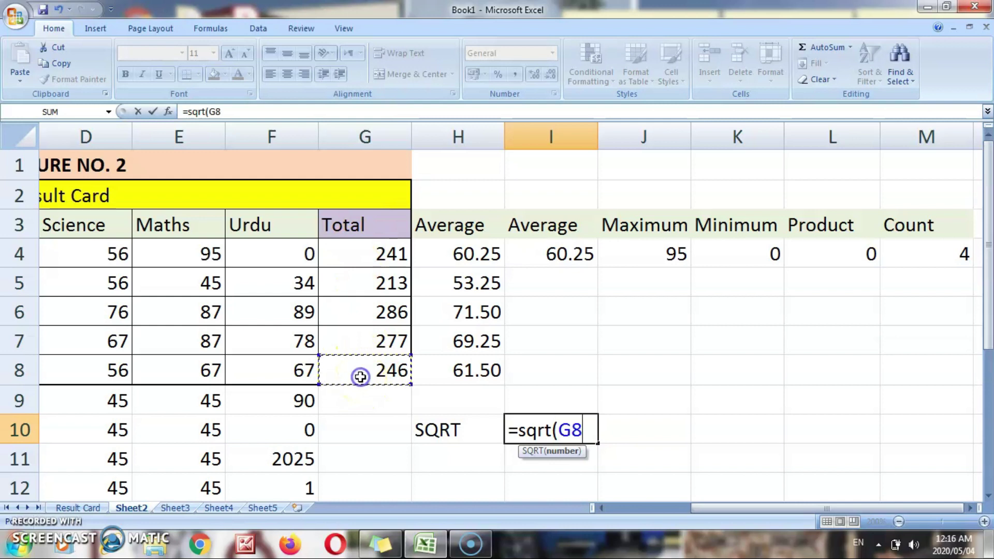
pyautogui.write(')')
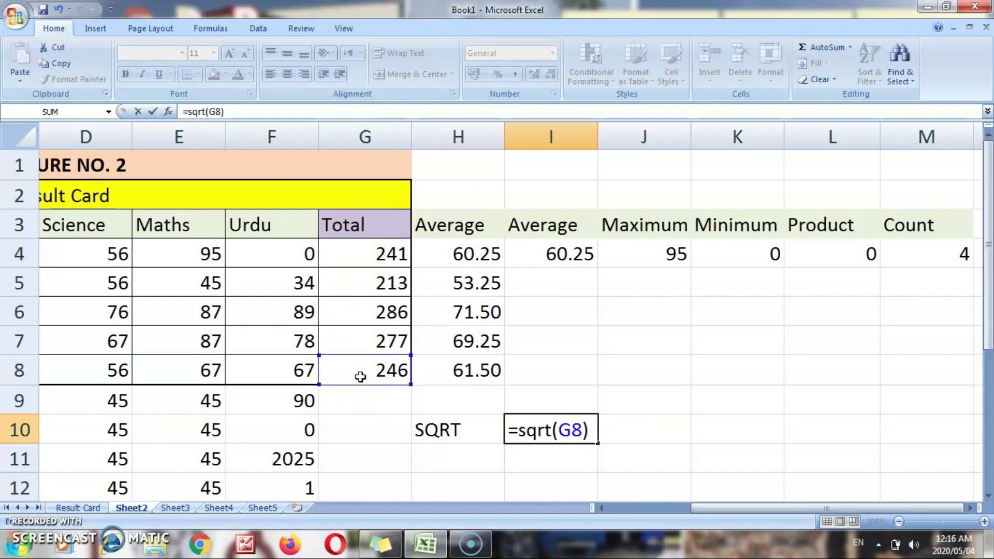
pyautogui.press('Return')
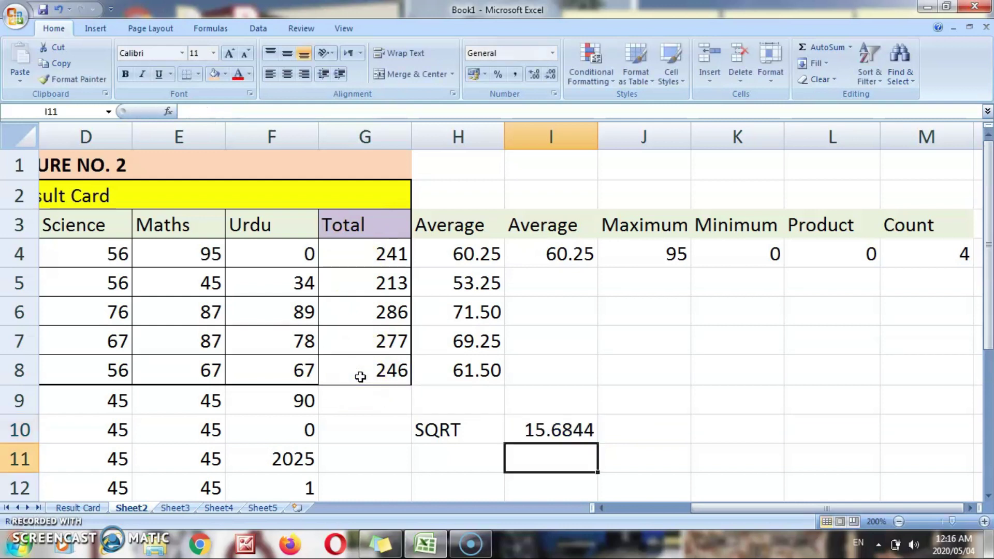
pyautogui.press('Up')
# - Test the square root with 4 in G8, undo back to 246, and start a SMALL formula in H11
pyautogui.click(360, 377)
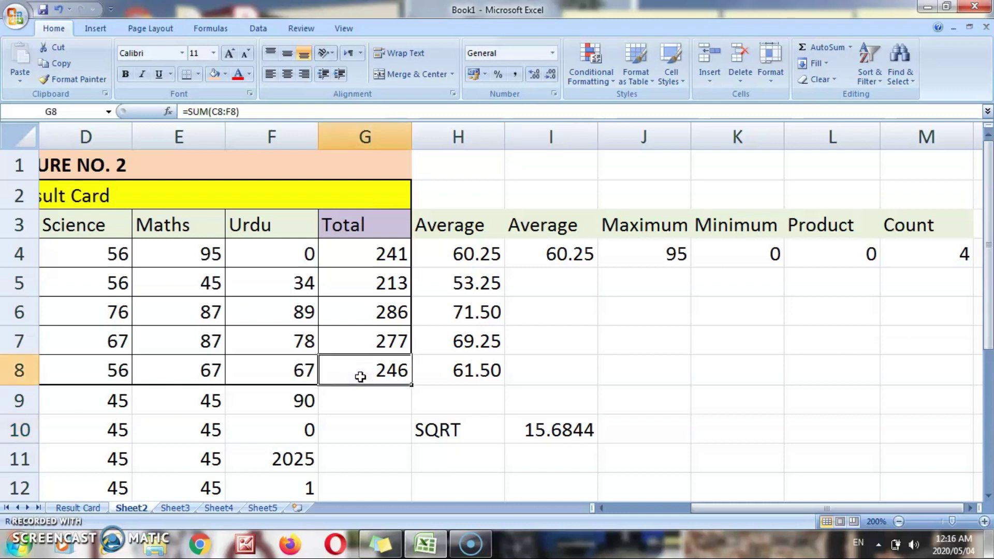
pyautogui.write('4')
pyautogui.press('Return')
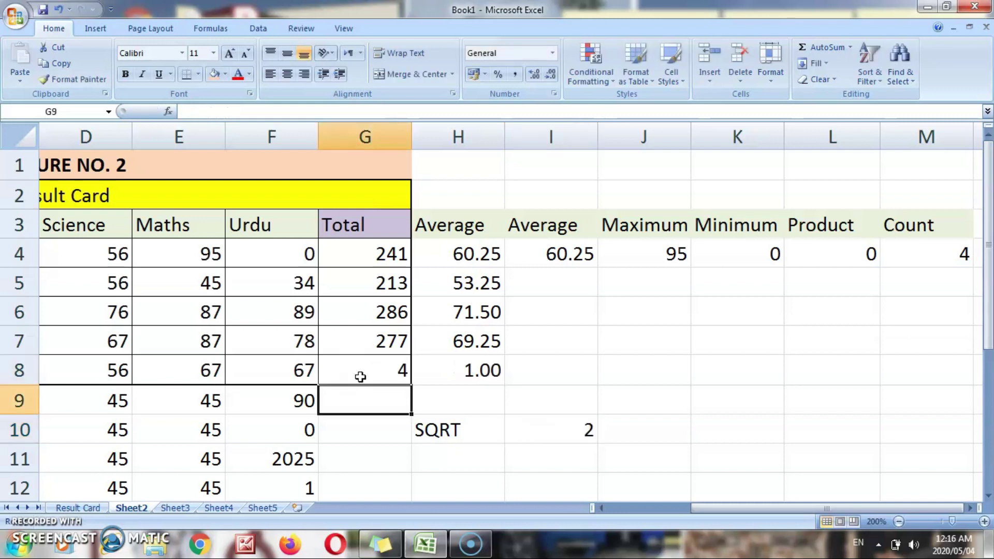
pyautogui.click(360, 377)
pyautogui.press('Return')
pyautogui.click(360, 377)
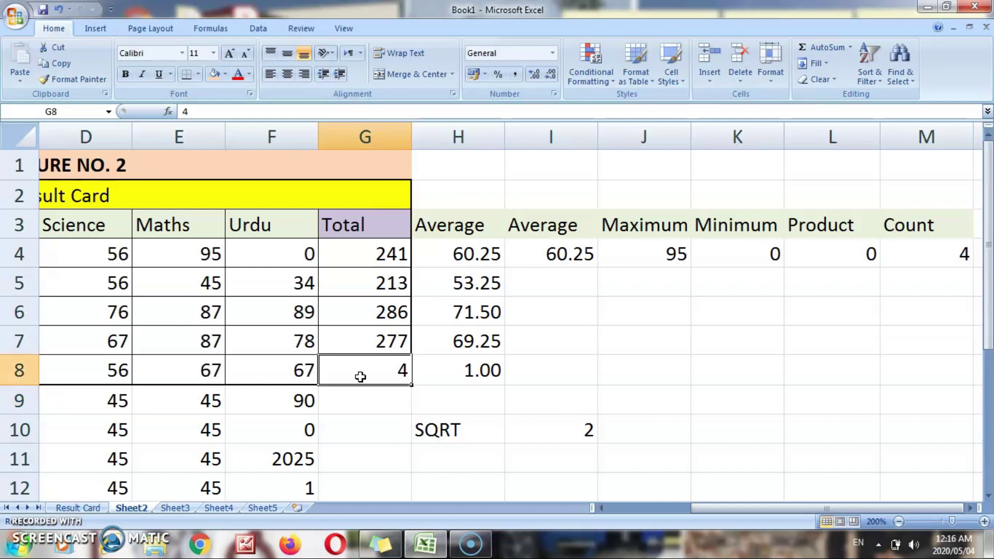
pyautogui.hotkey('ctrl', 'z')
pyautogui.press('Down')
pyautogui.press('Down')
pyautogui.press('Right')
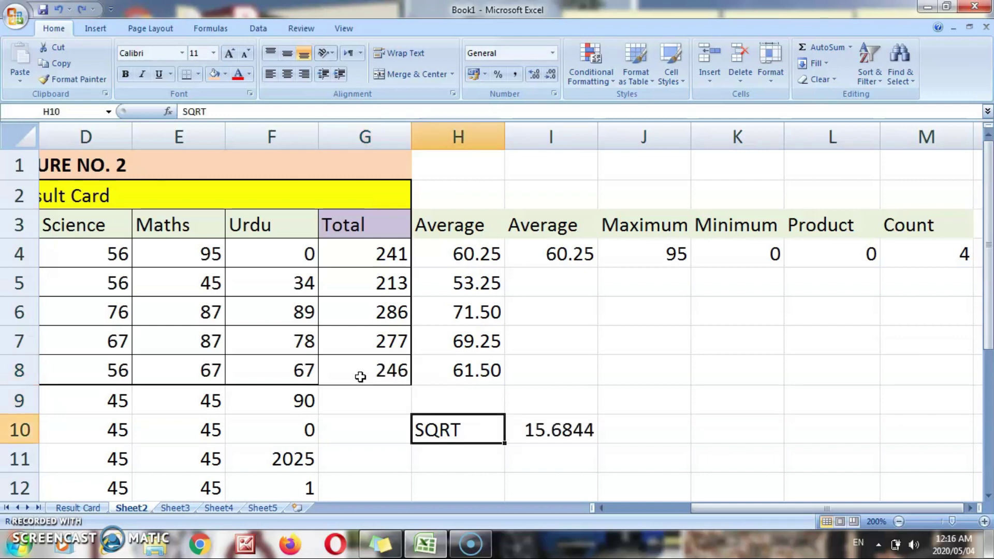
pyautogui.press('Down')
pyautogui.write('=s')
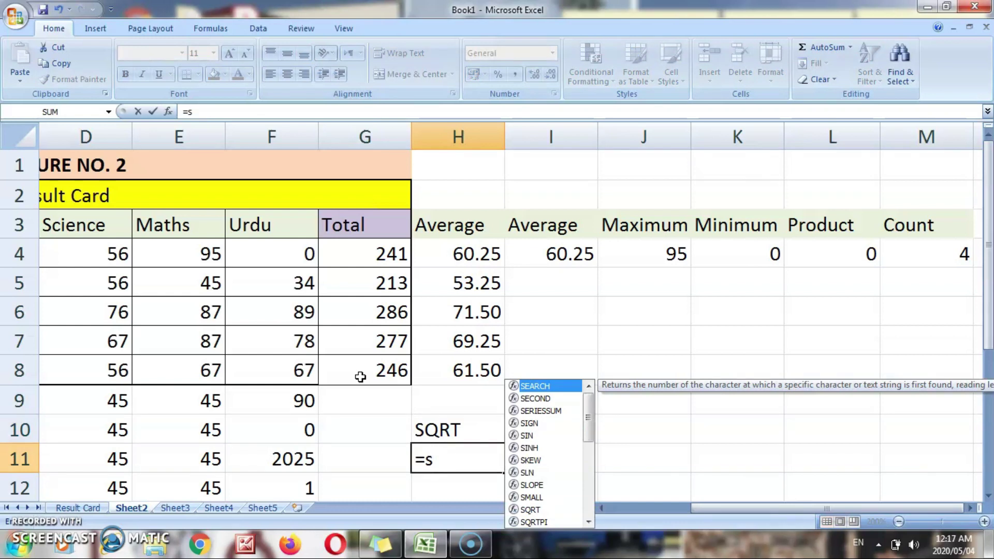
pyautogui.write('mall')
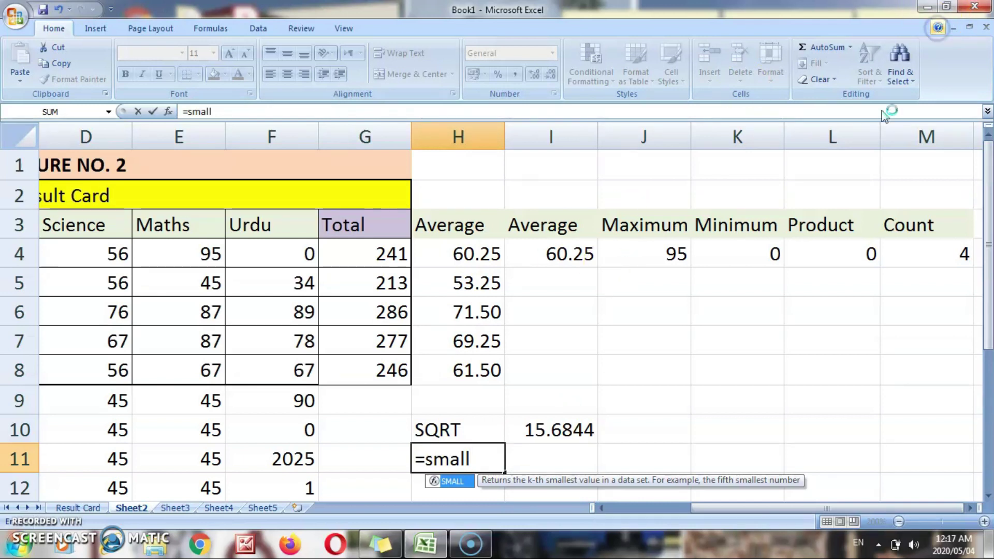
pyautogui.press('F1')
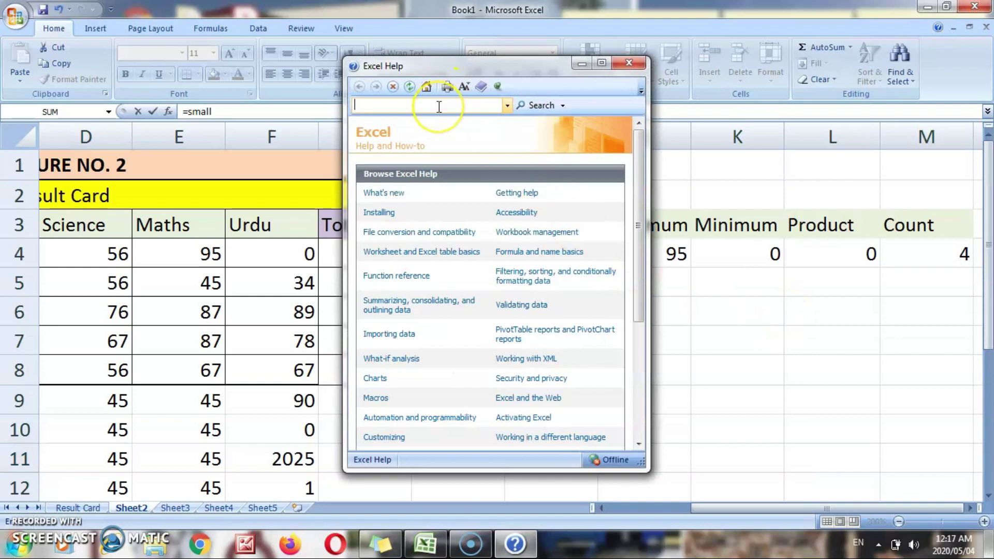
pyautogui.write('small')
pyautogui.press('Return')
pyautogui.click(387, 191)
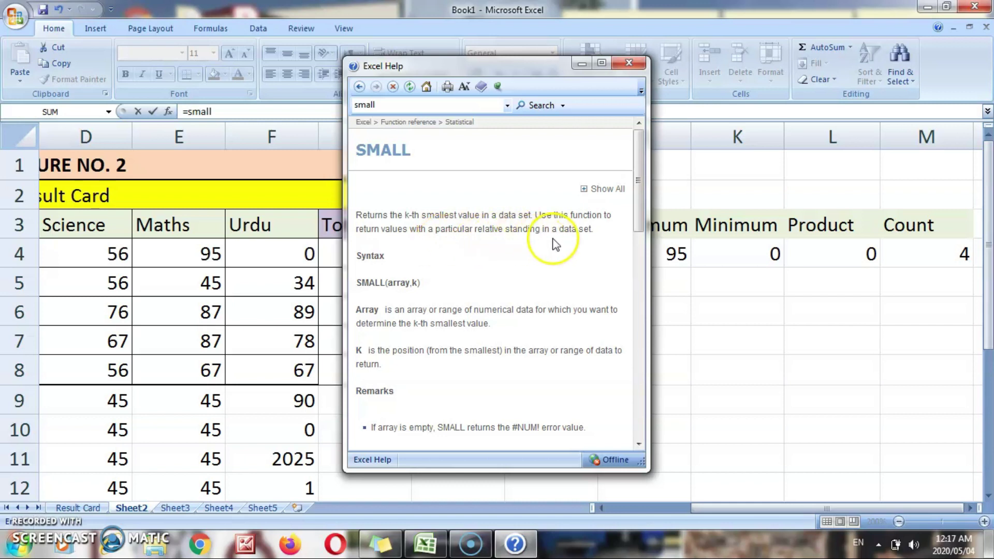
pyautogui.moveTo(639, 171); pyautogui.dragTo(648, 331)
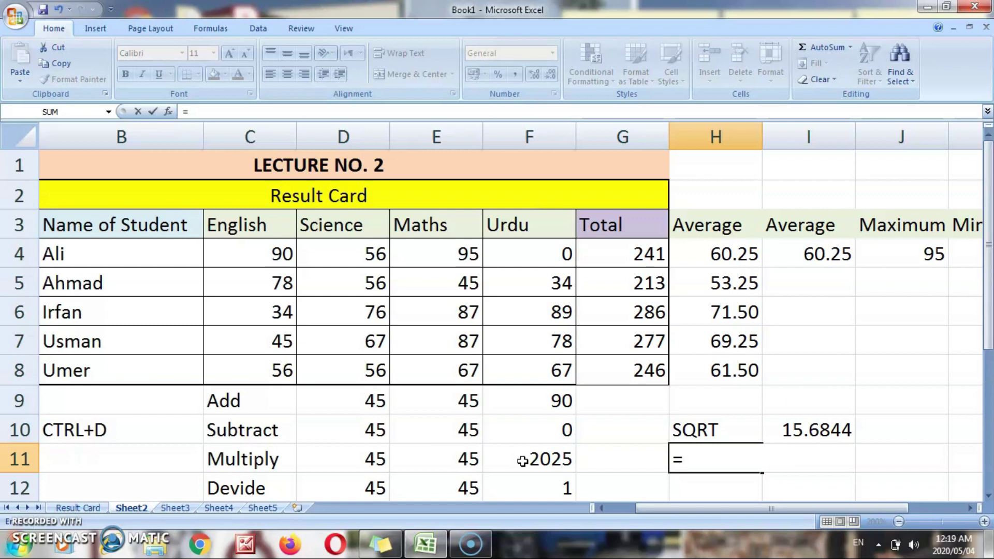
# - Finish the =SMALL(C4:F4;2) formula in H11, which returns the second-smallest mark, 56
pyautogui.write('small')
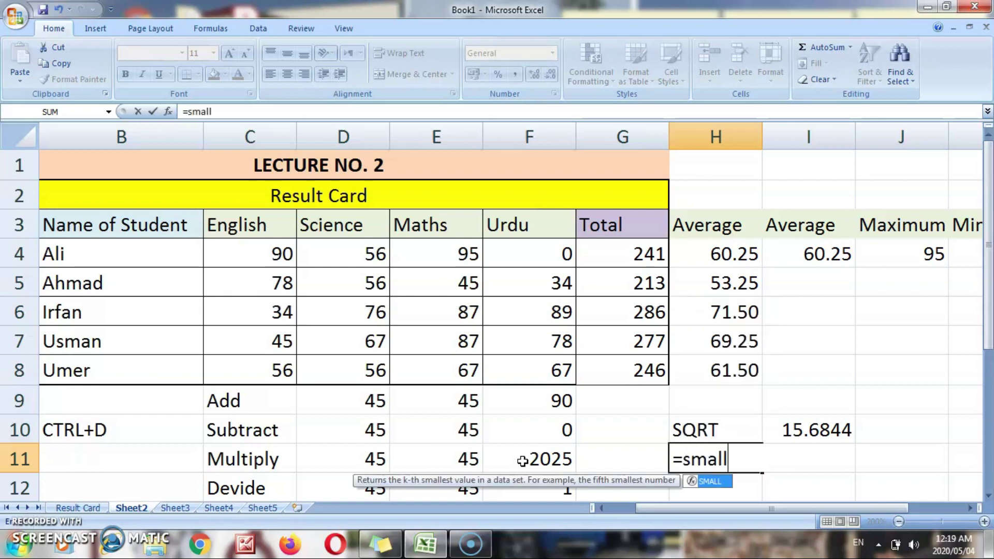
pyautogui.write('(c')
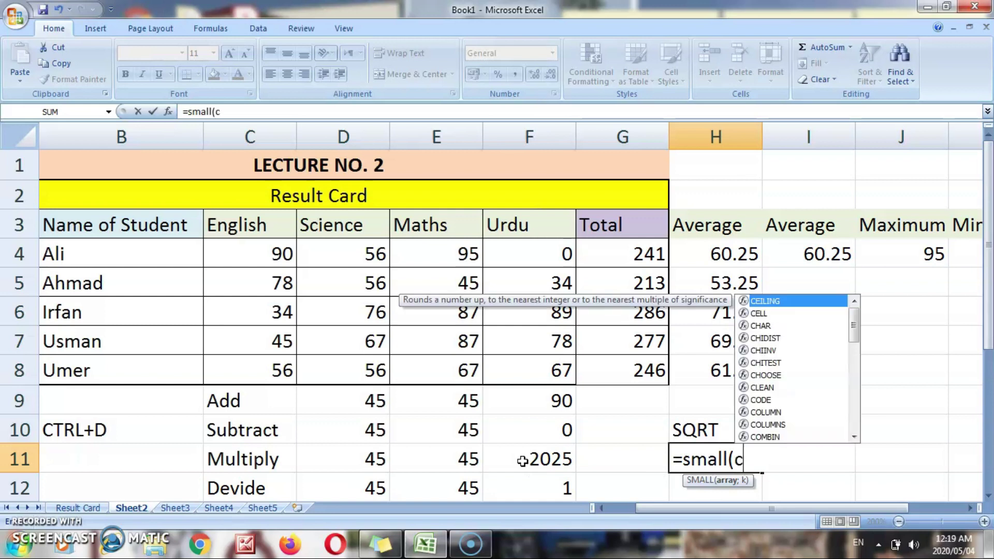
pyautogui.write('4:')
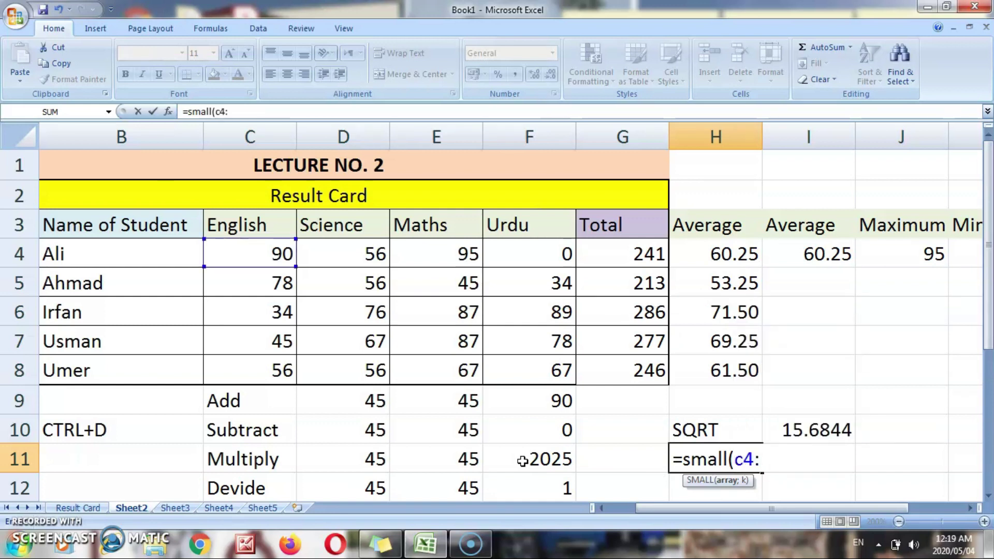
pyautogui.write('f4;')
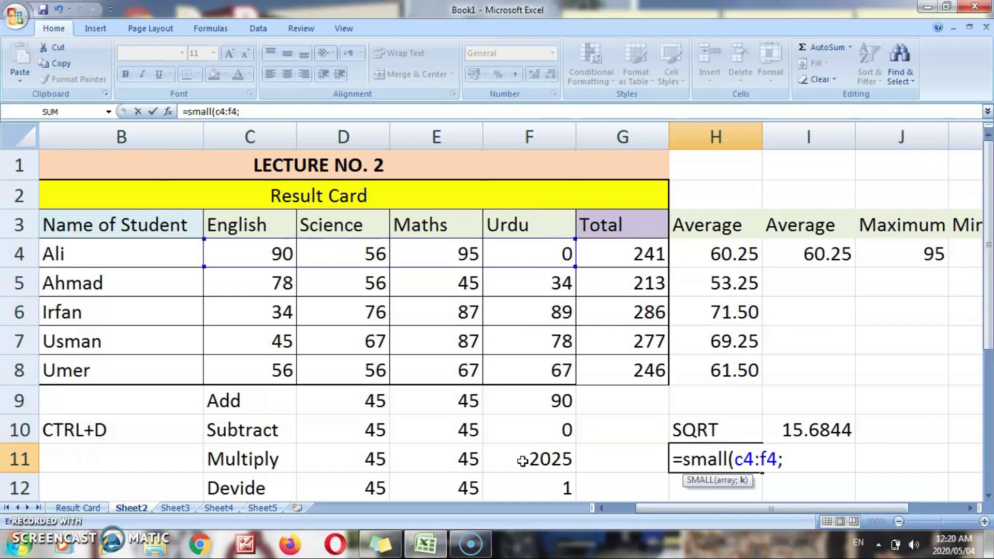
pyautogui.write('2)')
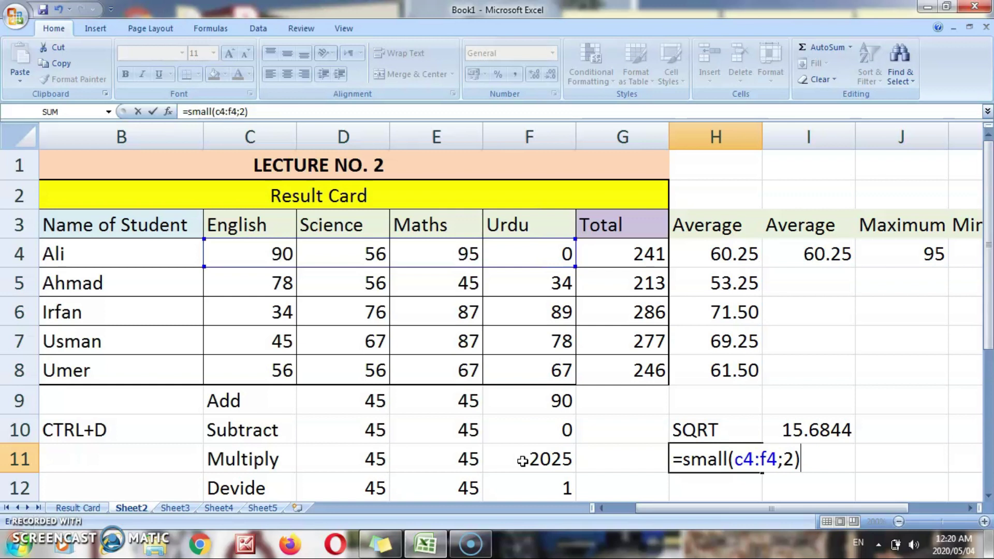
pyautogui.press('Return')
pyautogui.press('Up')
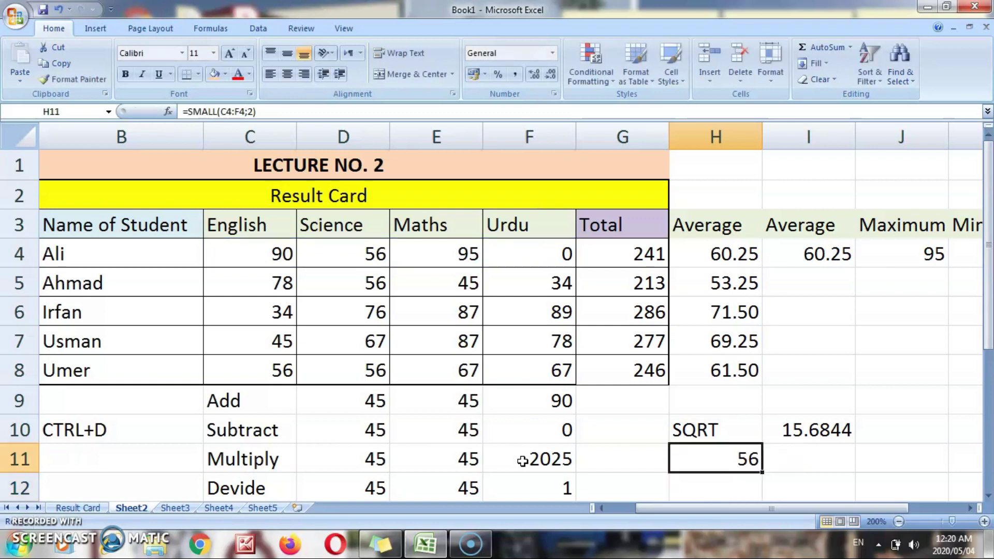
# - Enter =SMALL(C4:F4;3) in H12 to return the third-smallest mark, 90
pyautogui.press('Down')
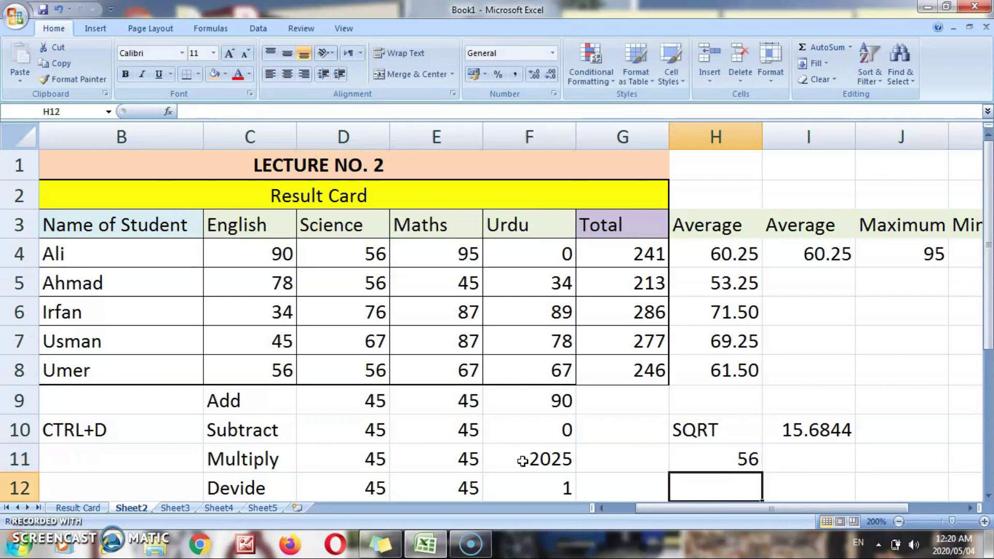
pyautogui.write('=')
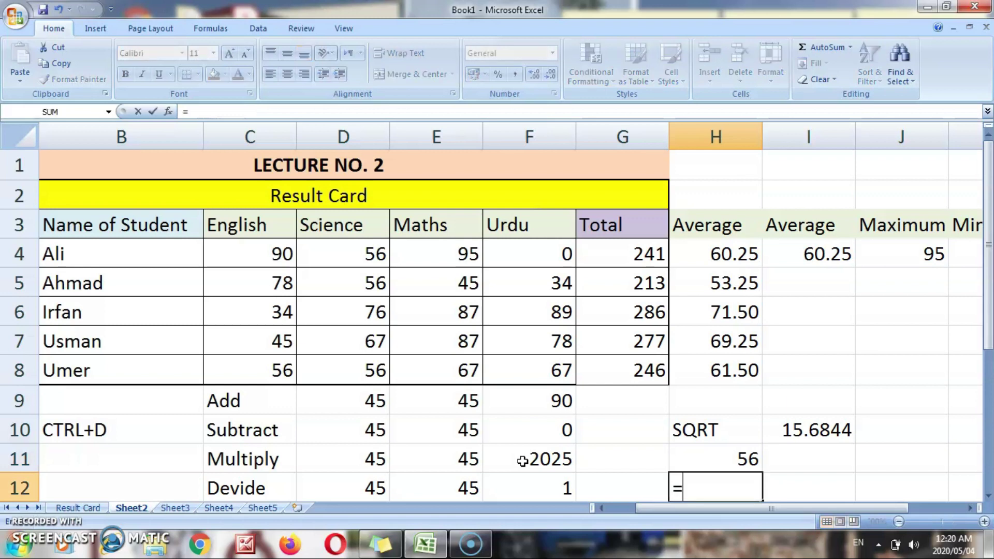
pyautogui.write('sma')
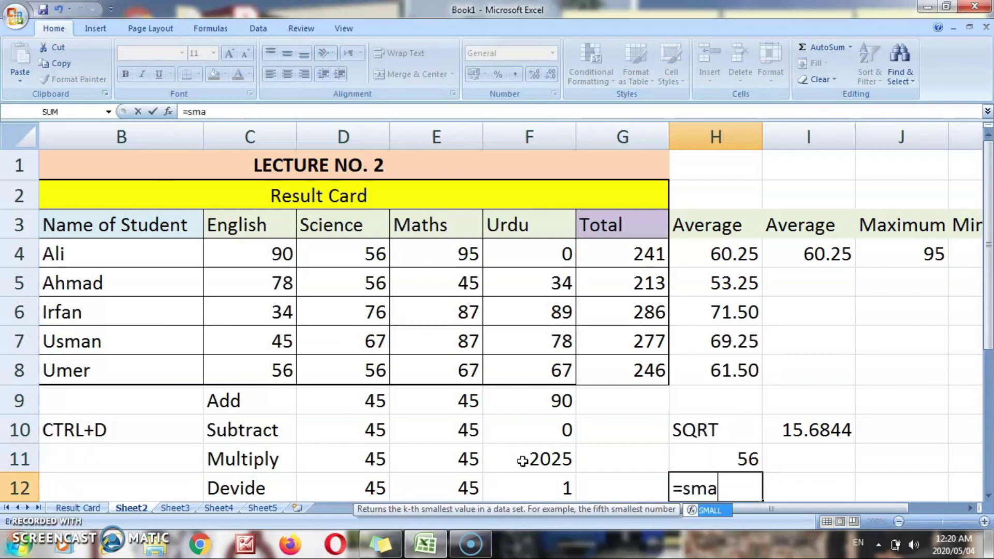
pyautogui.write('ll(c4')
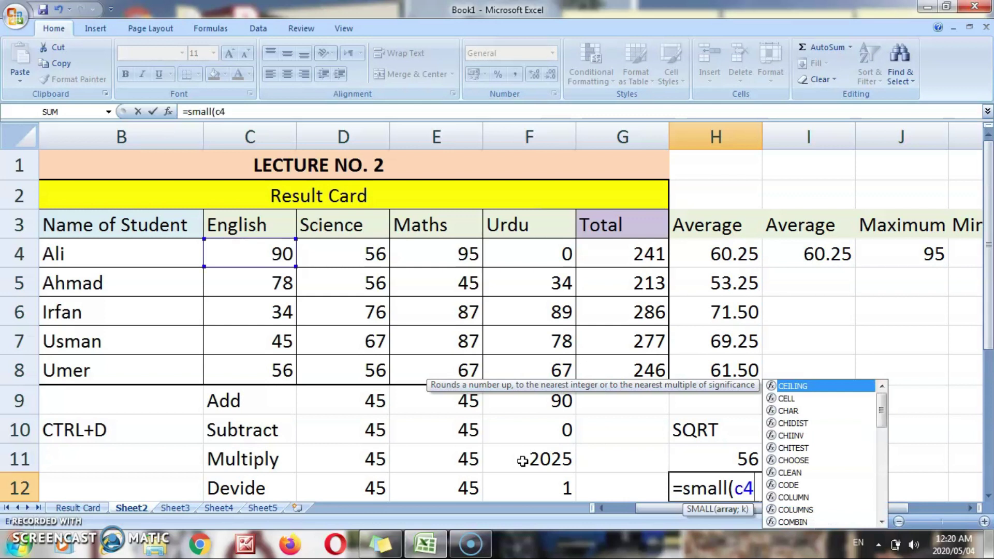
pyautogui.write(':f')
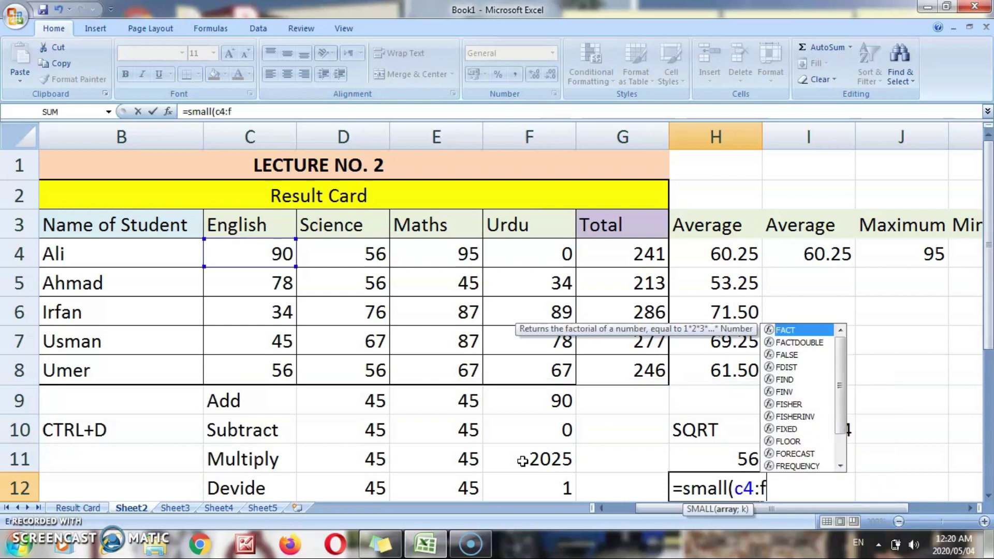
pyautogui.write('4;3')
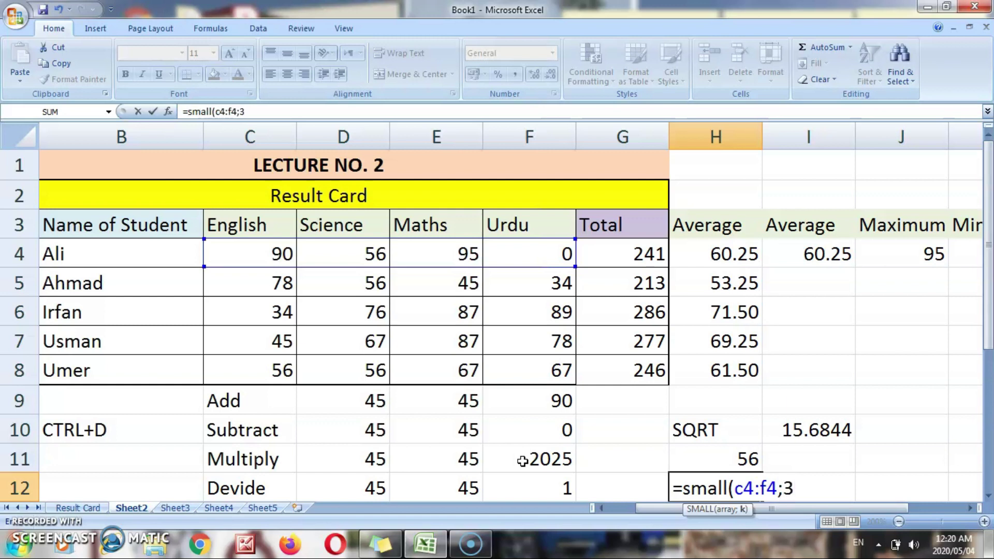
pyautogui.write(')')
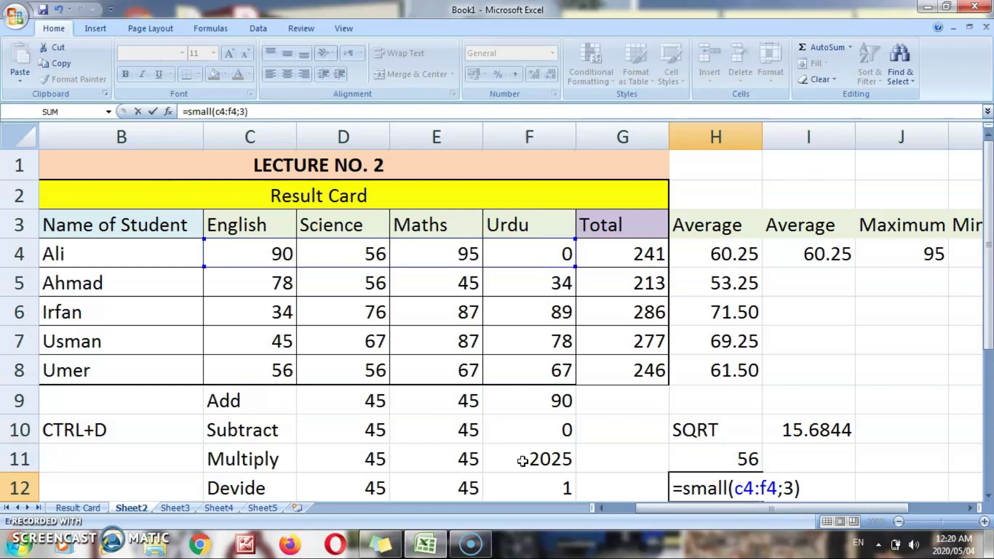
pyautogui.press('Return')
pyautogui.press('Up')
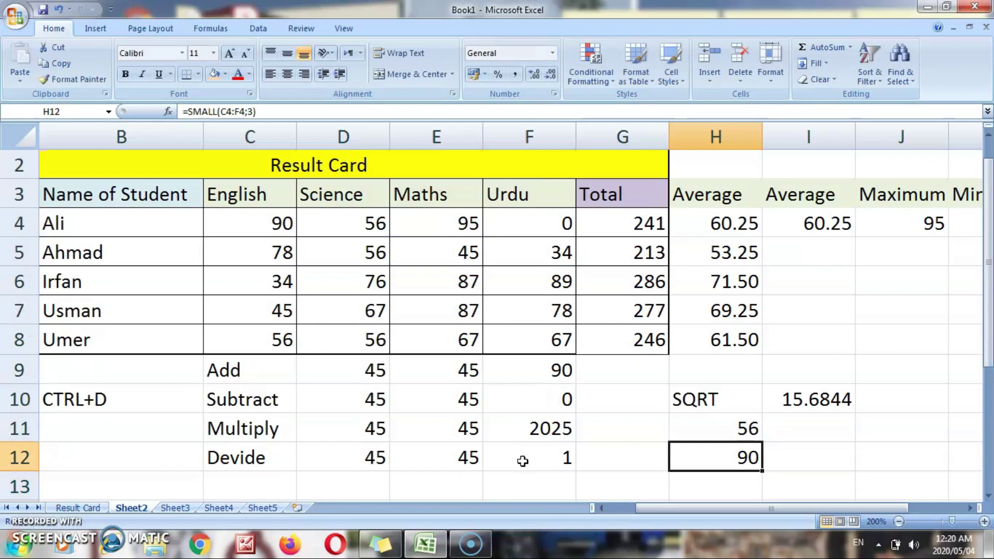
# - Review the SMALL formulas in H11 and H12 by moving around column H
pyautogui.press('Up')
pyautogui.press('Up')
pyautogui.press('Up')
pyautogui.press('Up')
pyautogui.press('Up')
pyautogui.press('Up')
pyautogui.press('Up')
pyautogui.press('Up')
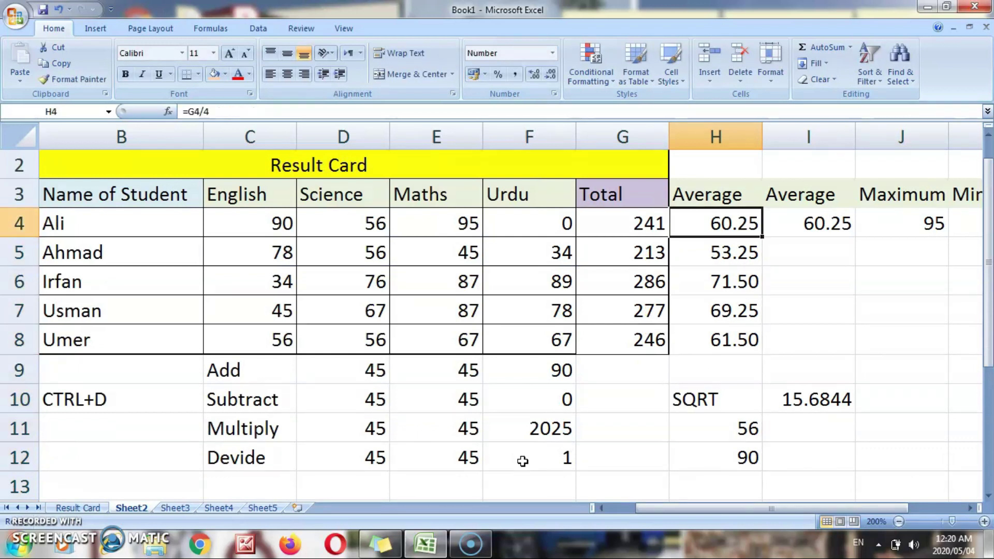
pyautogui.press('Left')
pyautogui.press('Left')
pyautogui.press('Left')
pyautogui.press('Left')
pyautogui.press('Left')
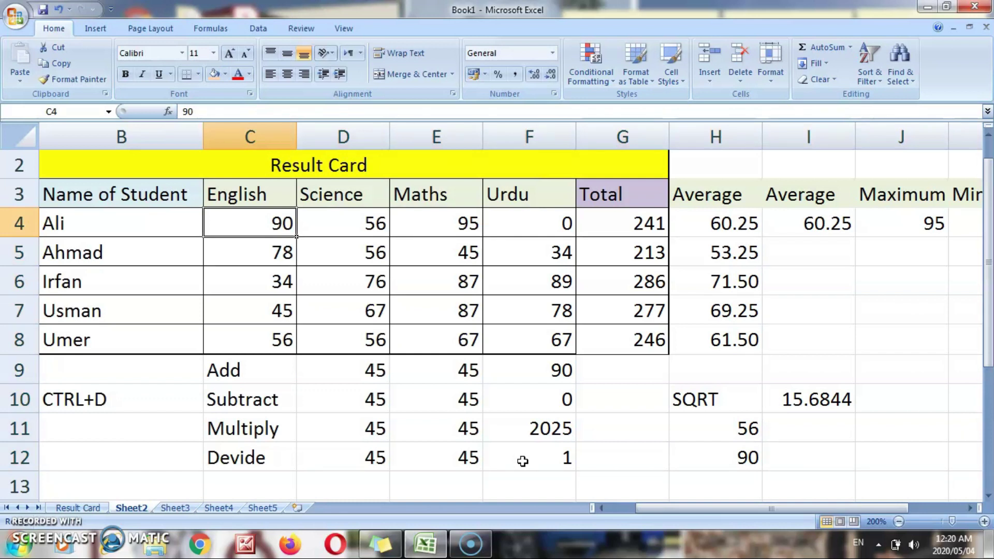
pyautogui.press('Right')
pyautogui.press('Right')
pyautogui.press('Right')
pyautogui.press('Right')
pyautogui.press('Right')
pyautogui.press('Down')
pyautogui.press('Down')
pyautogui.press('Down')
pyautogui.press('Down')
pyautogui.press('Down')
pyautogui.press('Down')
pyautogui.press('Down')
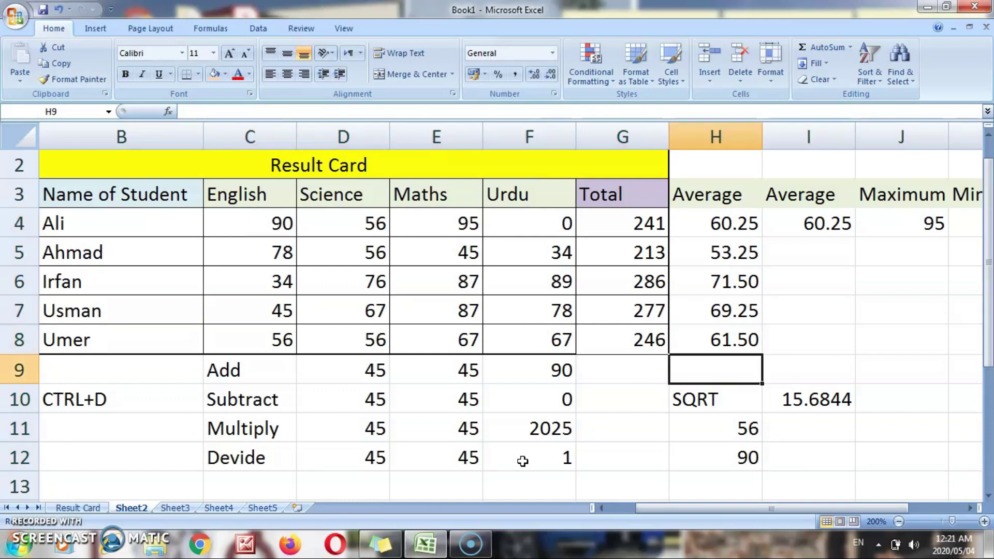
pyautogui.press('Down')
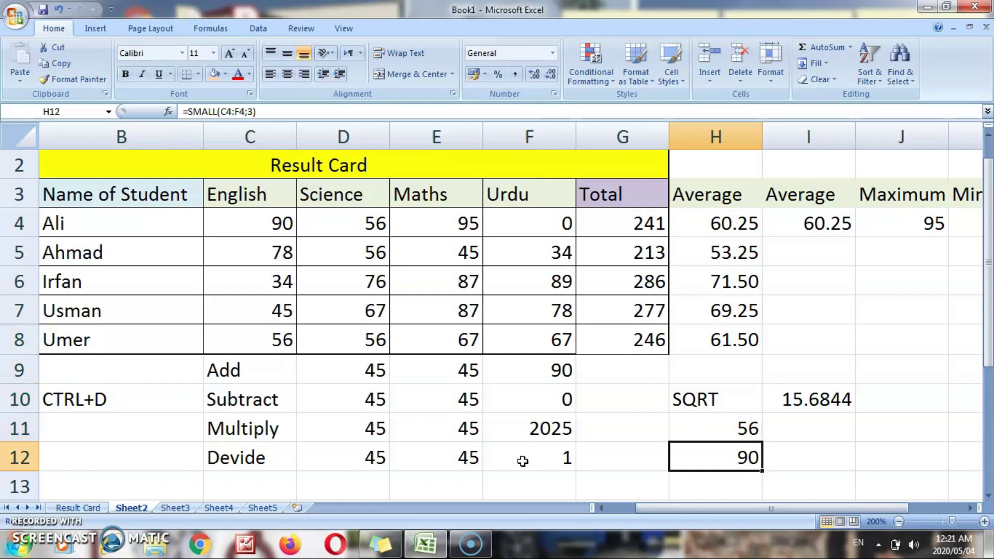
pyautogui.press('Up')
pyautogui.press('Up')
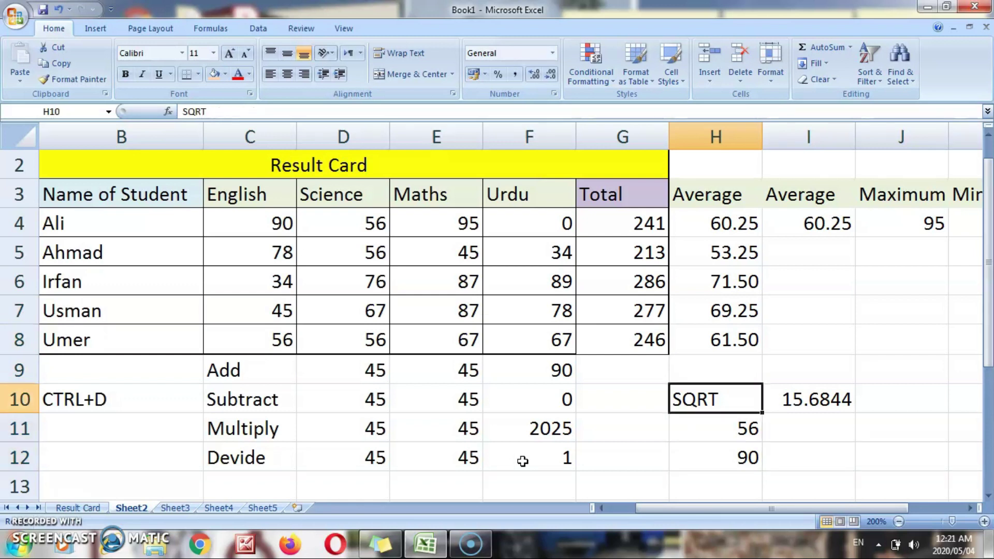
pyautogui.press('Down')
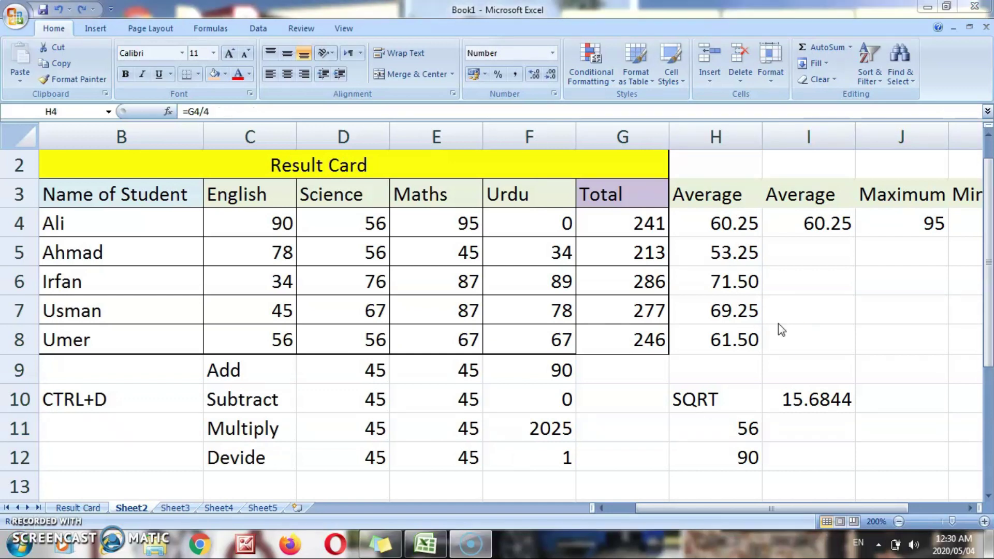
pyautogui.click(750, 223)
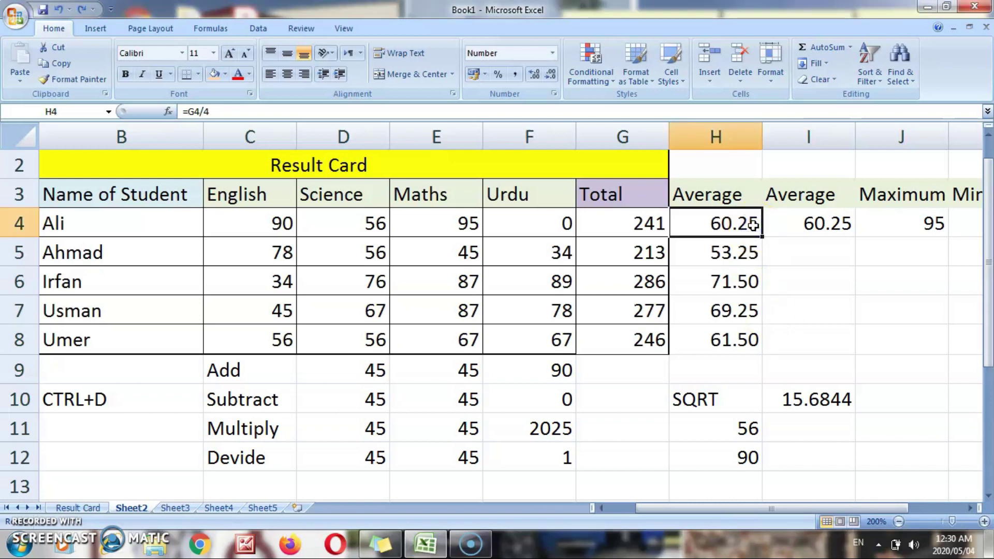
pyautogui.press('Down')
pyautogui.press('Down')
pyautogui.press('Down')
pyautogui.press('Up')
pyautogui.press('Up')
pyautogui.press('Up')
pyautogui.press('Down')
pyautogui.press('Down')
pyautogui.press('Down')
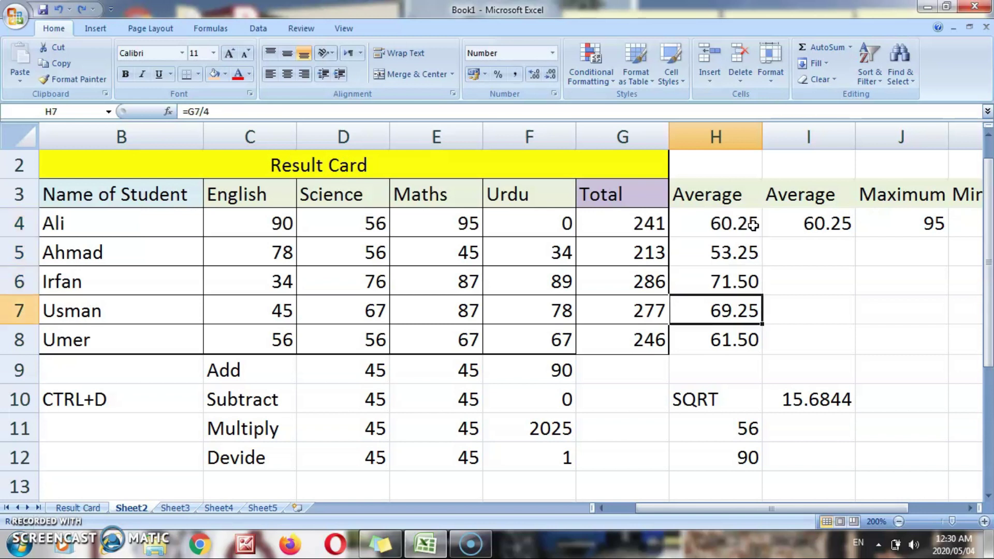
pyautogui.press('Down')
pyautogui.press('Up')
pyautogui.press('Up')
pyautogui.press('Up')
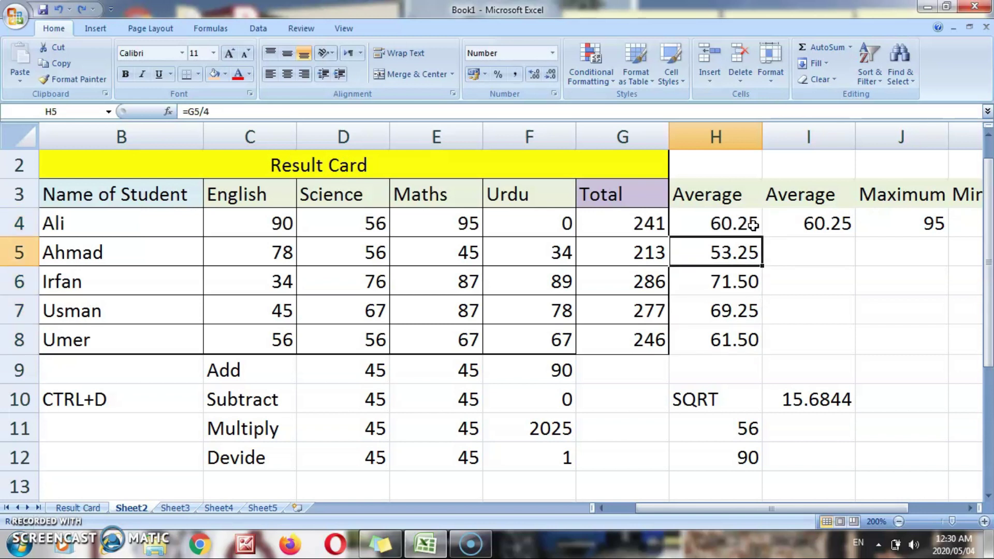
pyautogui.press('Down')
pyautogui.press('Down')
pyautogui.press('Down')
pyautogui.press('Up')
pyautogui.press('Up')
pyautogui.press('Up')
pyautogui.press('Up')
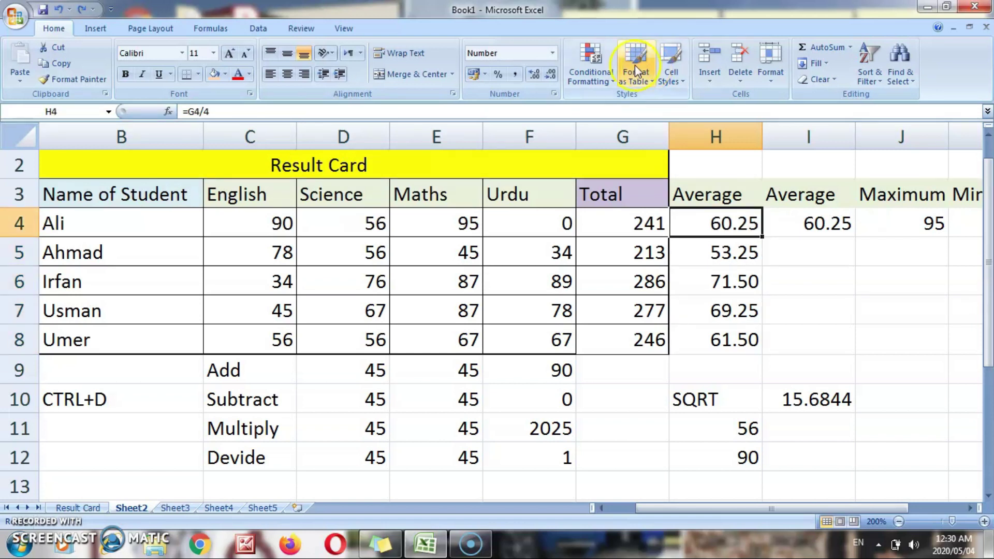
# - Give H4 a Greater Than 60 rule with Green Fill with Dark Green Text
pyautogui.click(613, 86)
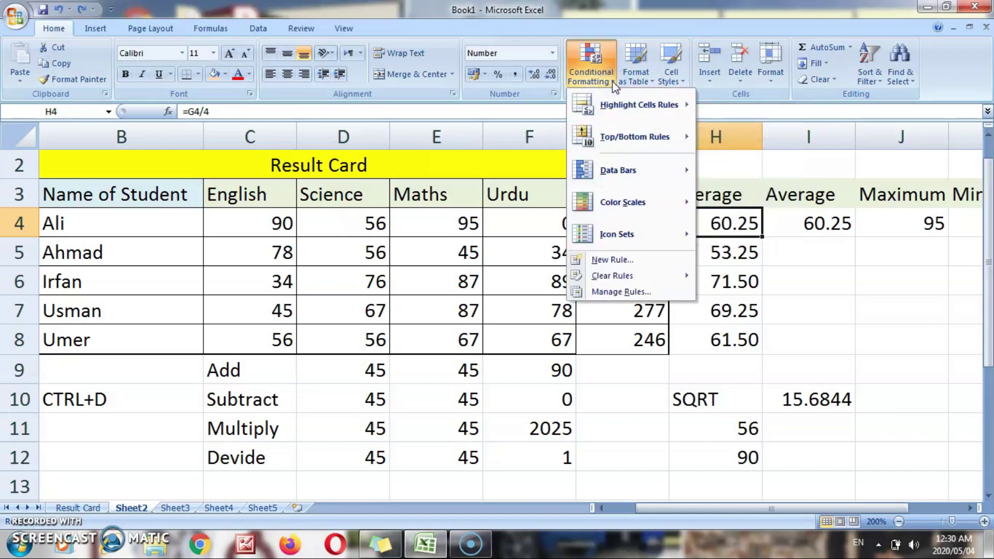
pyautogui.click(630, 106)
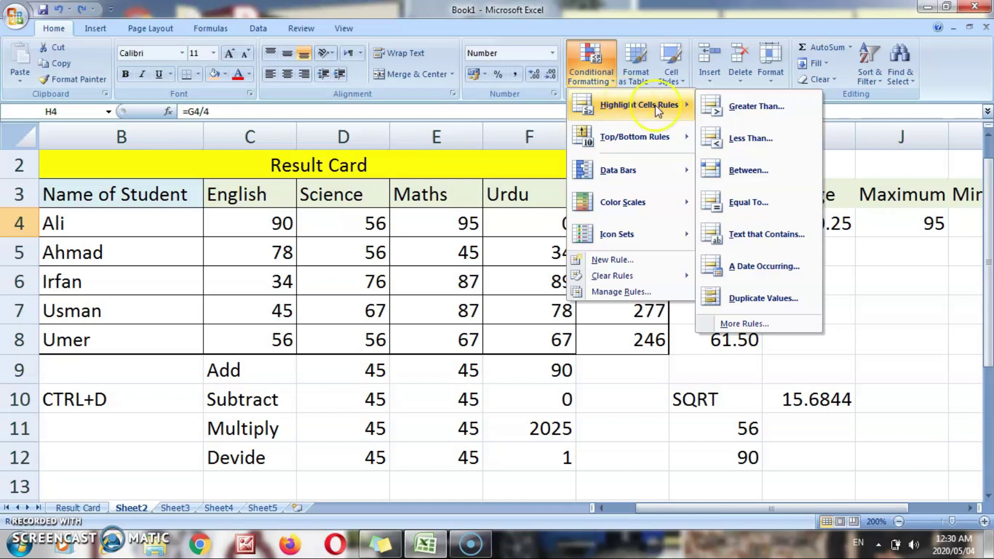
pyautogui.click(763, 116)
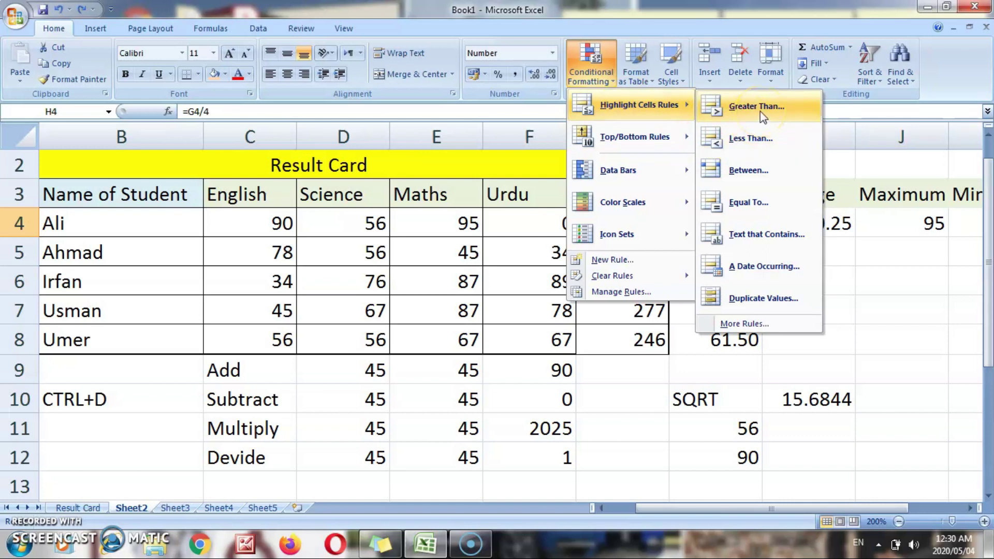
pyautogui.click(469, 211)
pyautogui.press('BackSpace')
pyautogui.press('BackSpace')
pyautogui.press('BackSpace')
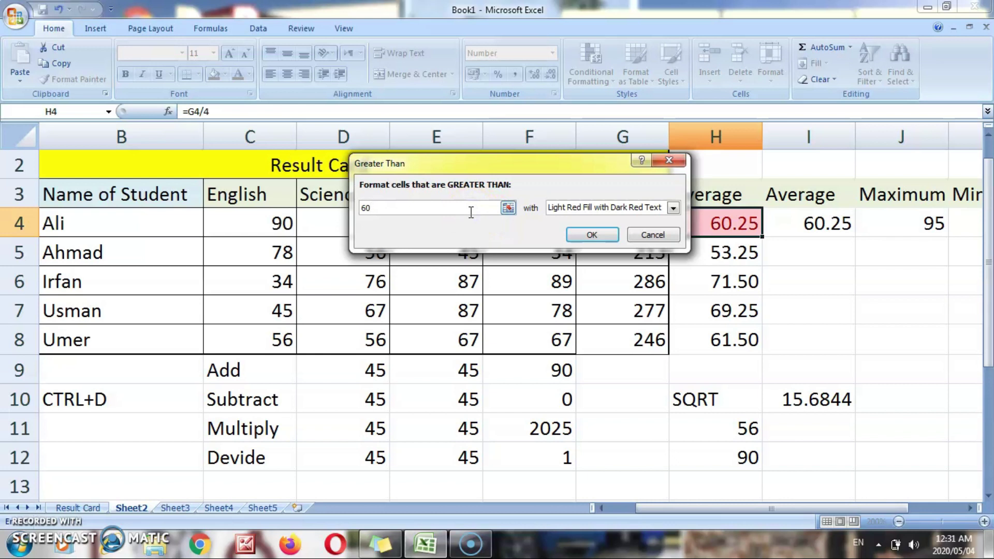
pyautogui.click(672, 207)
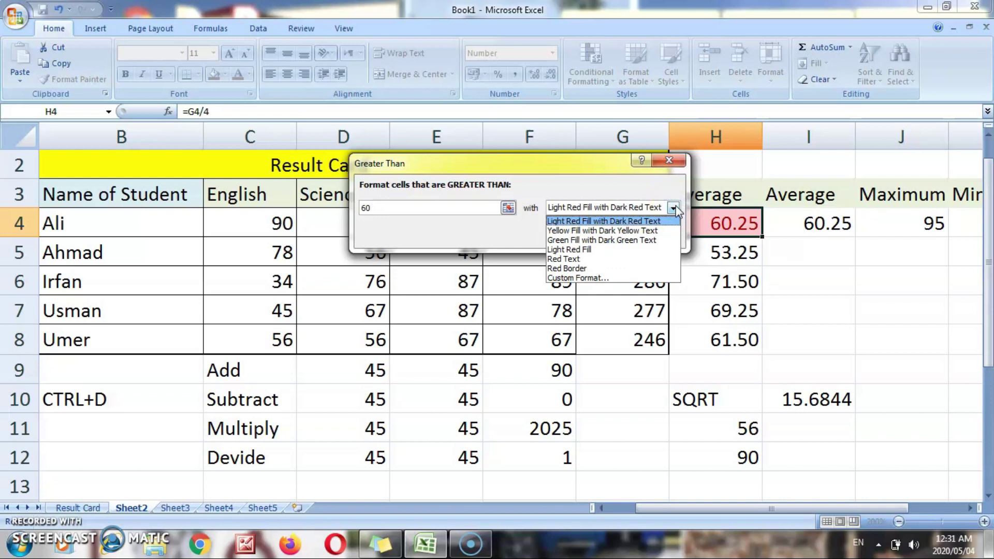
pyautogui.click(633, 241)
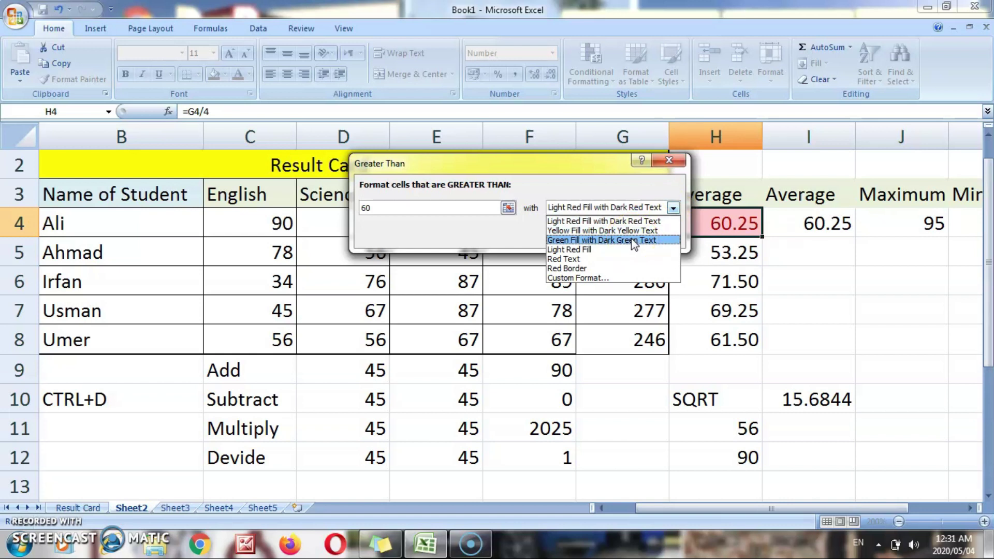
pyautogui.click(633, 241)
pyautogui.click(595, 236)
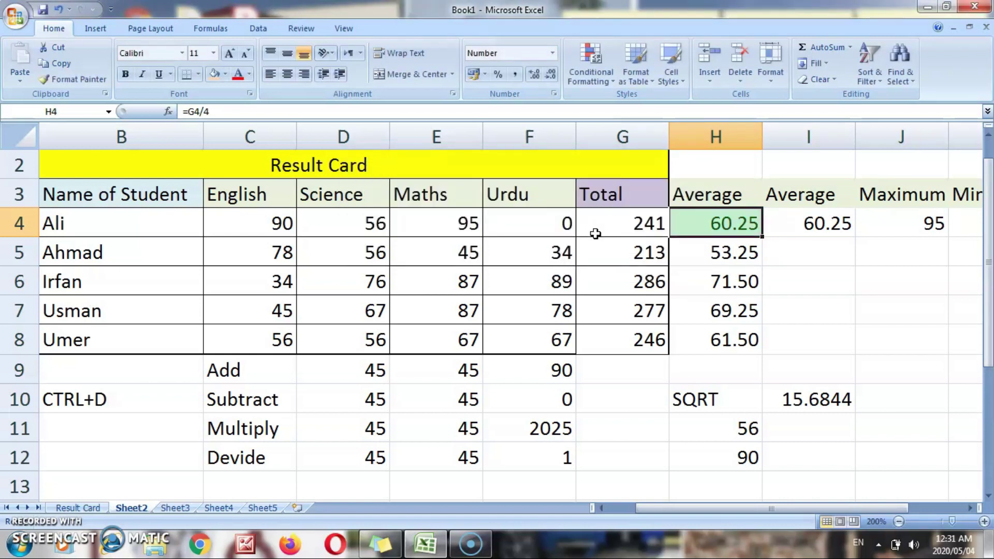
pyautogui.click(799, 279)
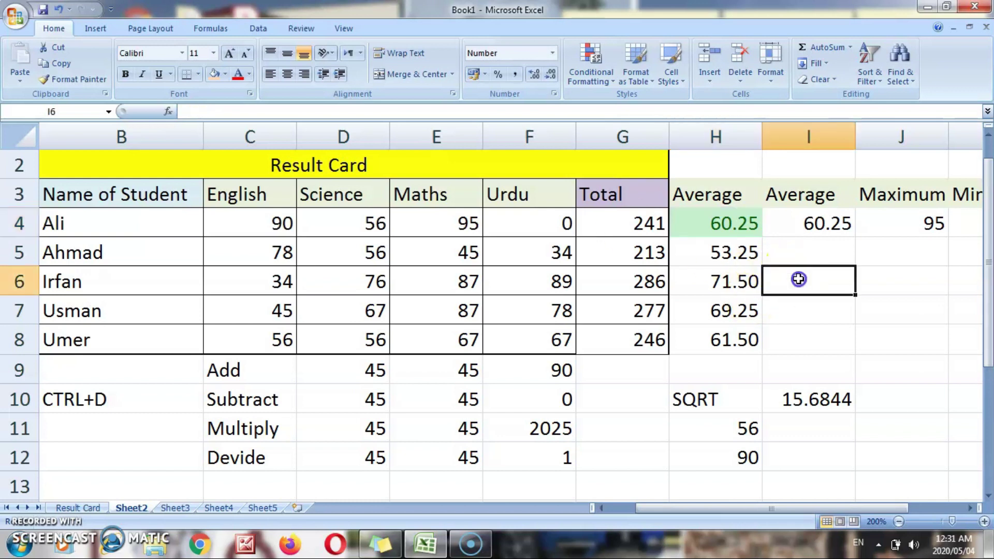
pyautogui.click(734, 223)
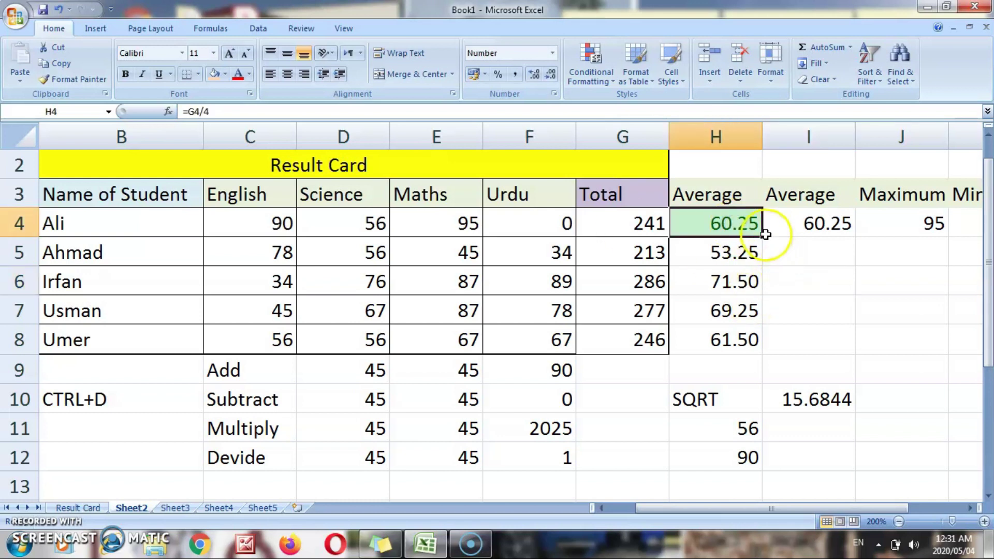
# - Extend H4's green greater-than-60 formatting down the averages to H8
pyautogui.moveTo(765, 234); pyautogui.dragTo(761, 355)
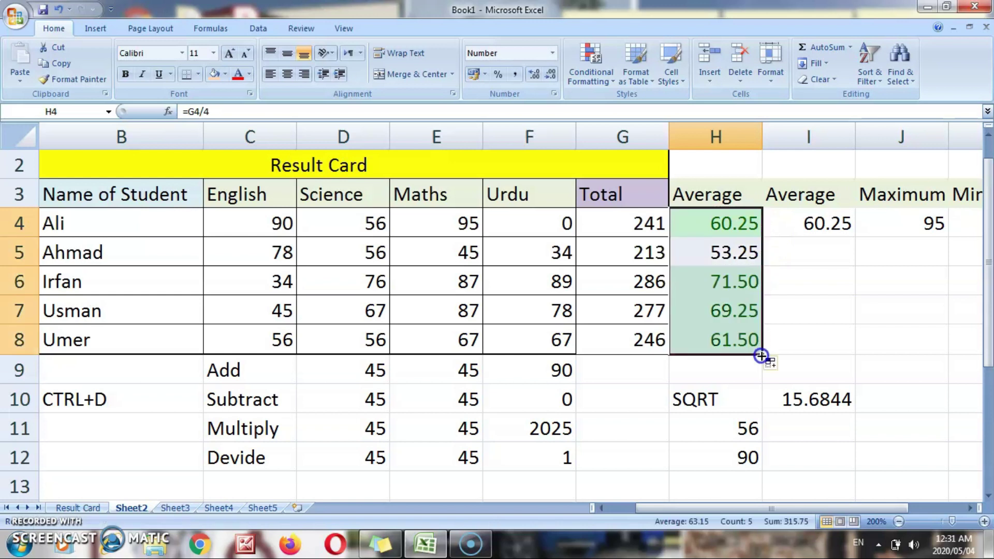
pyautogui.click(791, 309)
pyautogui.click(732, 250)
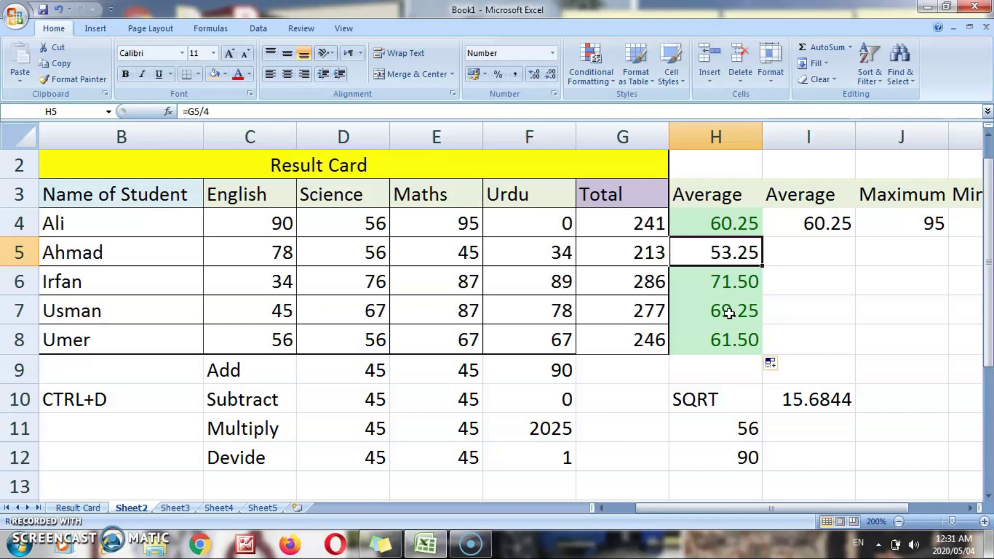
# - Enter Usman's Science, Maths and Urdu marks as 56, 67 and 67 in D7:F7
pyautogui.click(290, 309)
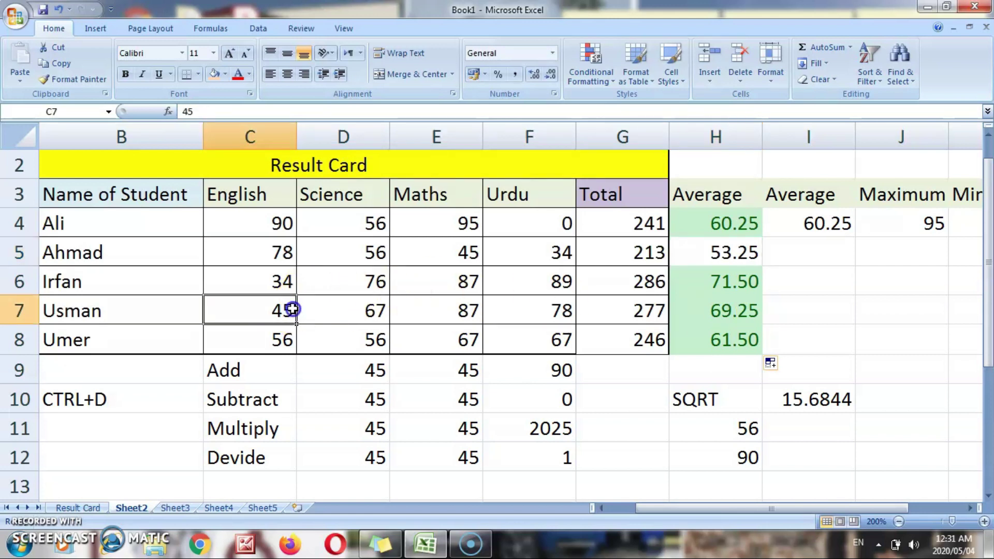
pyautogui.press('Right')
pyautogui.write('56')
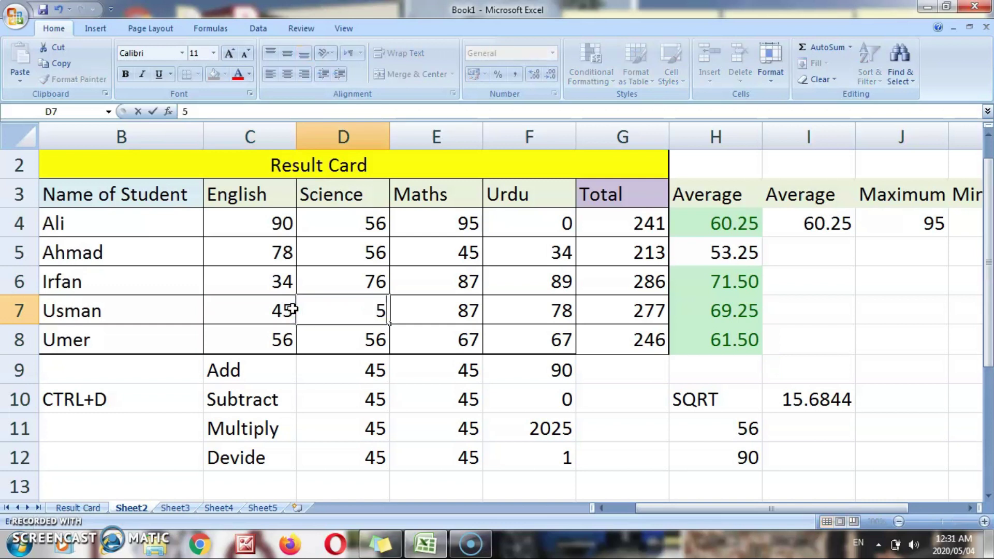
pyautogui.press('Right')
pyautogui.write('67')
pyautogui.press('Right')
pyautogui.write('67')
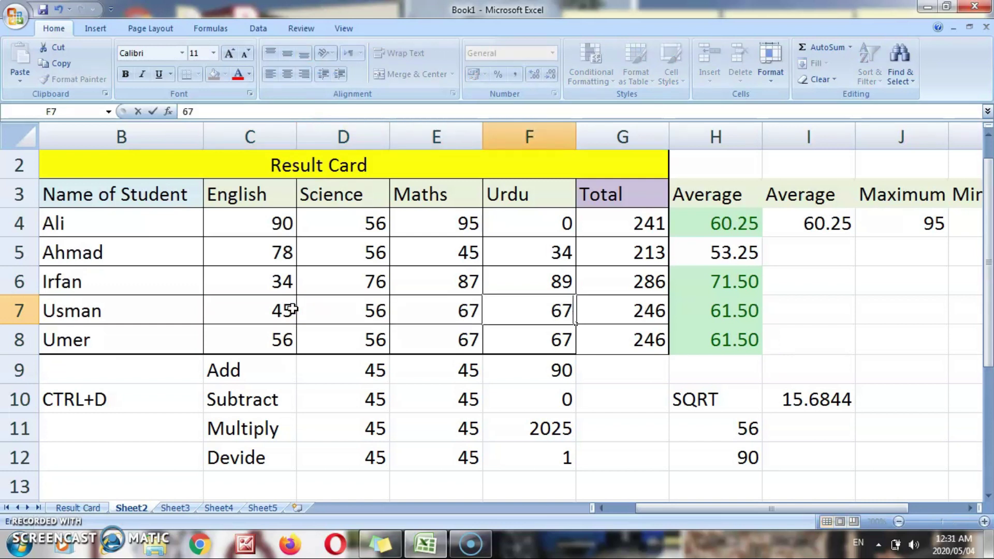
pyautogui.press('Left')
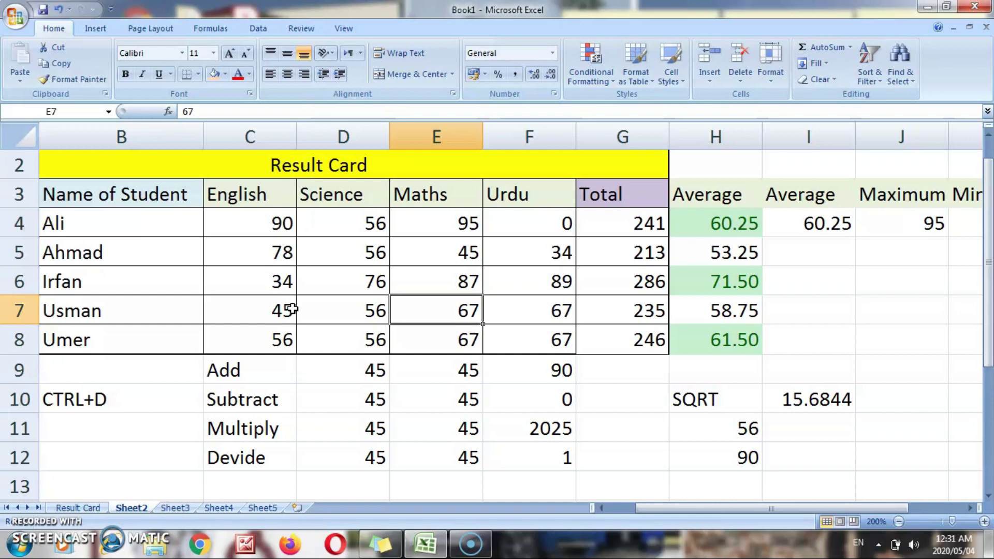
pyautogui.press('Right')
pyautogui.press('Right')
pyautogui.press('Right')
pyautogui.press('Right')
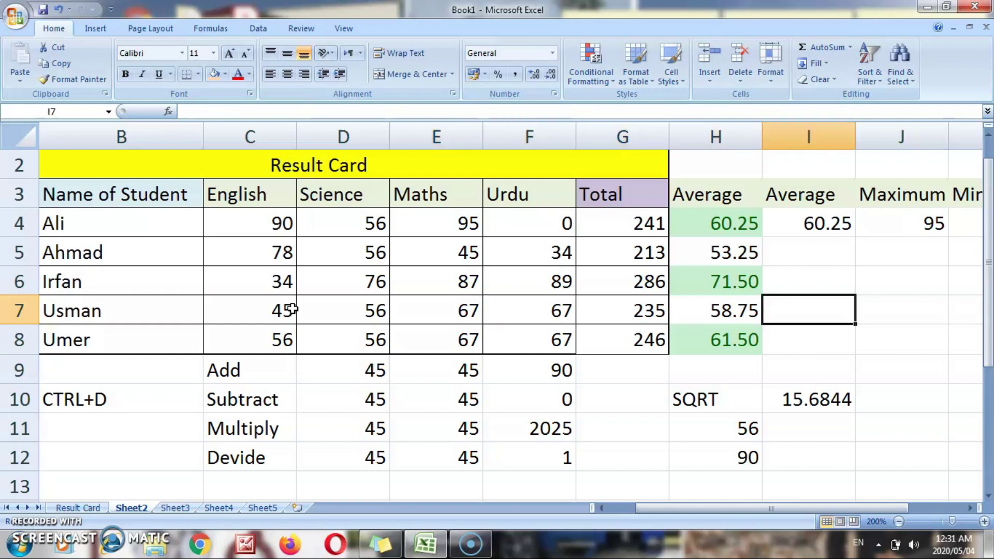
pyautogui.press('Left')
pyautogui.press('Up')
pyautogui.press('Up')
pyautogui.press('Up')
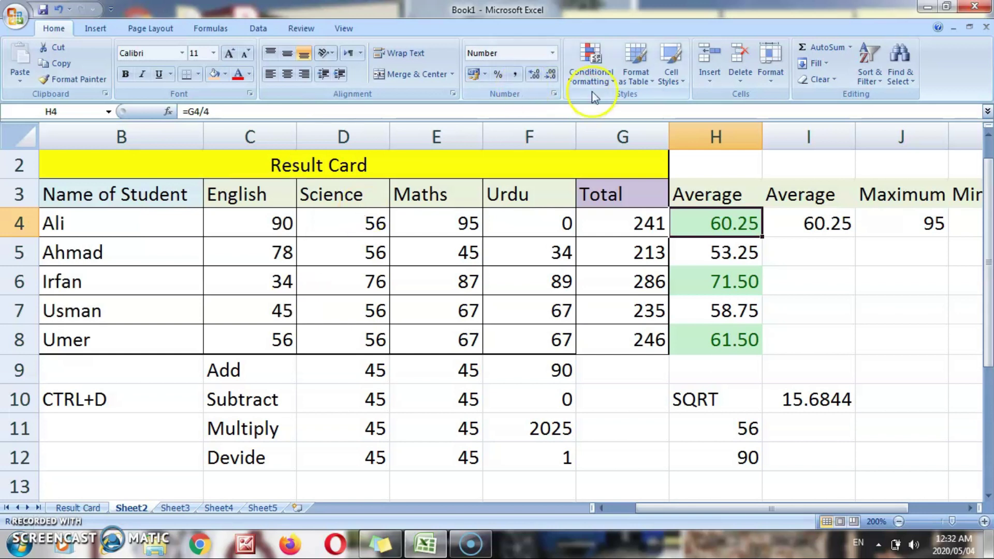
# - Add a Less Than 40 red highlight rule to the average in H4
pyautogui.click(603, 77)
pyautogui.moveTo(668, 105)
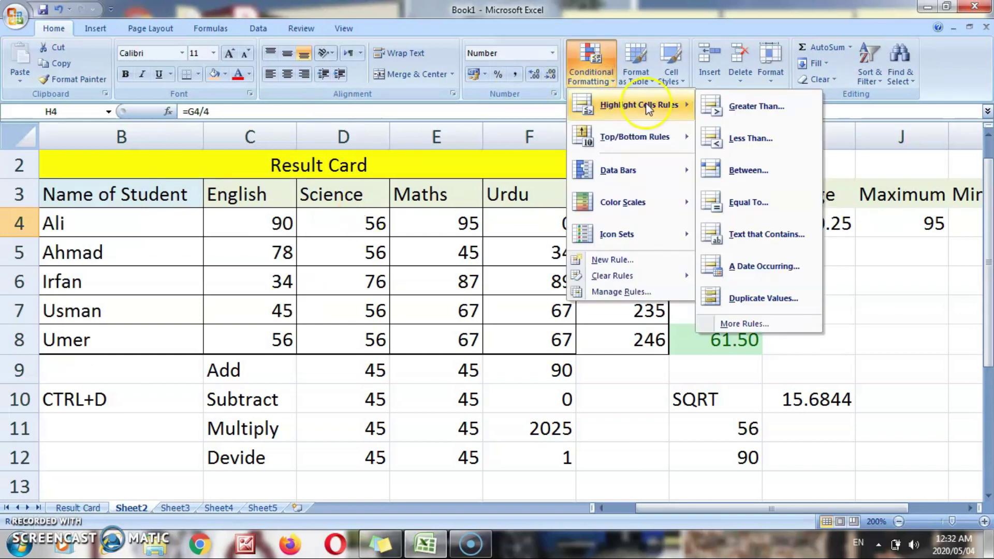
pyautogui.click(720, 132)
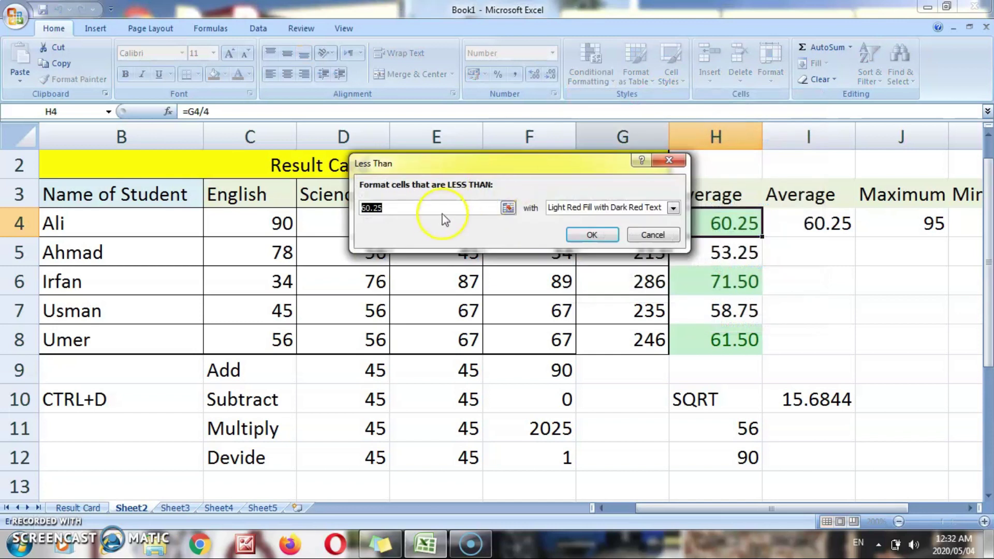
pyautogui.write('40')
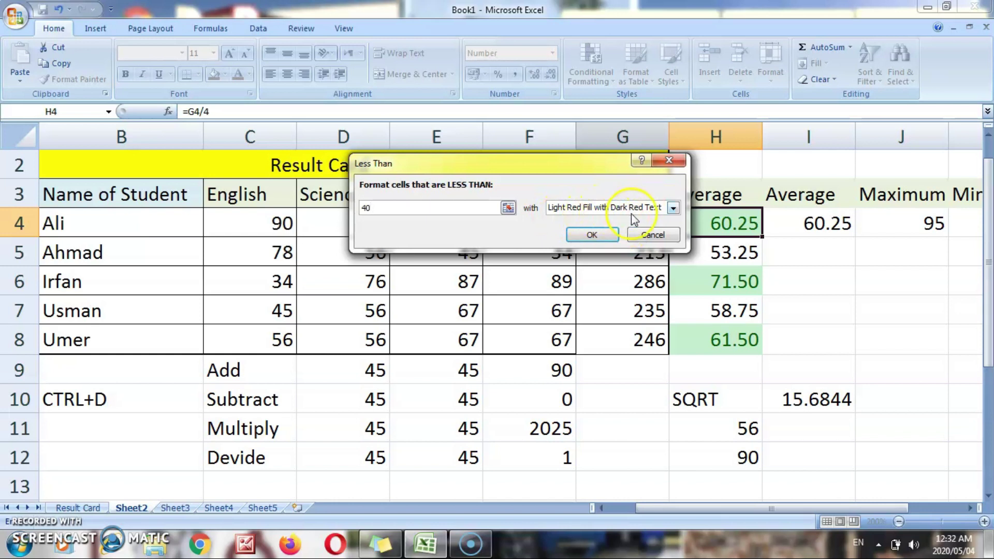
pyautogui.click(591, 237)
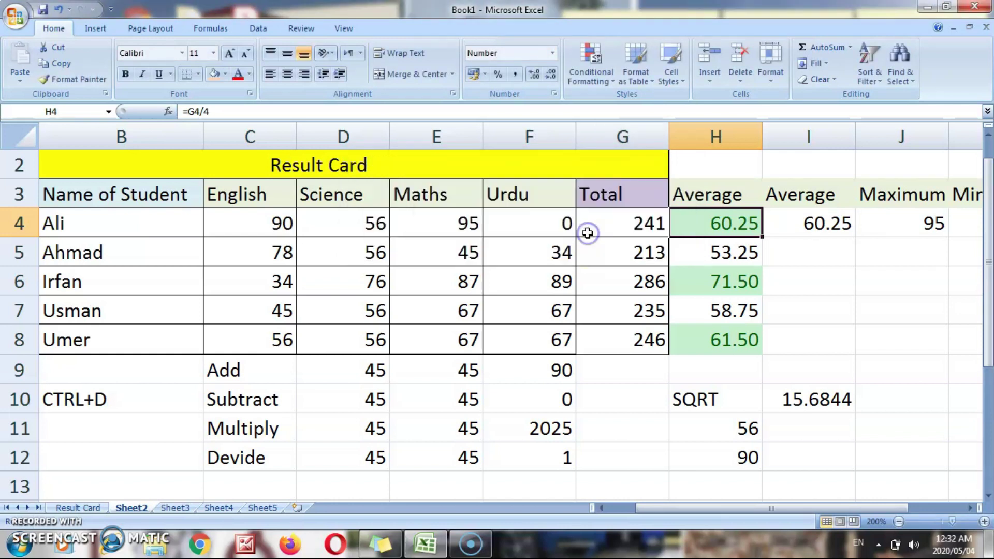
# - Test Ali's English mark at 0, then restore it to 90
pyautogui.click(440, 228)
pyautogui.press('Left')
pyautogui.press('Left')
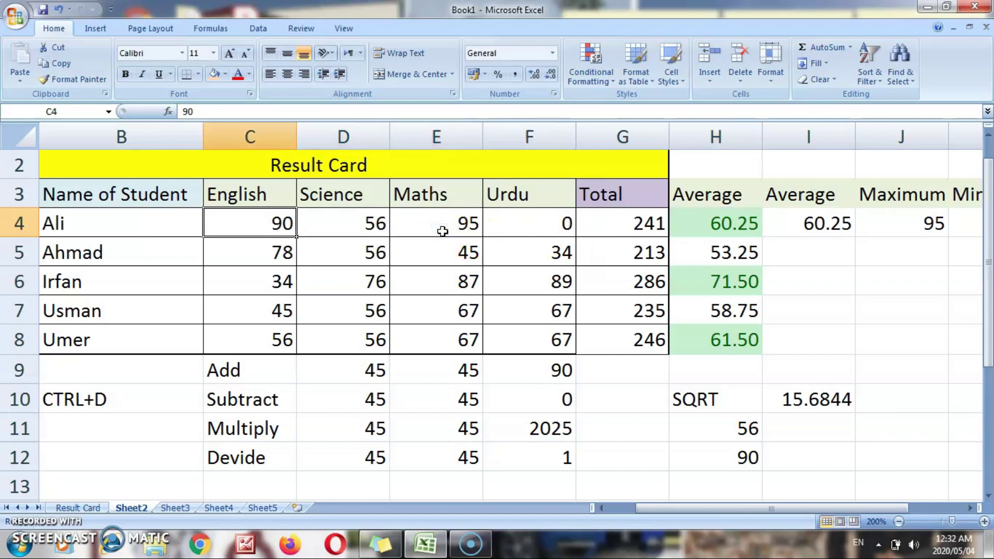
pyautogui.write('0')
pyautogui.press('Tab')
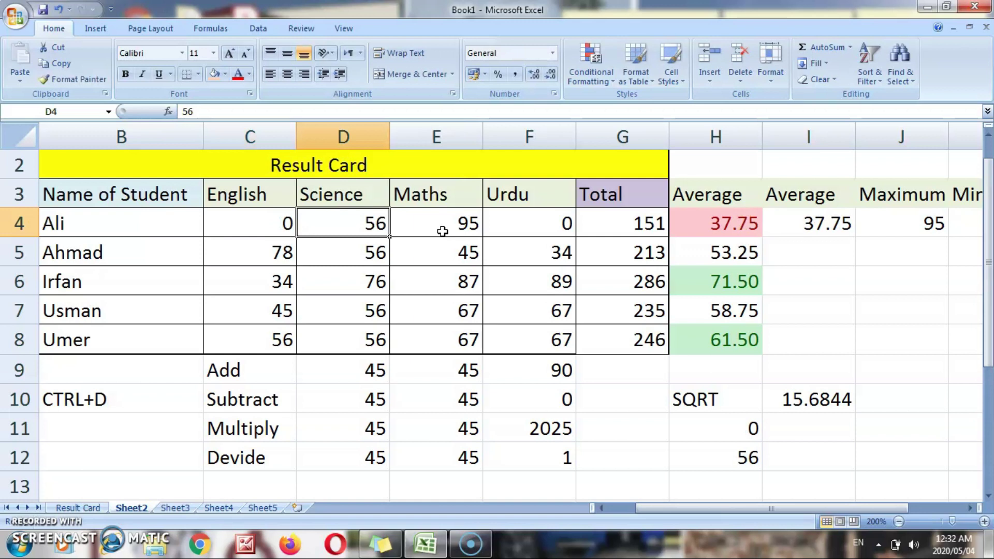
pyautogui.press('Right')
pyautogui.press('Right')
pyautogui.press('Right')
pyautogui.press('Left')
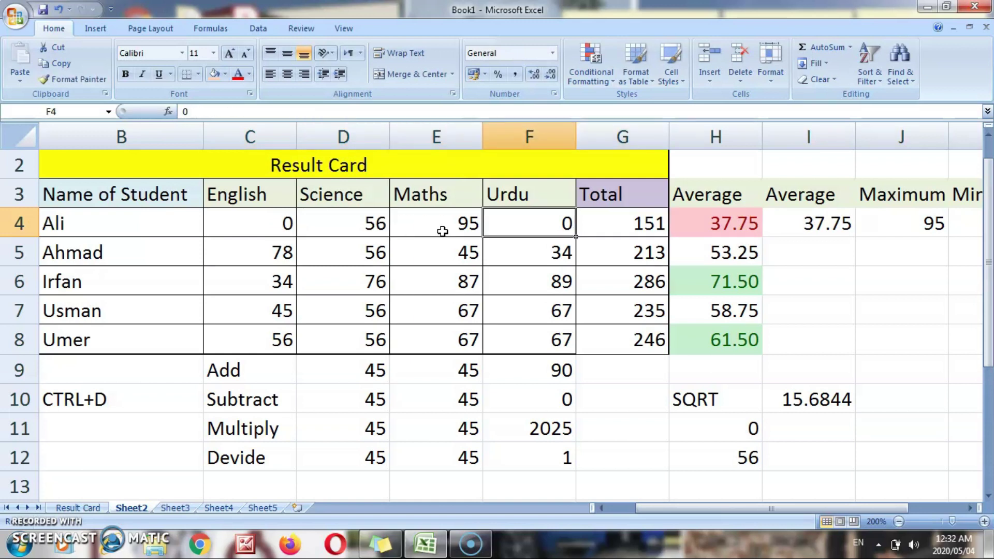
pyautogui.press('Right')
pyautogui.press('Right')
pyautogui.press('Left')
pyautogui.press('Left')
pyautogui.press('Left')
pyautogui.press('Left')
pyautogui.press('Left')
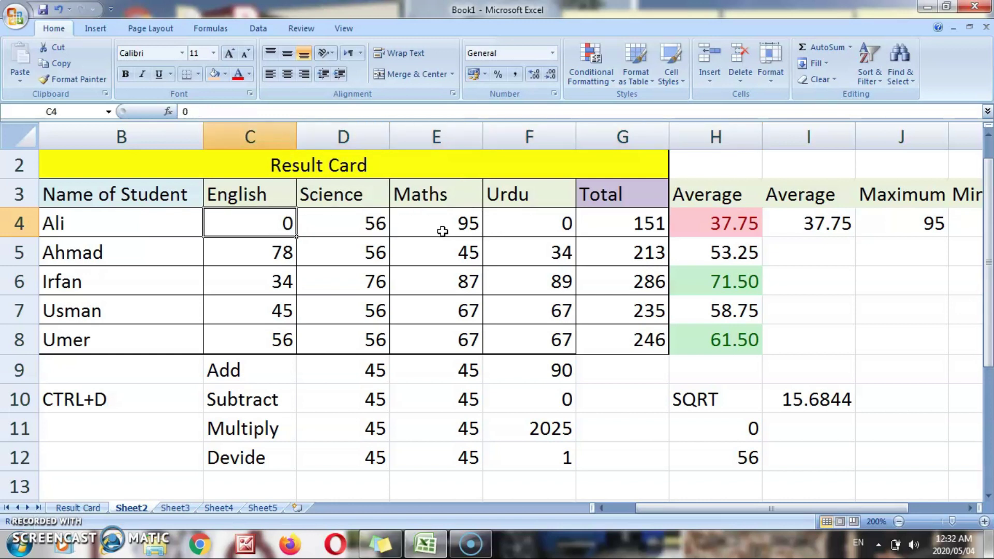
pyautogui.write('90')
pyautogui.press('Return')
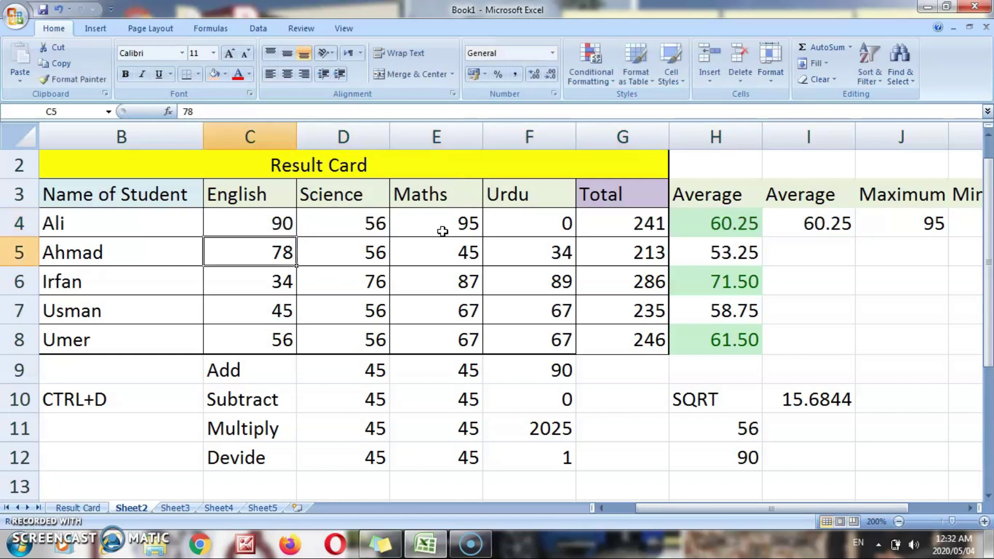
# - Fill Ali's average and its red rule down the Average column to H8
pyautogui.press('Up')
pyautogui.press('Right')
pyautogui.press('Right')
pyautogui.press('Right')
pyautogui.press('Right')
pyautogui.press('Right')
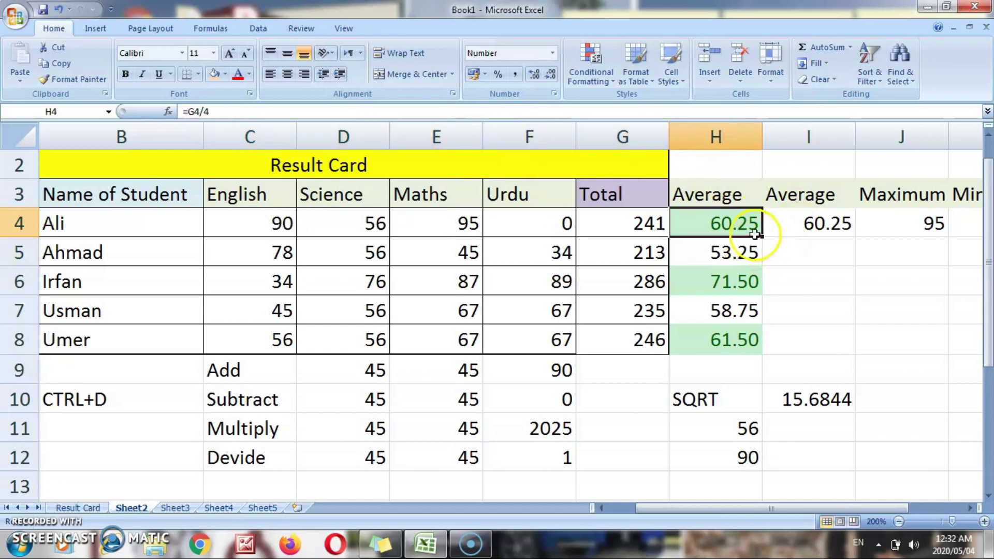
pyautogui.moveTo(763, 237); pyautogui.dragTo(756, 340)
pyautogui.click(797, 294)
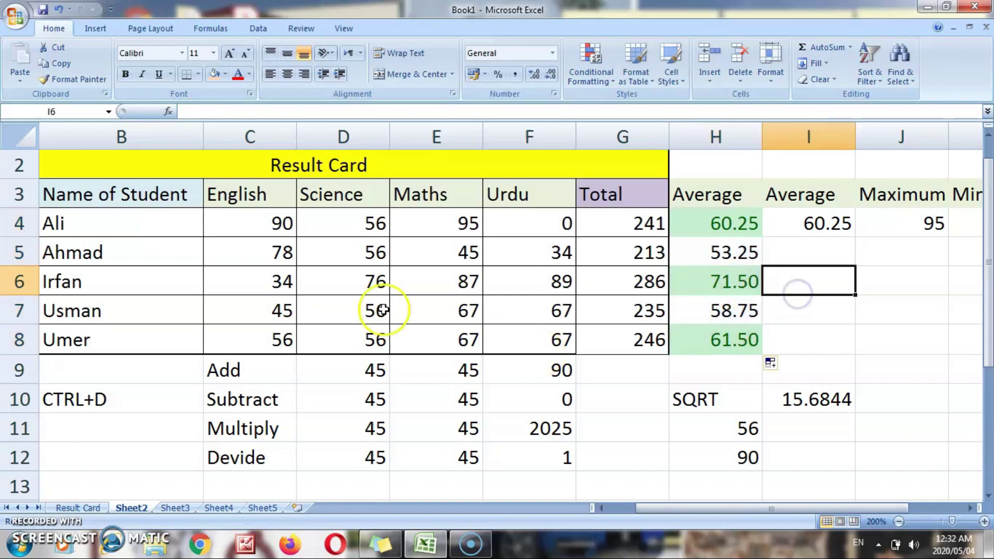
# - Set Irfan's Science and Maths marks to 0, turning his 30.75 average red
pyautogui.click(286, 277)
pyautogui.press('Right')
pyautogui.press('Right')
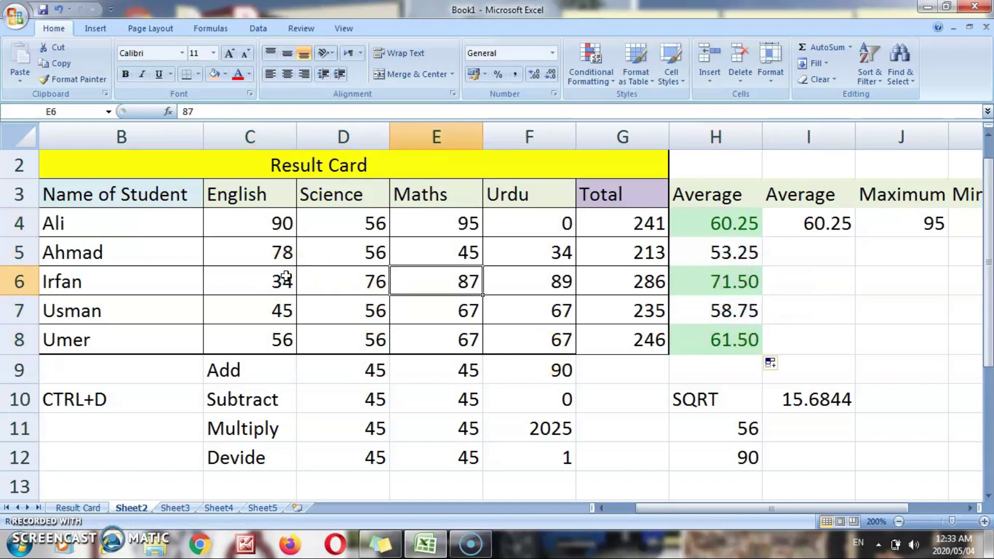
pyautogui.press('Left')
pyautogui.write('0')
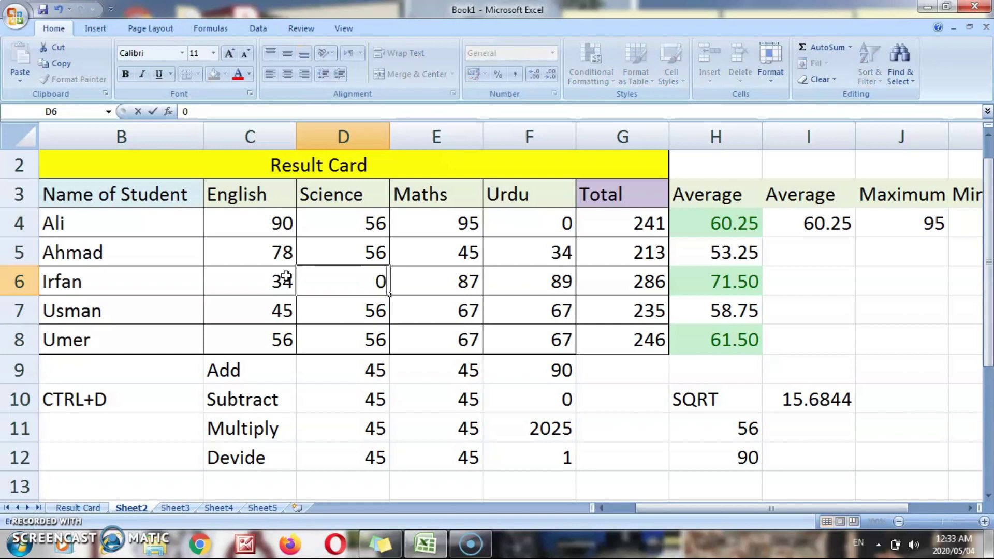
pyautogui.press('Return')
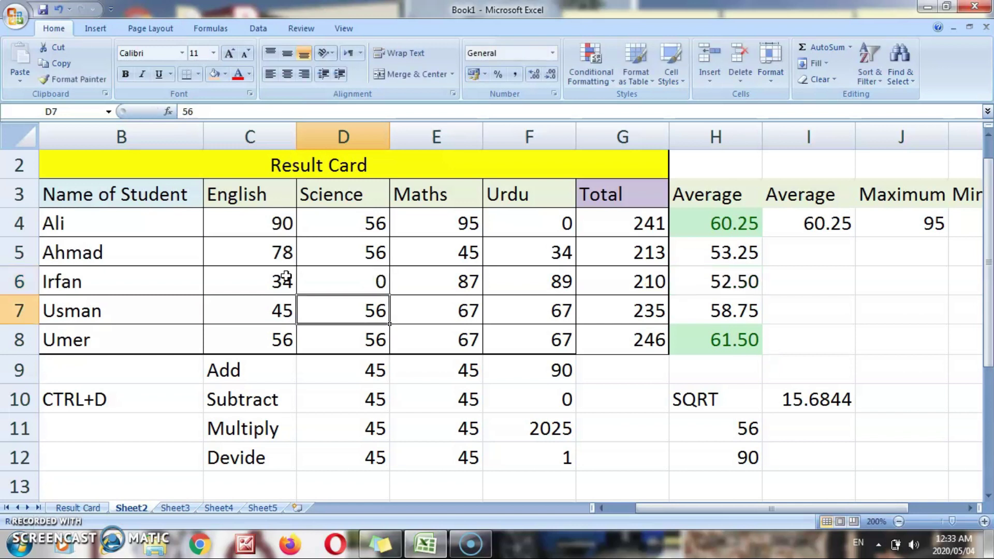
pyautogui.press('Up')
pyautogui.press('Right')
pyautogui.write('0')
pyautogui.press('Return')
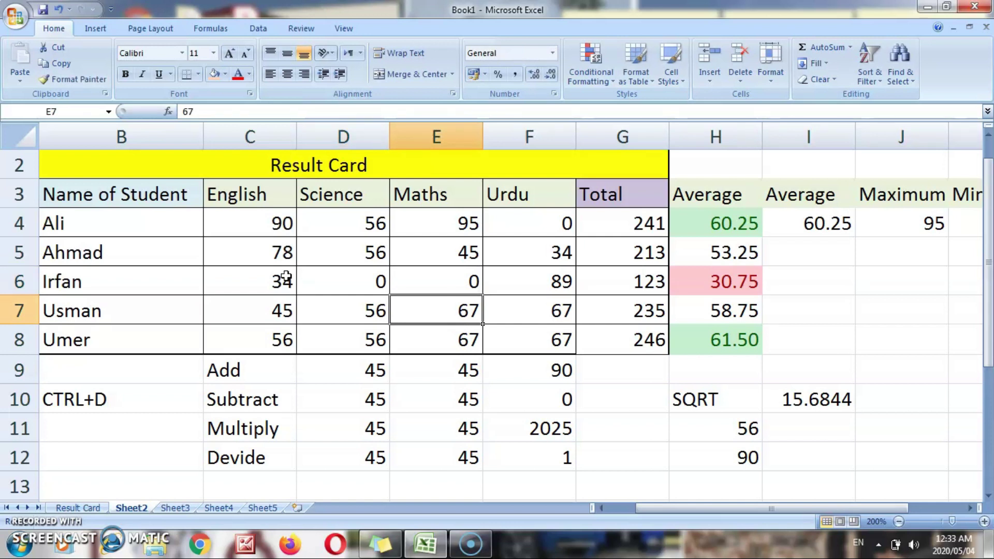
pyautogui.press('Up')
pyautogui.press('Right')
pyautogui.press('Right')
pyautogui.press('Left')
pyautogui.press('Left')
pyautogui.press('Left')
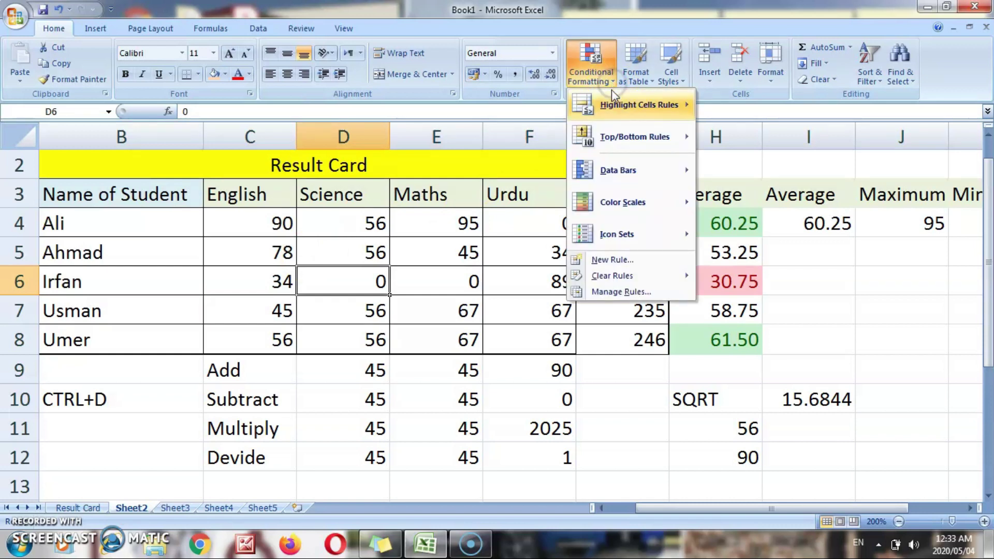
# - Apply the 3 Arrows (Colored) icon set to H4 and copy it down to H8
pyautogui.moveTo(656, 113)
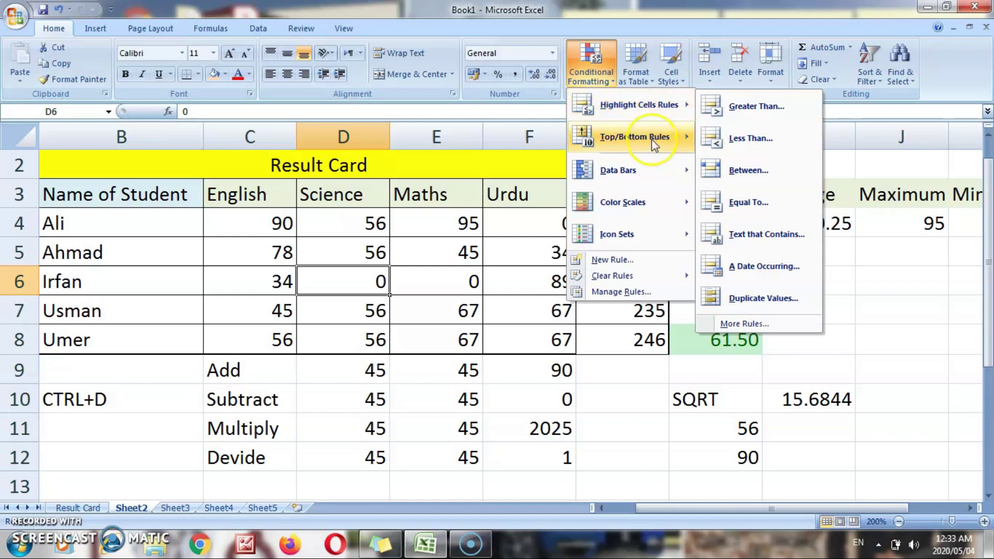
pyautogui.moveTo(650, 176)
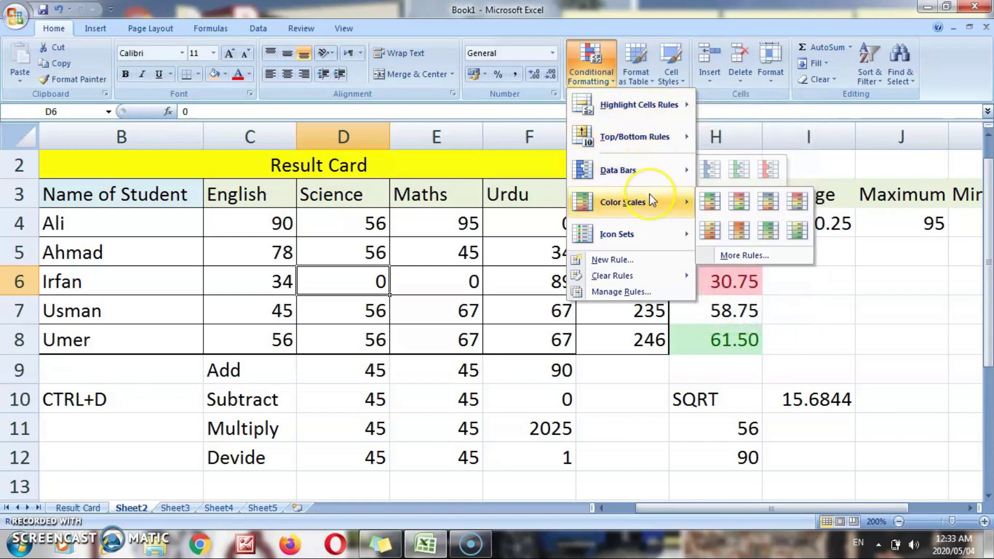
pyautogui.moveTo(635, 231)
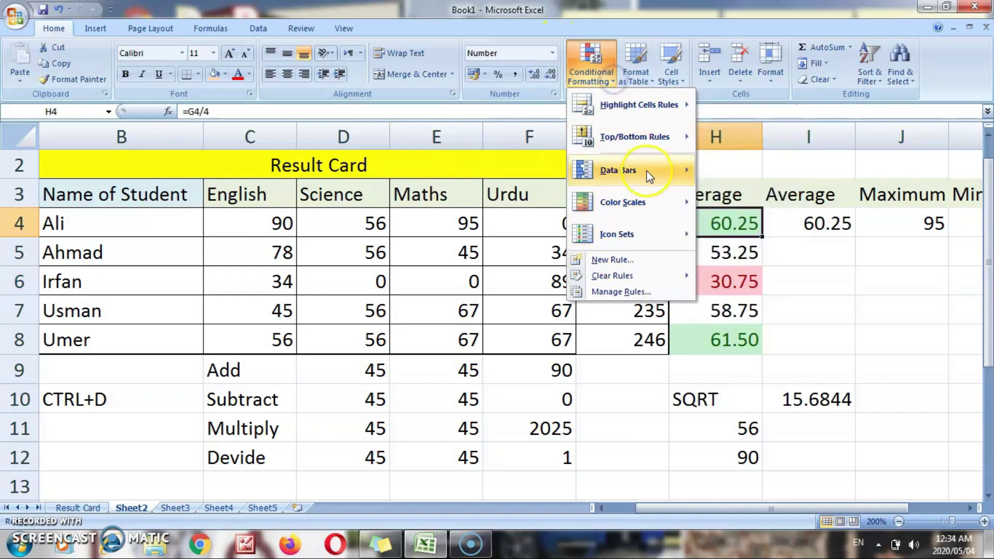
pyautogui.moveTo(647, 199)
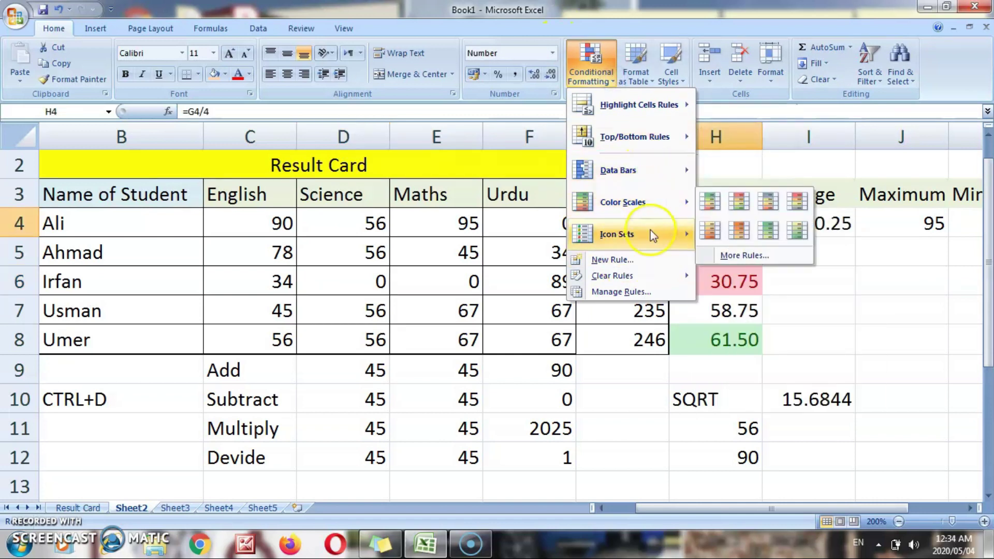
pyautogui.moveTo(653, 232)
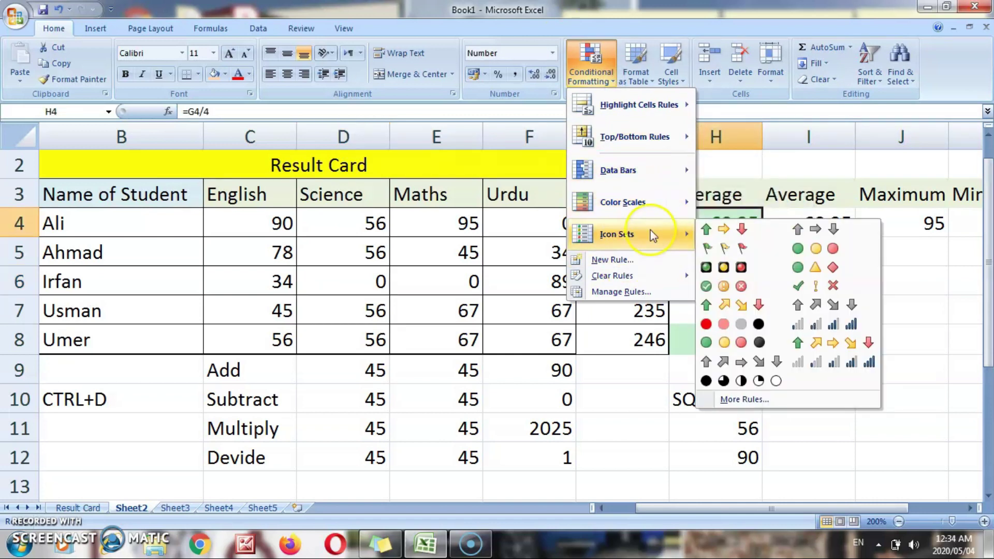
pyautogui.click(716, 230)
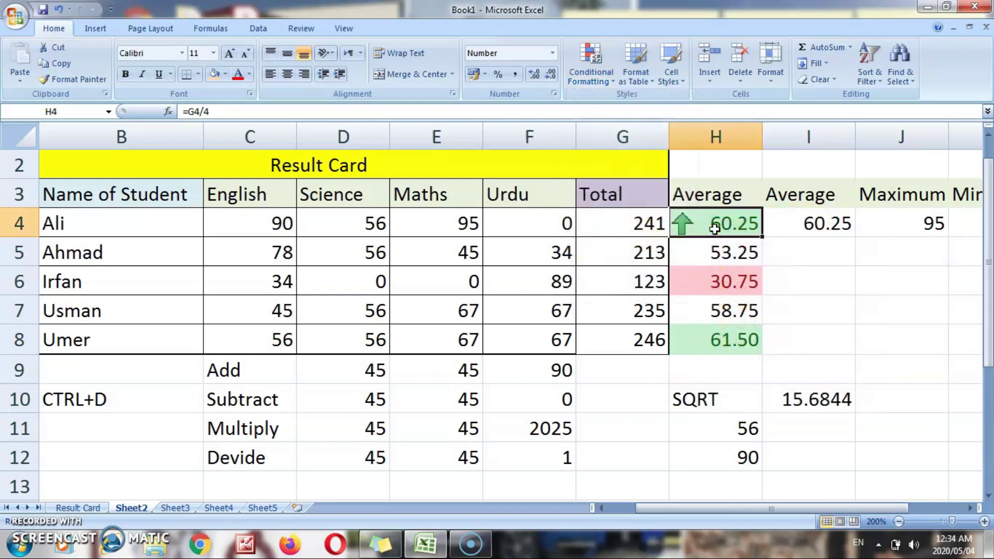
pyautogui.moveTo(762, 236); pyautogui.dragTo(765, 347)
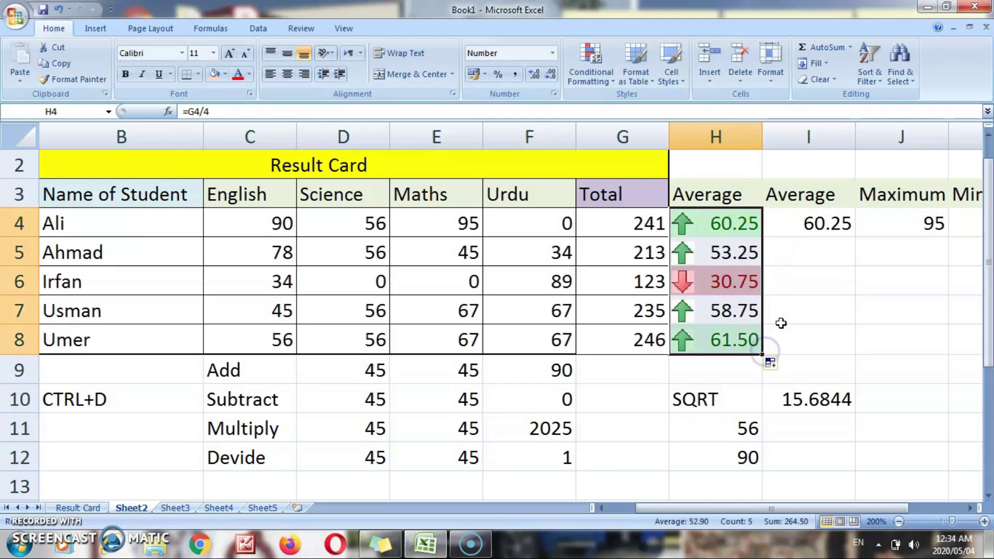
# - Step through the averages in H4:H8 to inspect their arrow icons
pyautogui.click(787, 308)
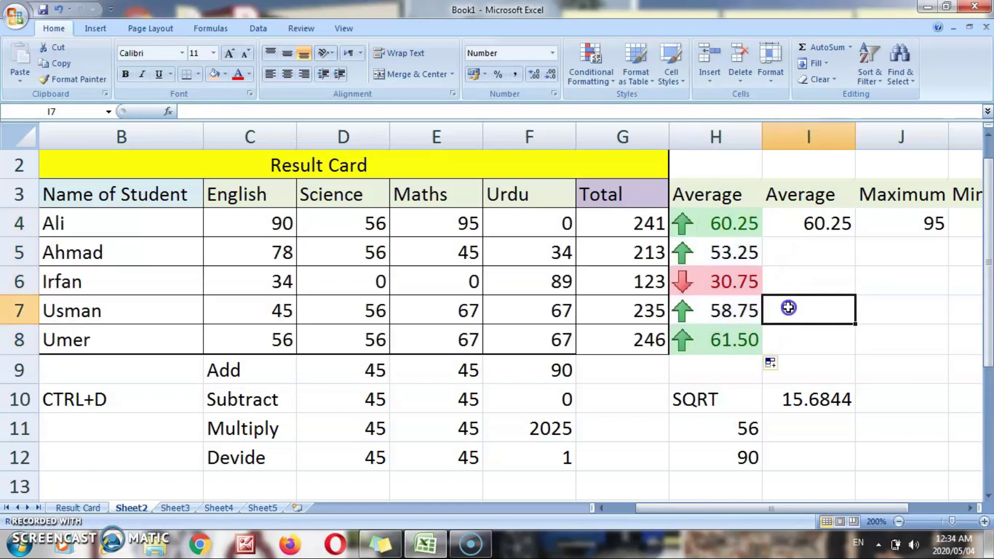
pyautogui.click(699, 230)
pyautogui.press('Down')
pyautogui.press('Down')
pyautogui.press('Down')
pyautogui.press('Down')
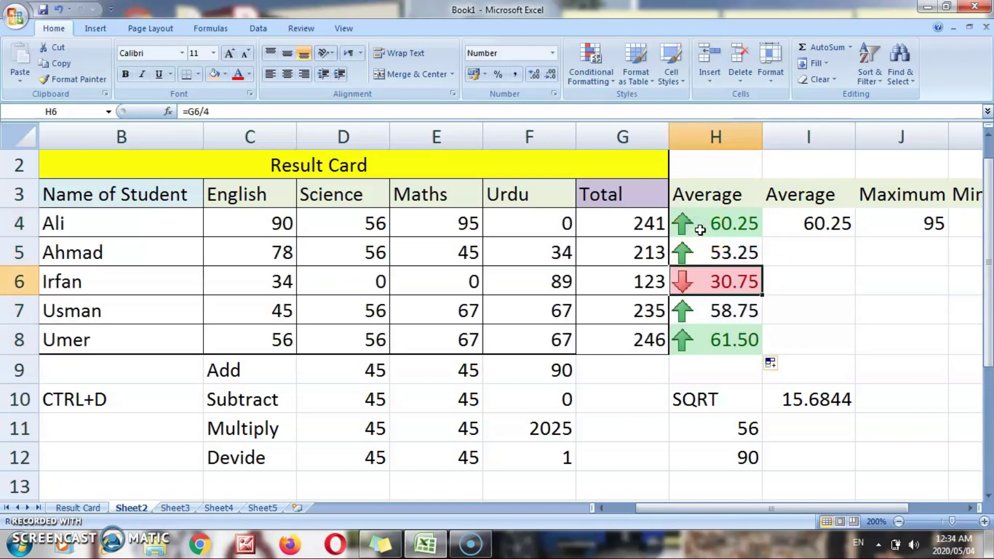
pyautogui.press('Up')
pyautogui.press('Up')
pyautogui.press('Up')
pyautogui.press('Down')
pyautogui.press('Up')
pyautogui.press('Up')
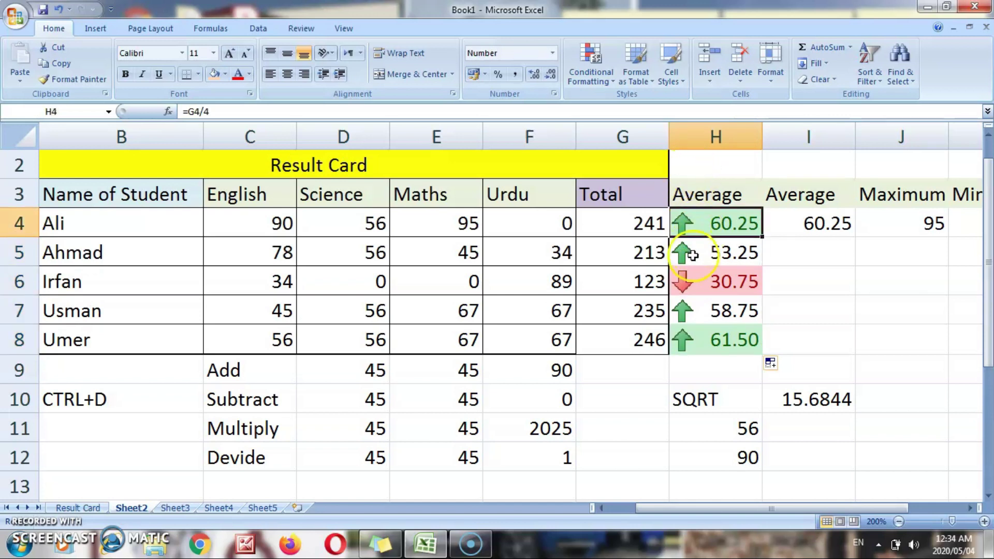
pyautogui.press('Down')
pyautogui.press('Down')
pyautogui.press('Down')
pyautogui.press('Down')
pyautogui.press('Down')
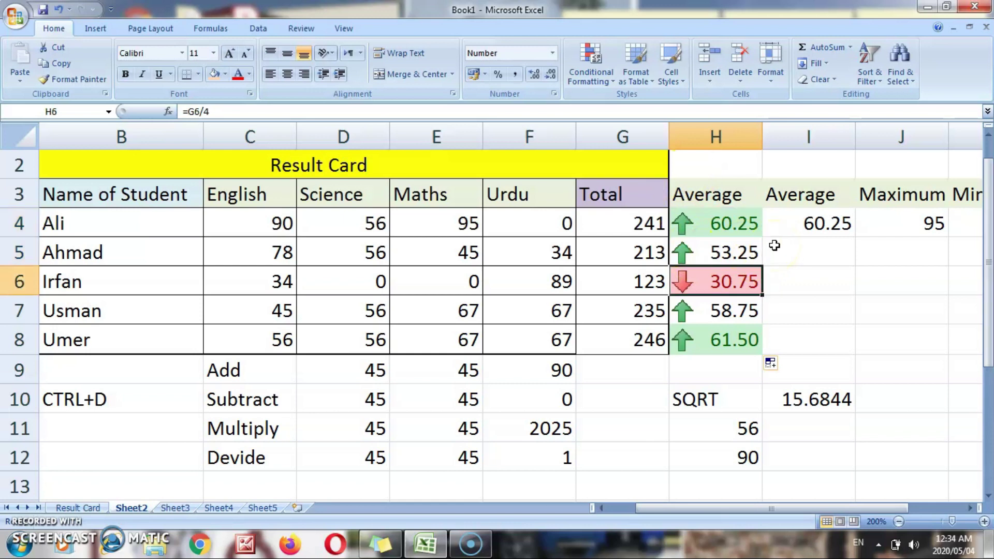
pyautogui.press('Up')
pyautogui.press('Up')
pyautogui.press('Up')
pyautogui.press('Up')
pyautogui.press('Up')
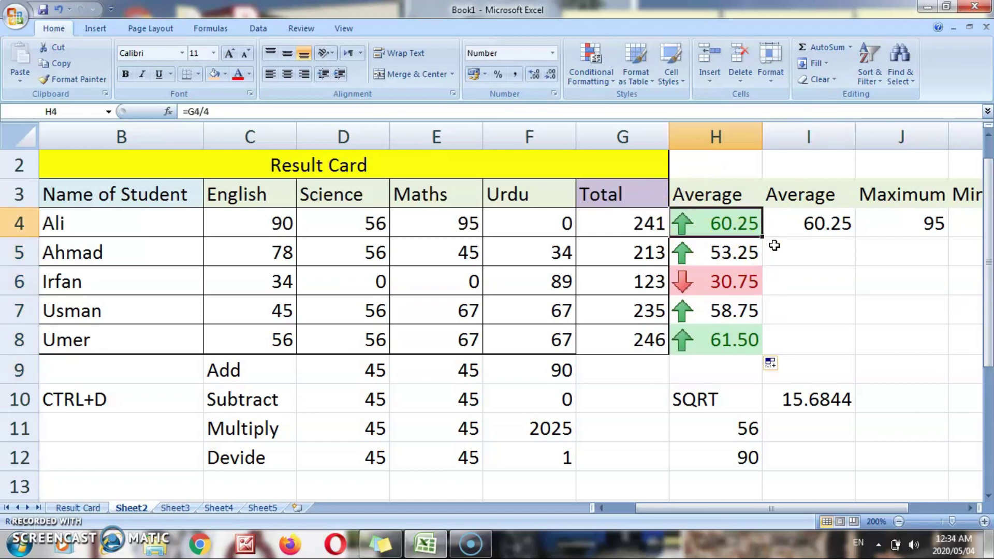
# - Apply the coloured arrows icon set to the averages, then check totals in G4:G8
pyautogui.click(611, 80)
pyautogui.moveTo(616, 234)
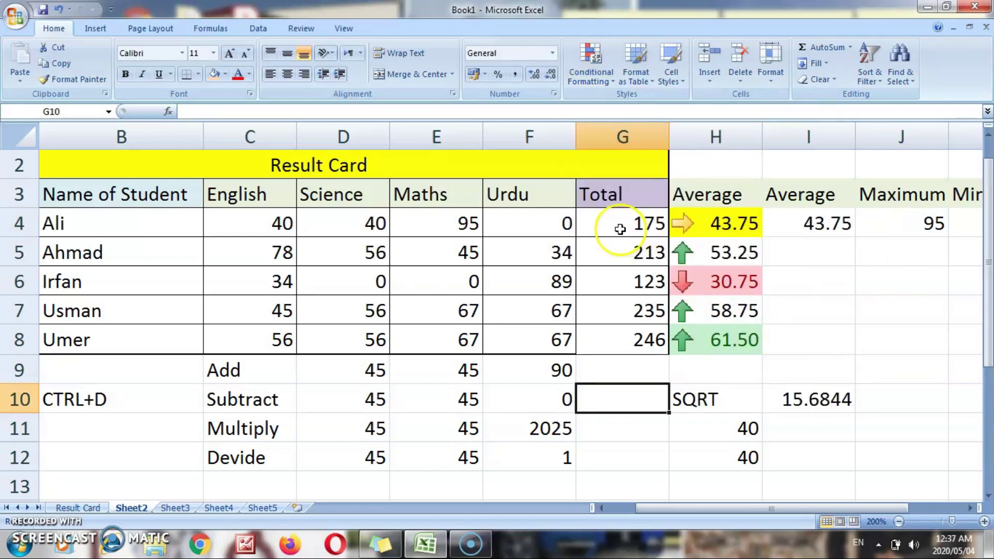
pyautogui.click(620, 228)
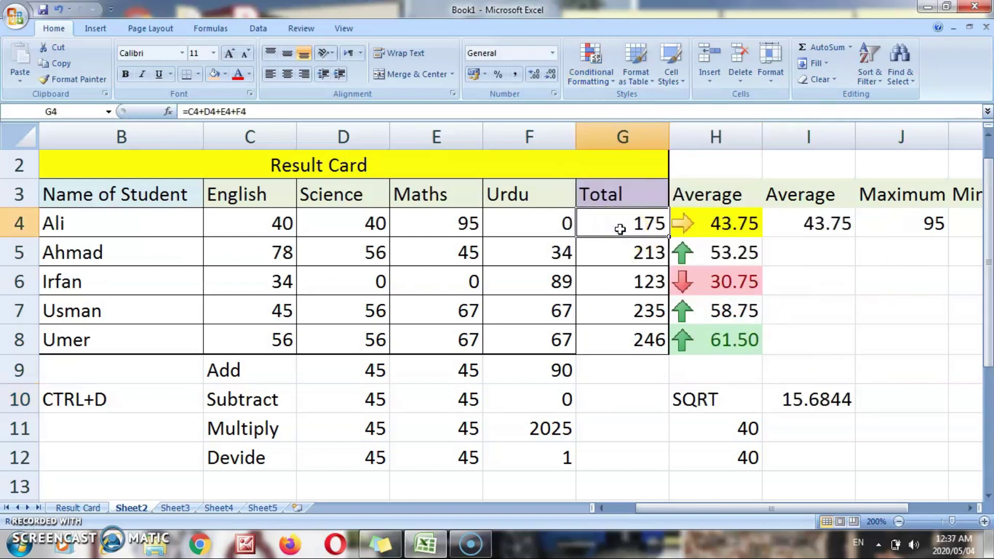
pyautogui.press('Down')
pyautogui.press('Down')
pyautogui.press('Down')
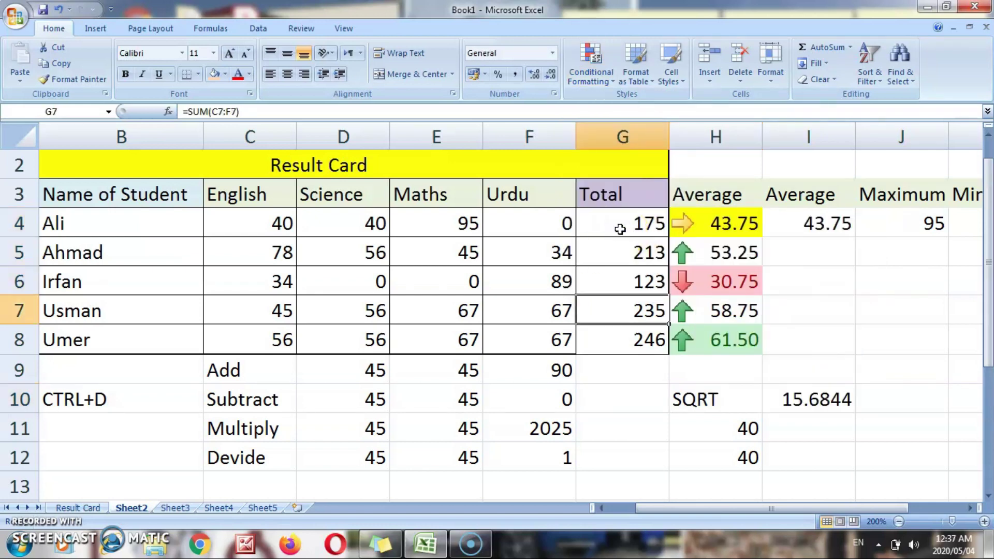
pyautogui.press('Down')
pyautogui.press('Up')
pyautogui.press('Up')
pyautogui.press('Up')
pyautogui.press('Up')
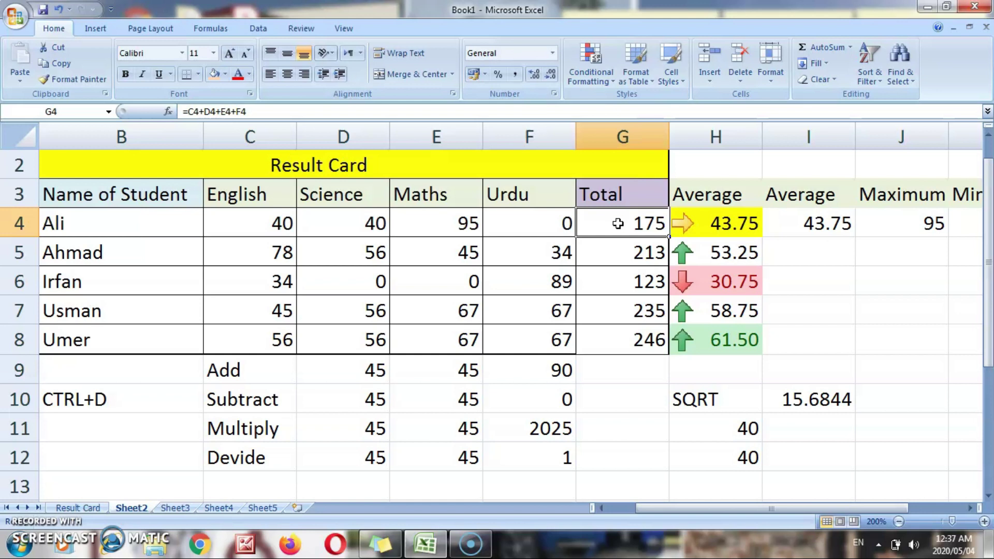
pyautogui.rightClick(618, 223)
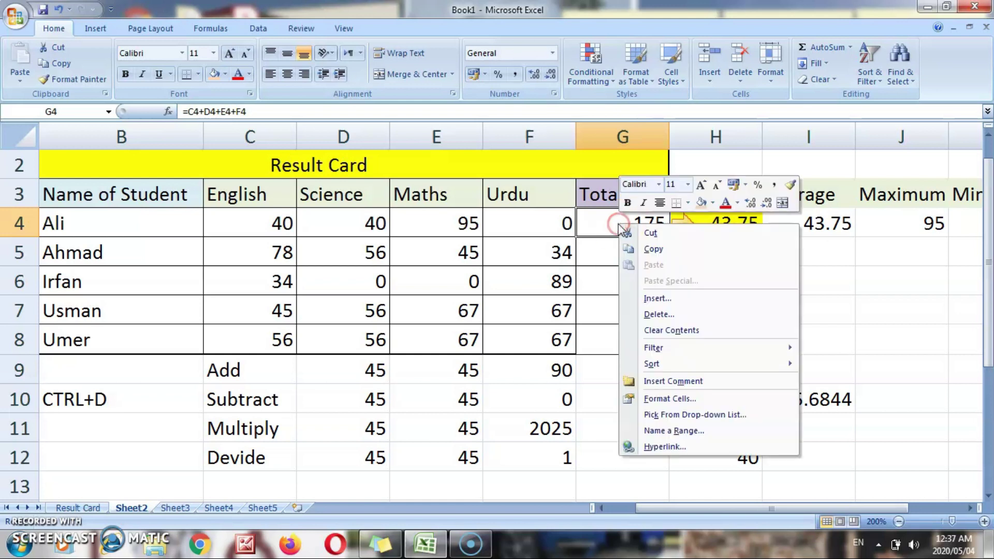
pyautogui.click(651, 402)
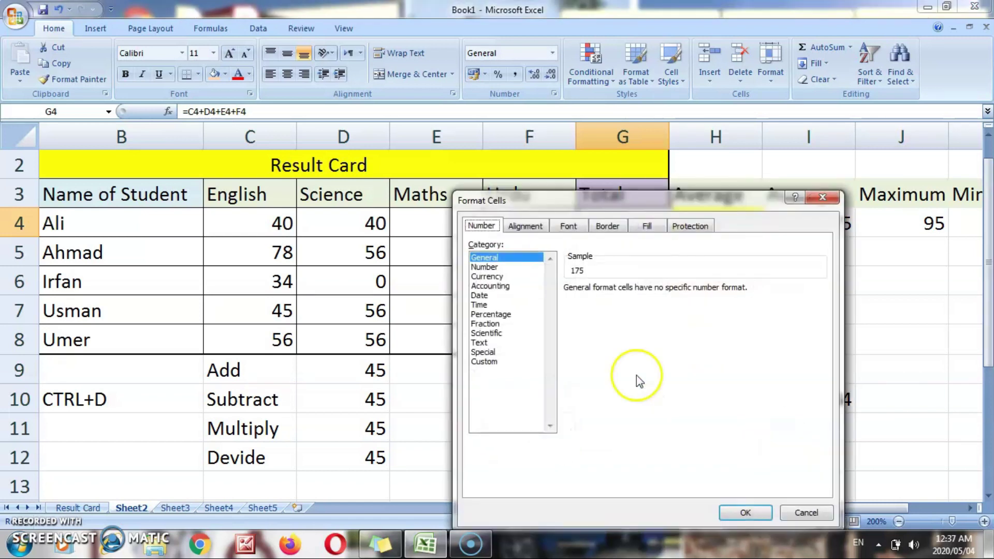
pyautogui.moveTo(631, 197); pyautogui.dragTo(547, 114)
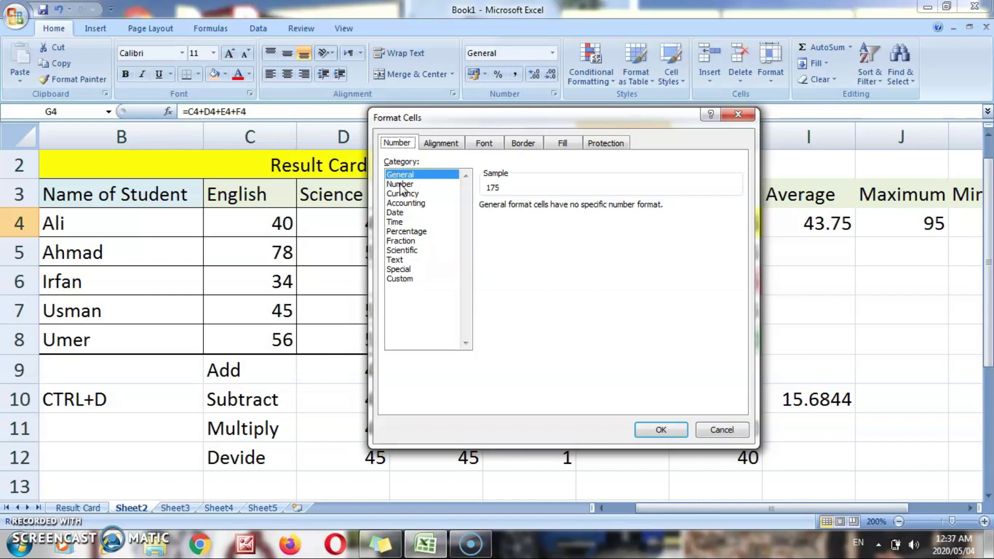
pyautogui.click(401, 185)
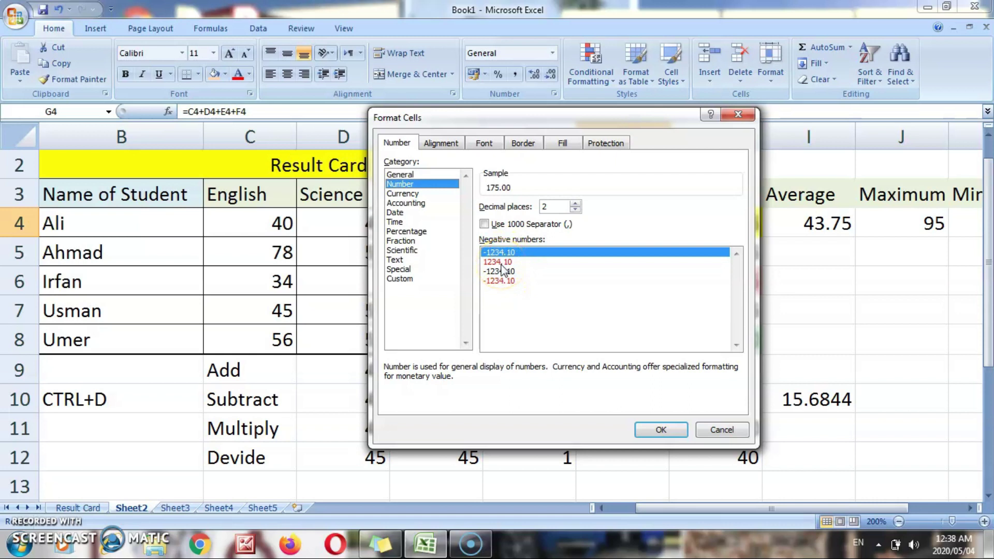
pyautogui.click(402, 194)
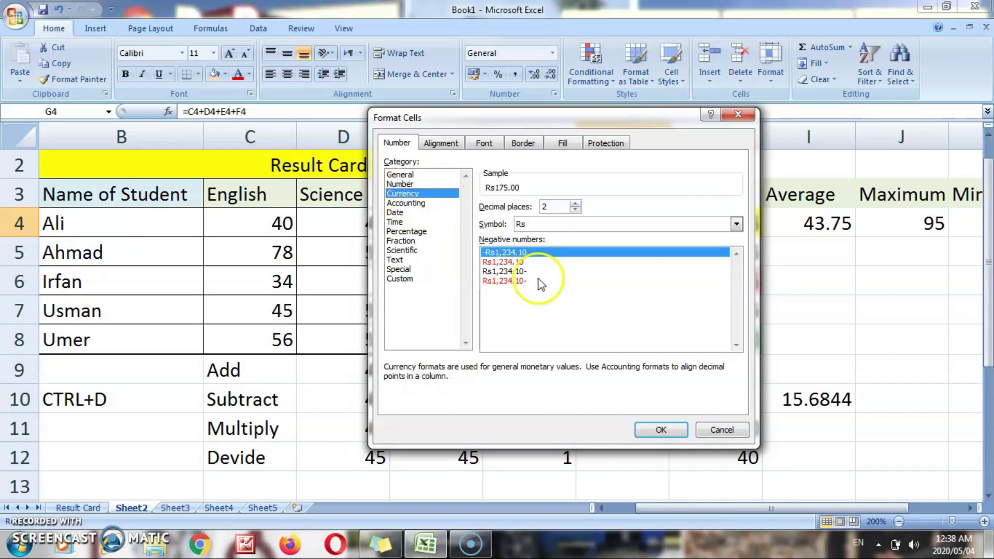
pyautogui.click(572, 225)
pyautogui.click(736, 283)
pyautogui.click(736, 285)
pyautogui.click(736, 284)
pyautogui.click(736, 284)
pyautogui.click(736, 284)
pyautogui.click(736, 284)
pyautogui.click(580, 316)
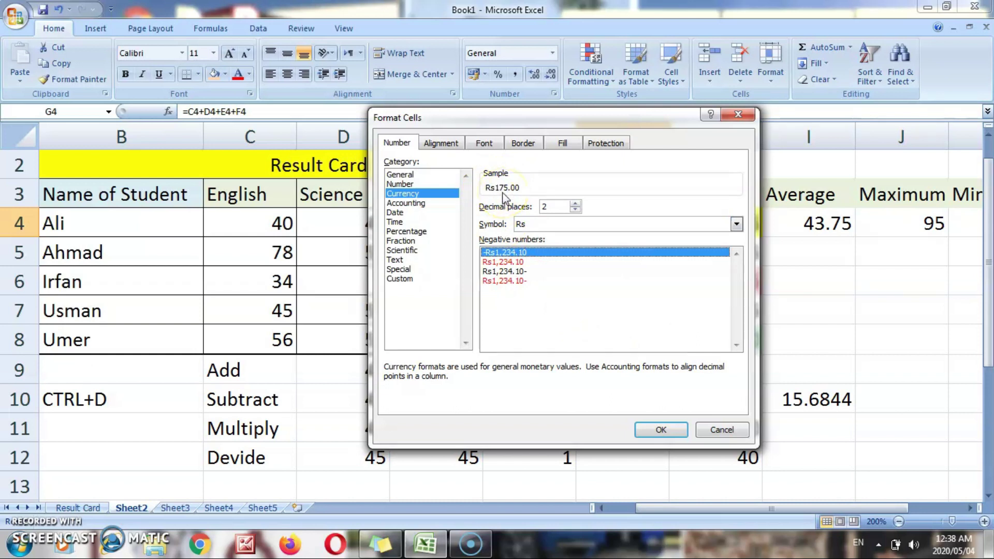
pyautogui.click(660, 431)
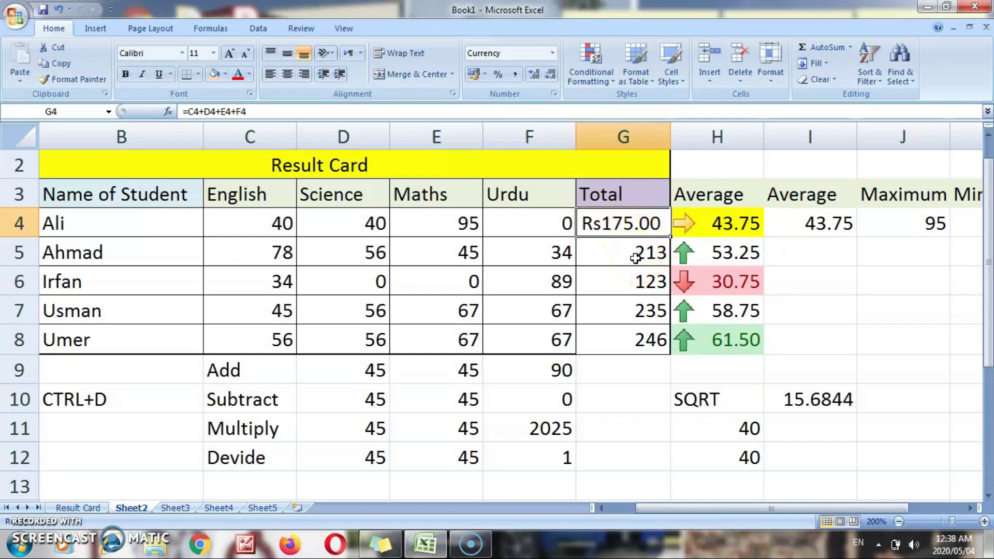
pyautogui.hotkey('ctrl', 'z')
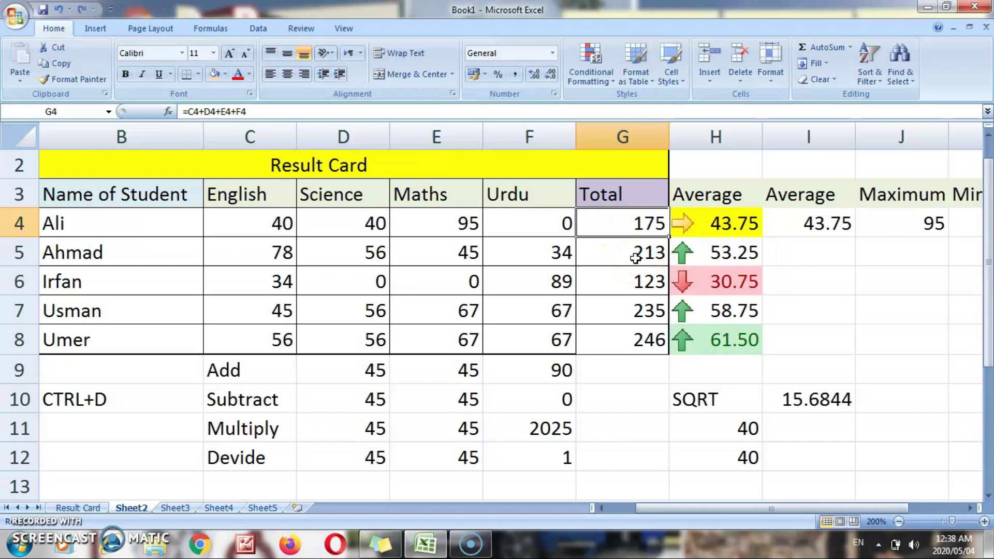
pyautogui.rightClick(624, 224)
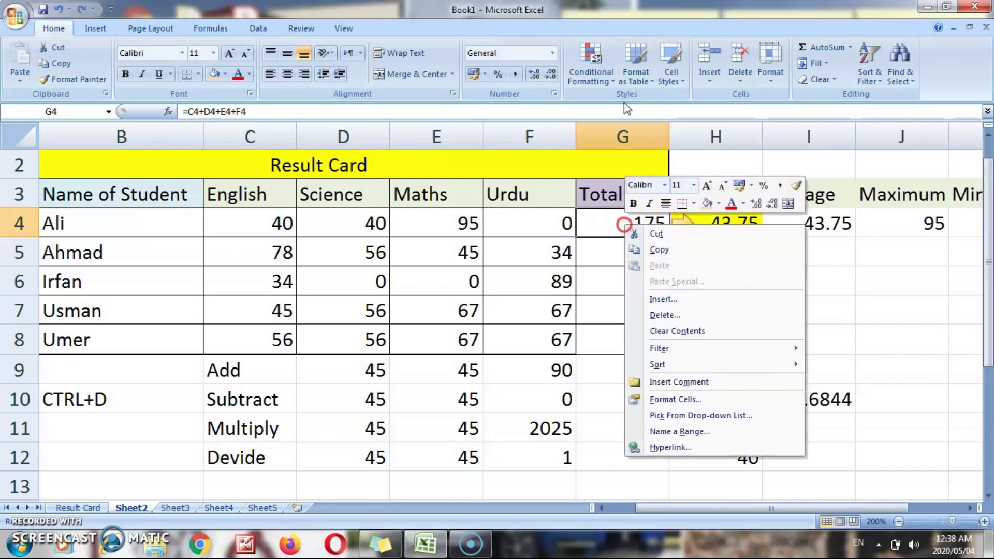
pyautogui.click(656, 399)
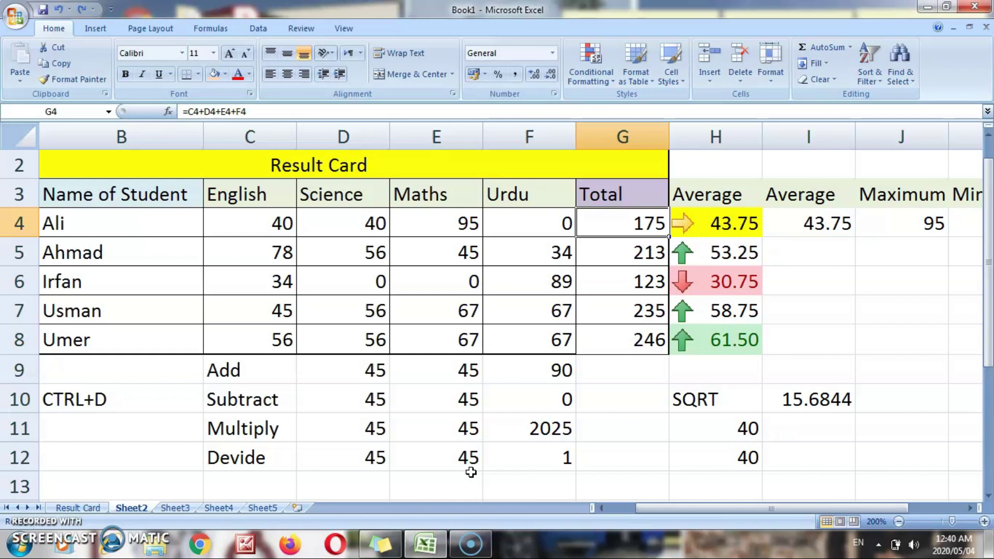
pyautogui.hotkey('ctrl', '1')
pyautogui.click(496, 276)
pyautogui.click(498, 286)
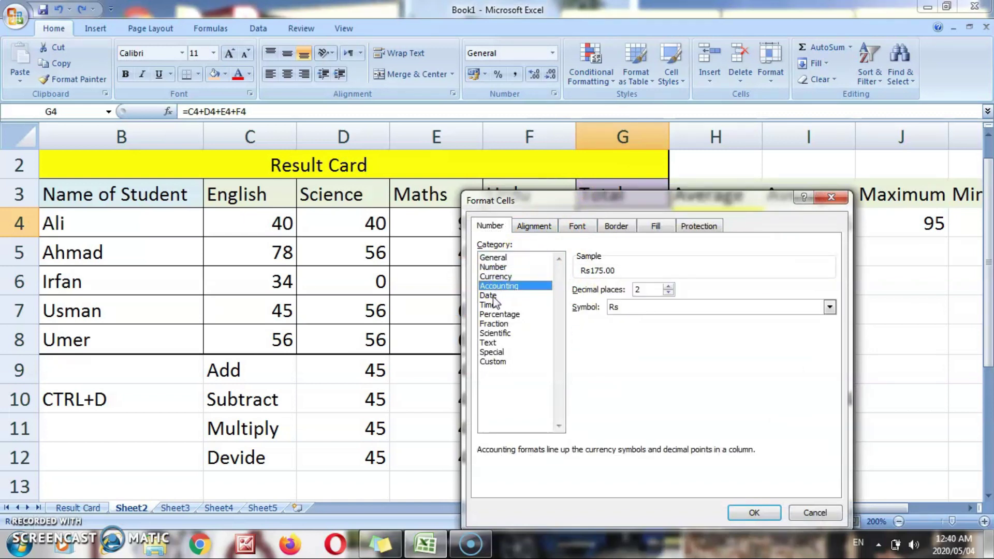
pyautogui.click(491, 296)
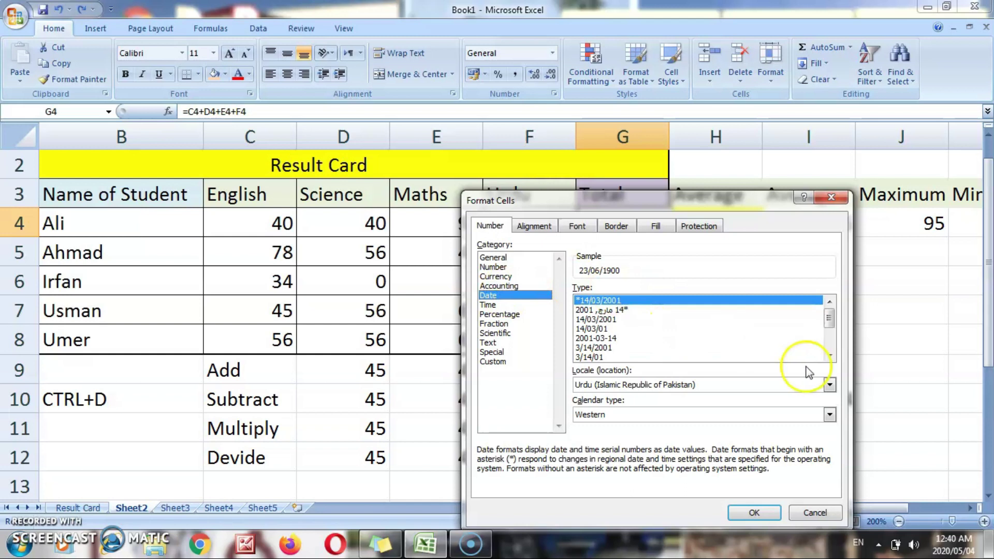
pyautogui.click(829, 356)
pyautogui.click(829, 356)
pyautogui.click(829, 357)
pyautogui.click(829, 356)
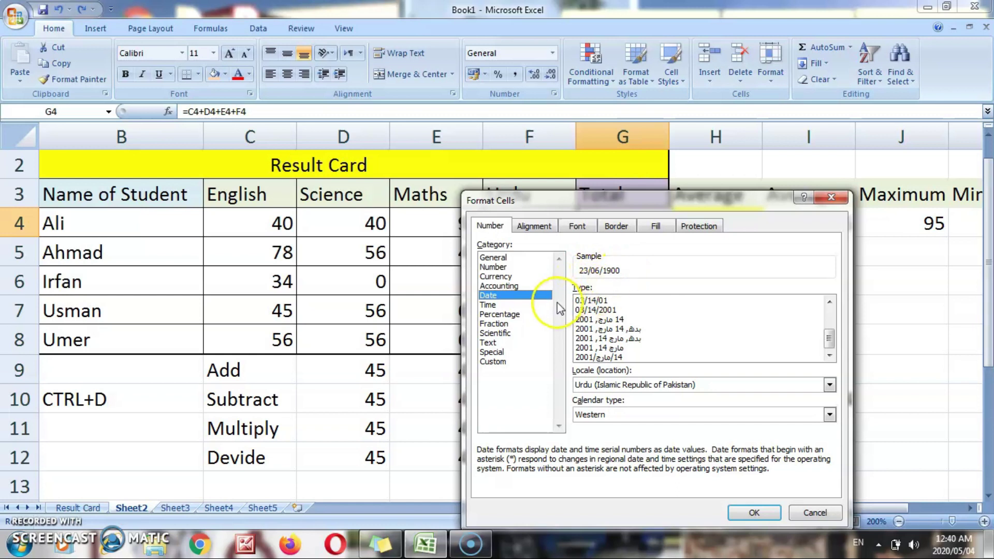
pyautogui.click(489, 305)
pyautogui.click(496, 314)
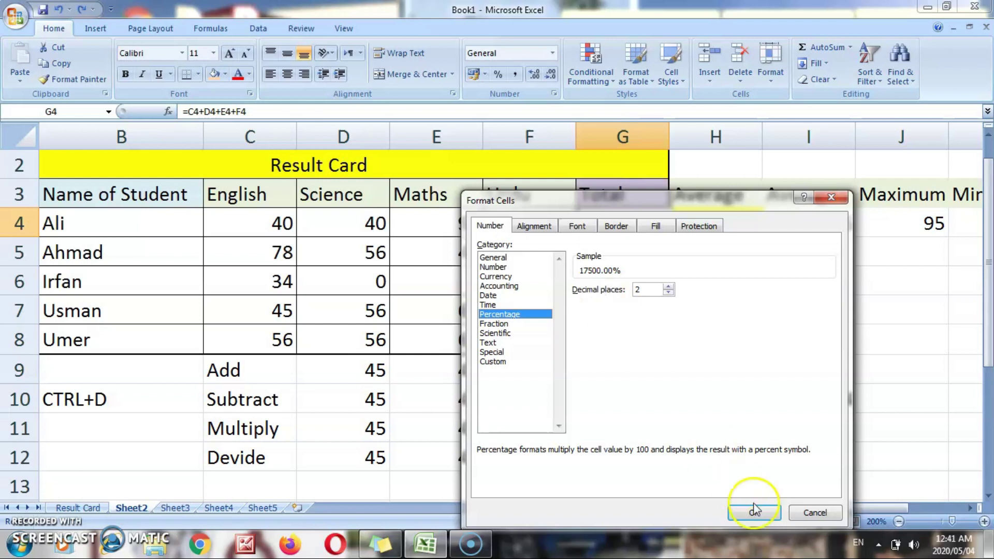
pyautogui.moveTo(668, 210); pyautogui.dragTo(371, 135)
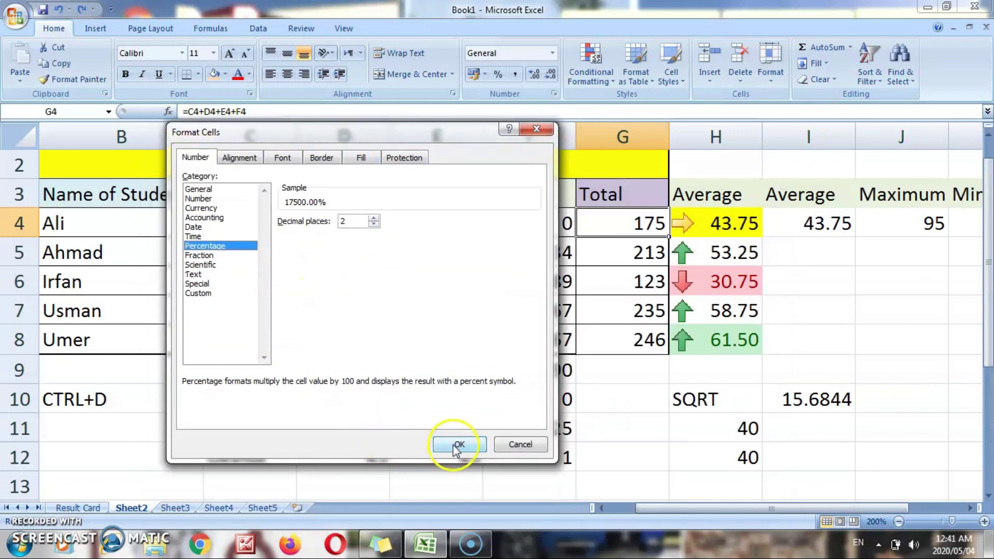
pyautogui.click(456, 444)
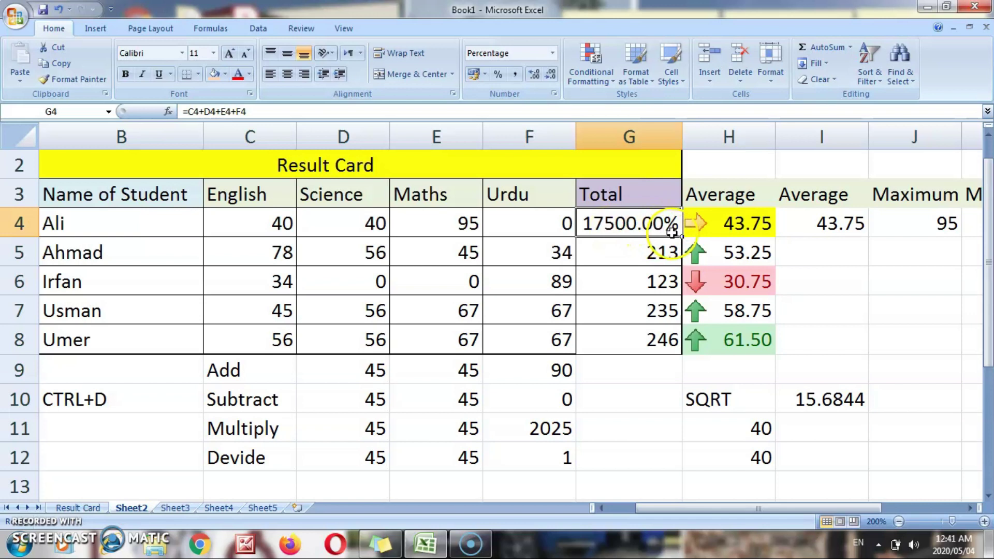
pyautogui.hotkey('ctrl', 'z')
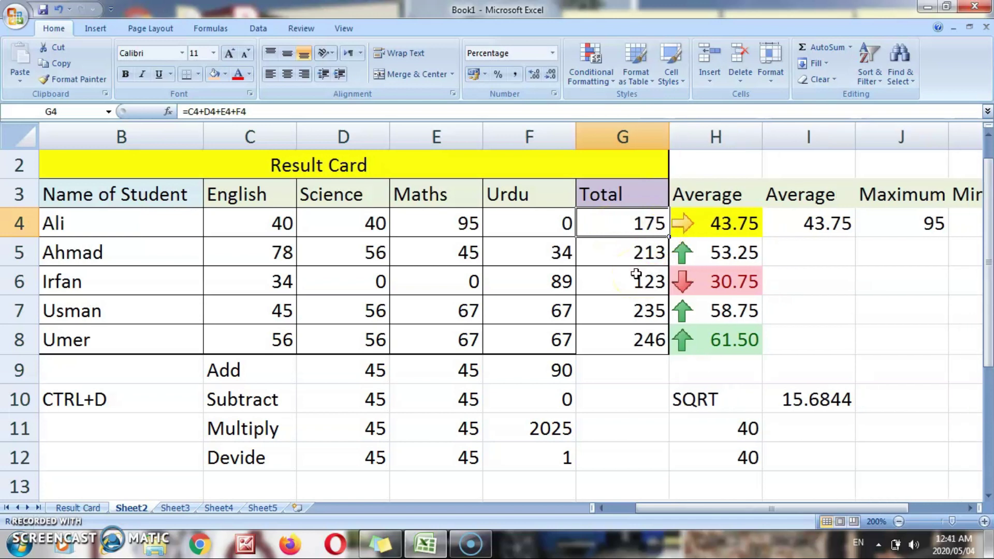
pyautogui.rightClick(625, 228)
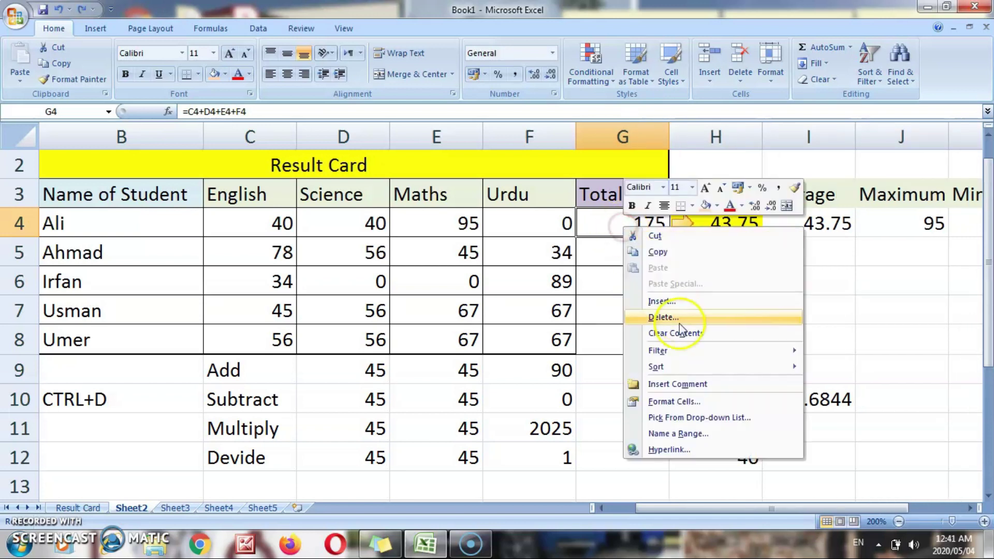
pyautogui.click(656, 401)
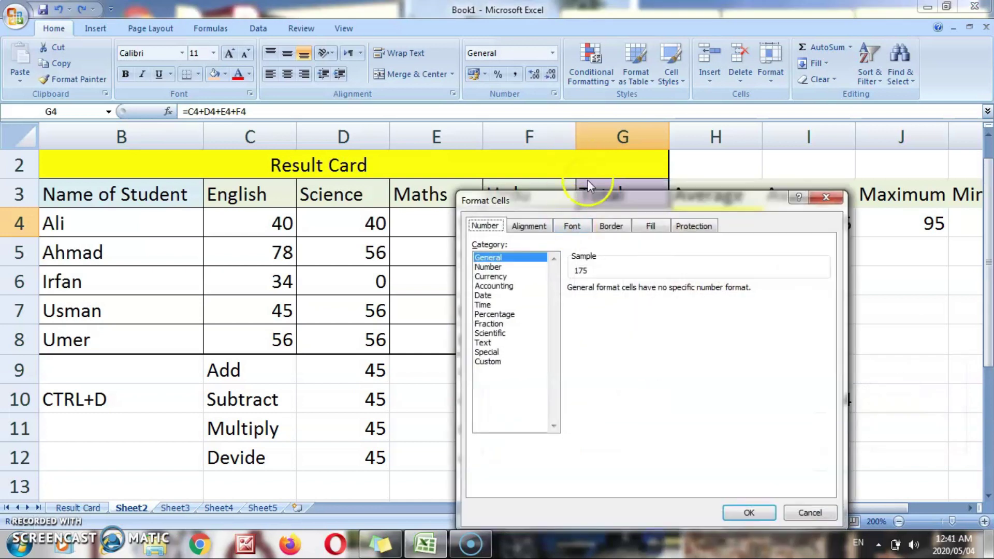
pyautogui.moveTo(592, 201); pyautogui.dragTo(281, 106)
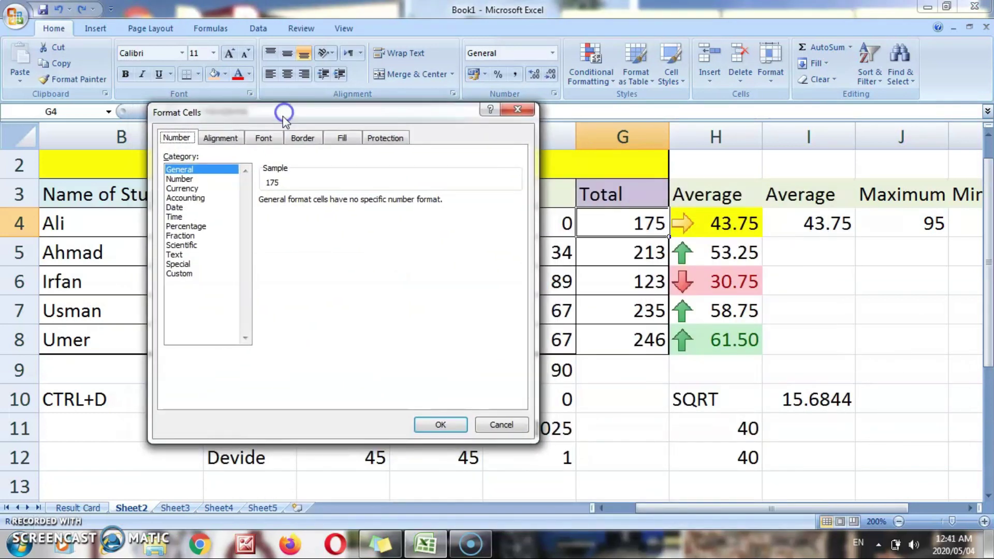
pyautogui.click(186, 236)
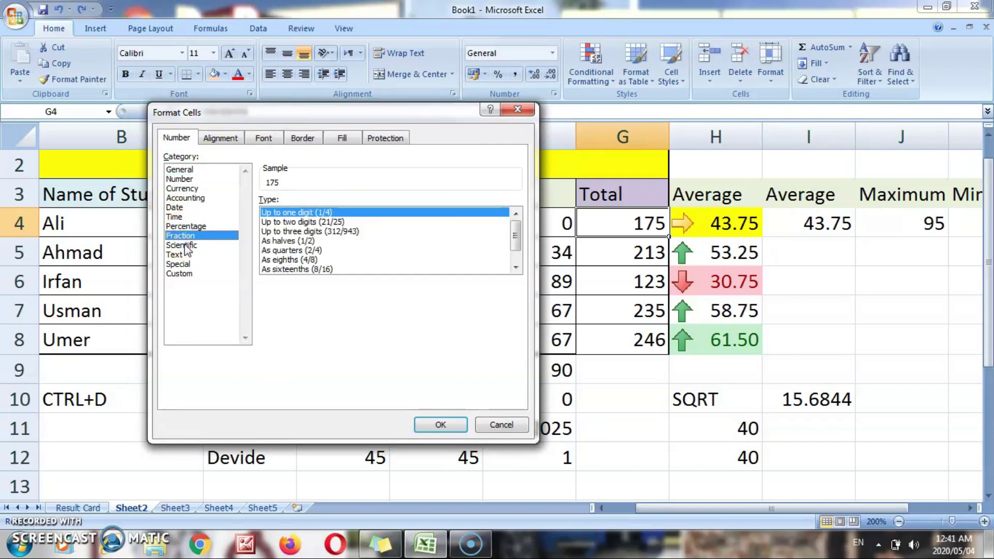
pyautogui.click(186, 245)
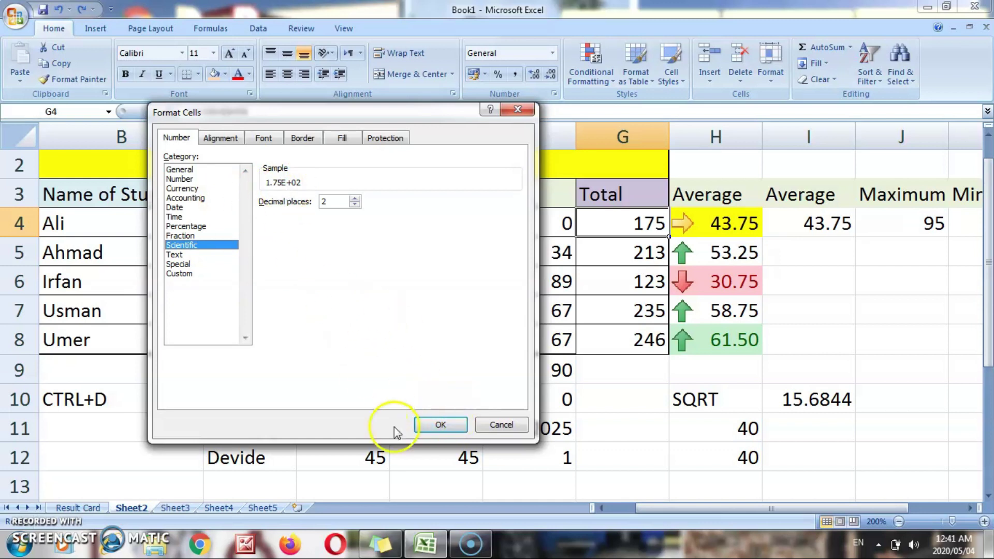
pyautogui.click(505, 423)
pyautogui.moveTo(688, 510); pyautogui.dragTo(741, 500)
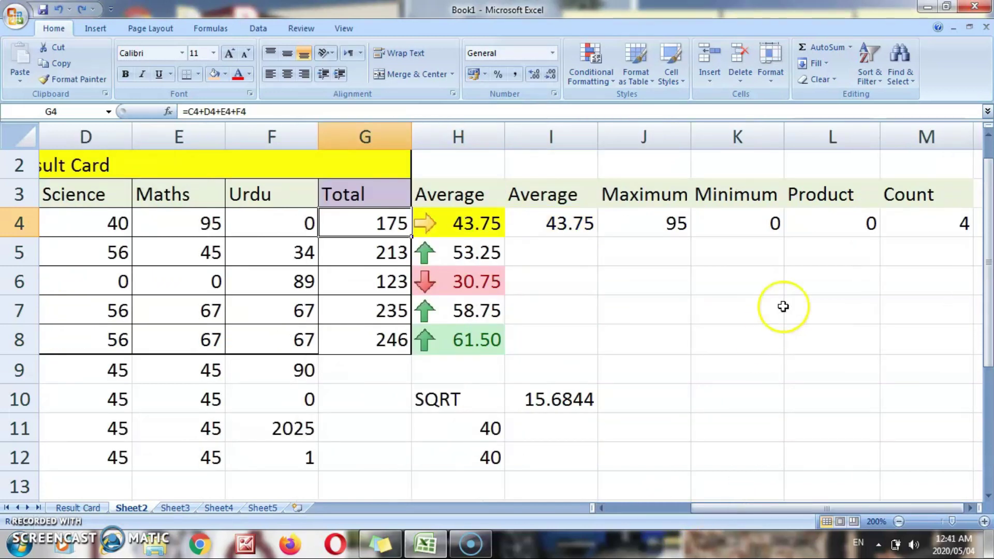
# - Change the Urdu mark in F4 to 98
pyautogui.click(291, 225)
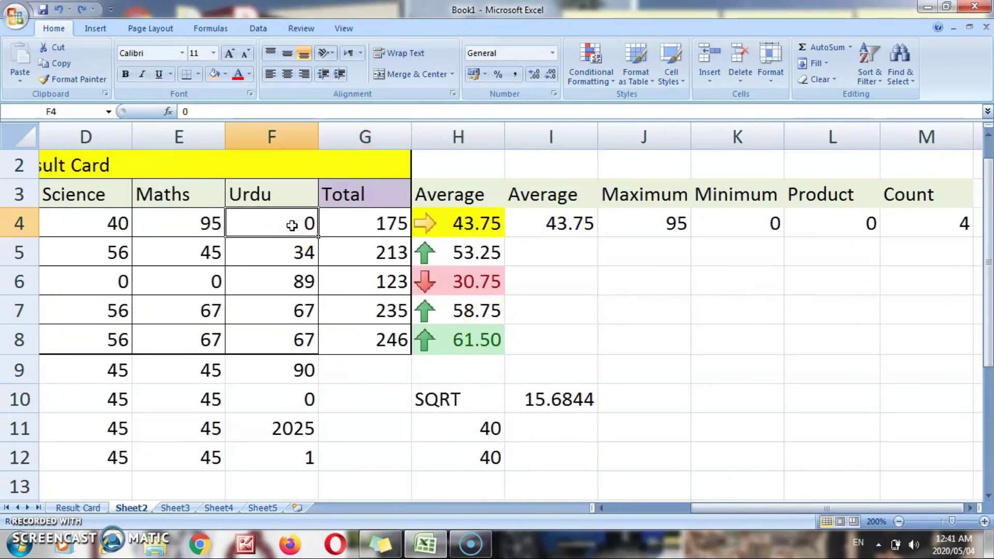
pyautogui.write('98')
pyautogui.press('Return')
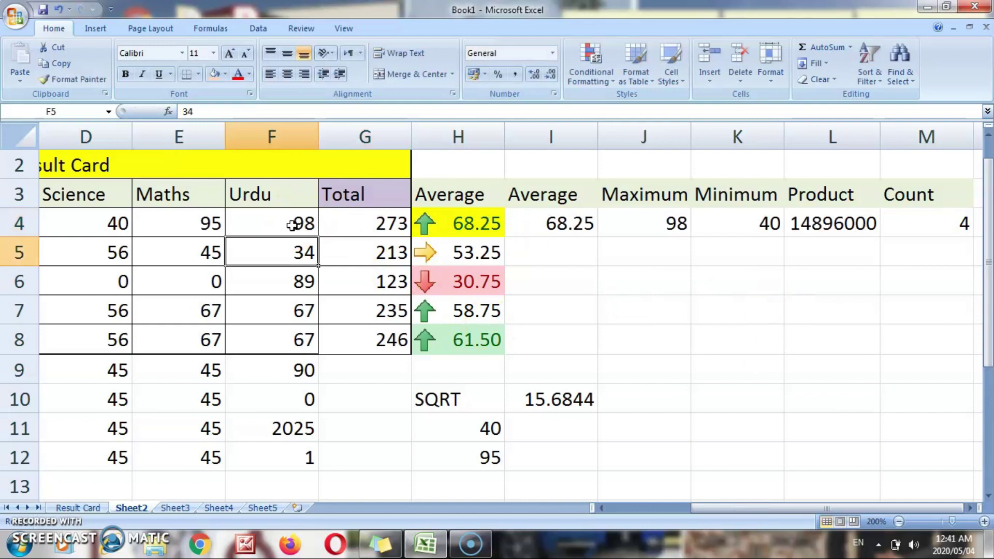
# - Widen column L so the Product result 14896000 displays in full
pyautogui.click(813, 222)
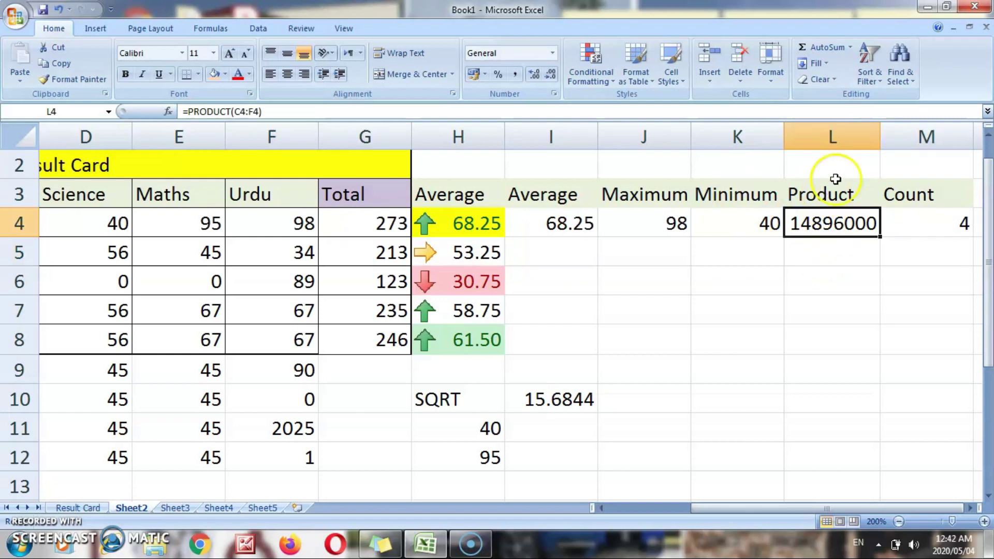
pyautogui.moveTo(880, 137); pyautogui.dragTo(851, 138)
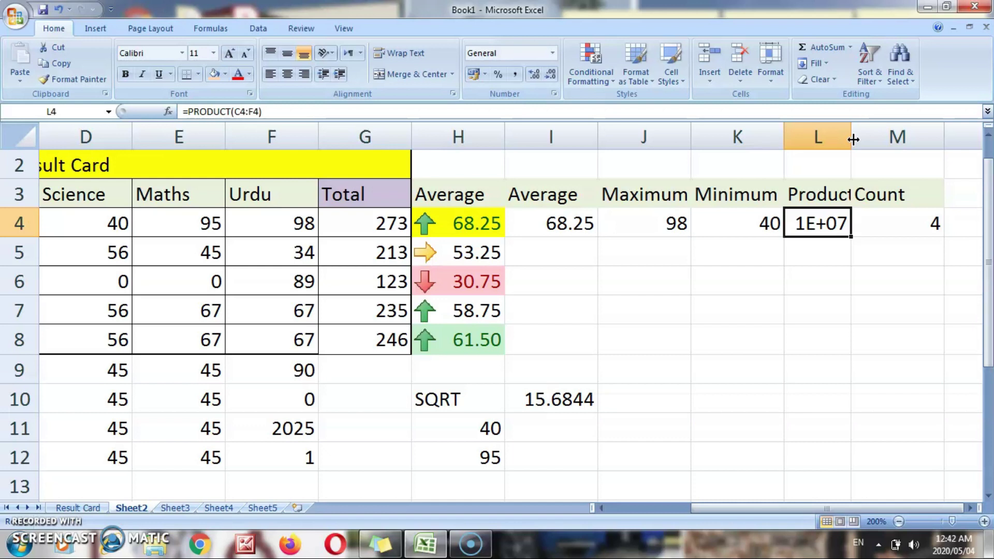
pyautogui.moveTo(852, 136); pyautogui.dragTo(887, 137)
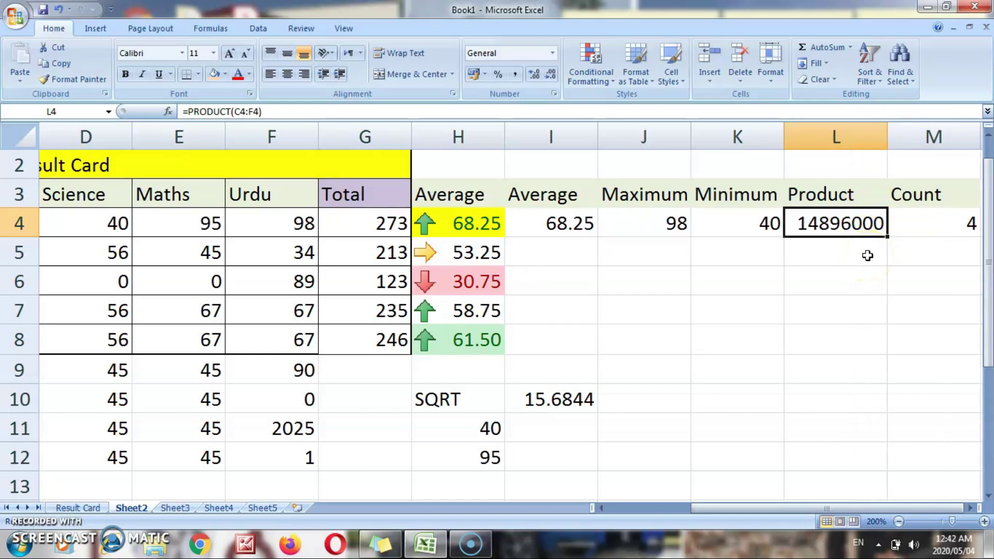
pyautogui.press('Left')
pyautogui.press('Left')
pyautogui.press('Left')
pyautogui.press('Left')
pyautogui.press('Left')
pyautogui.press('Left')
pyautogui.press('Left')
pyautogui.press('Left')
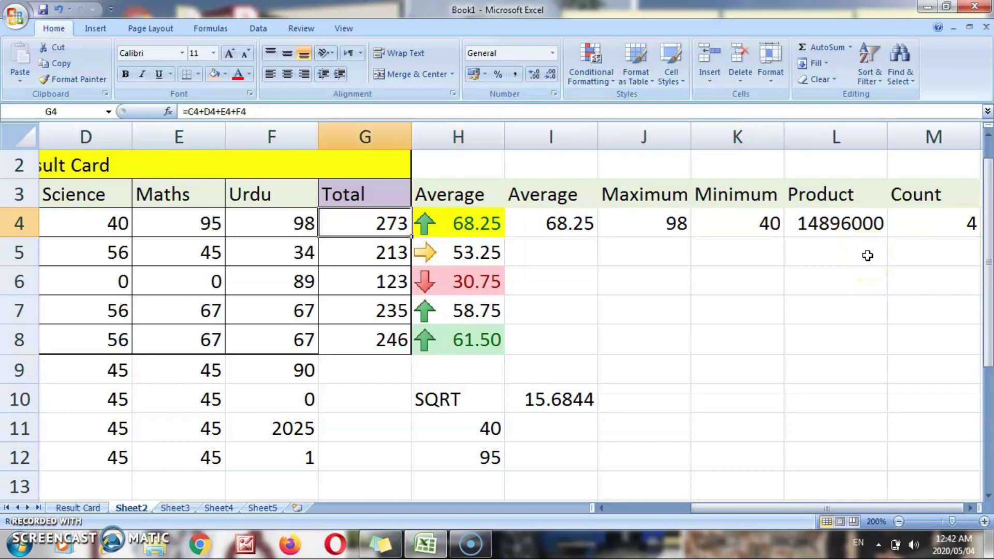
pyautogui.press('Right')
pyautogui.press('Right')
pyautogui.press('Right')
pyautogui.rightClick(393, 227)
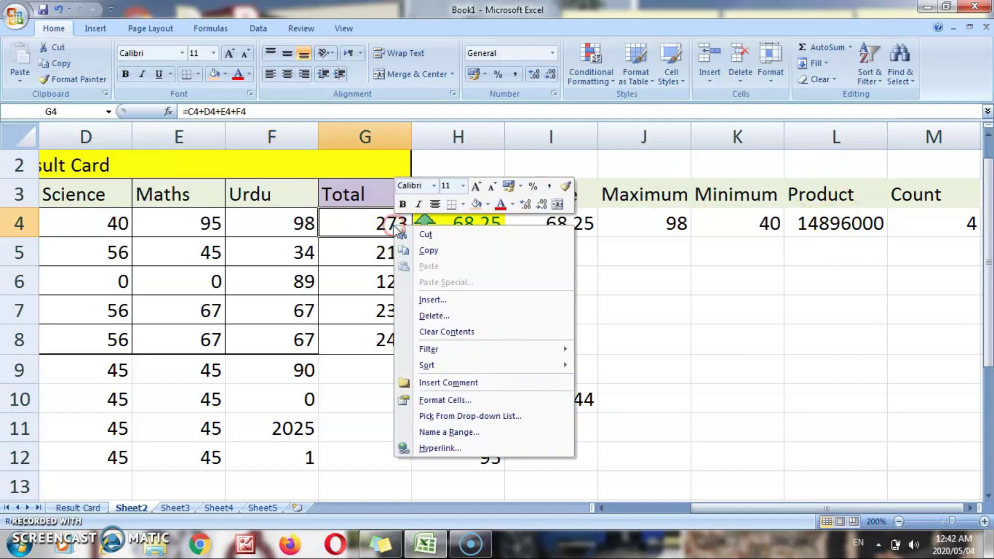
# - Bring up Format Cells for G4 and go to the Custom number category
pyautogui.click(437, 399)
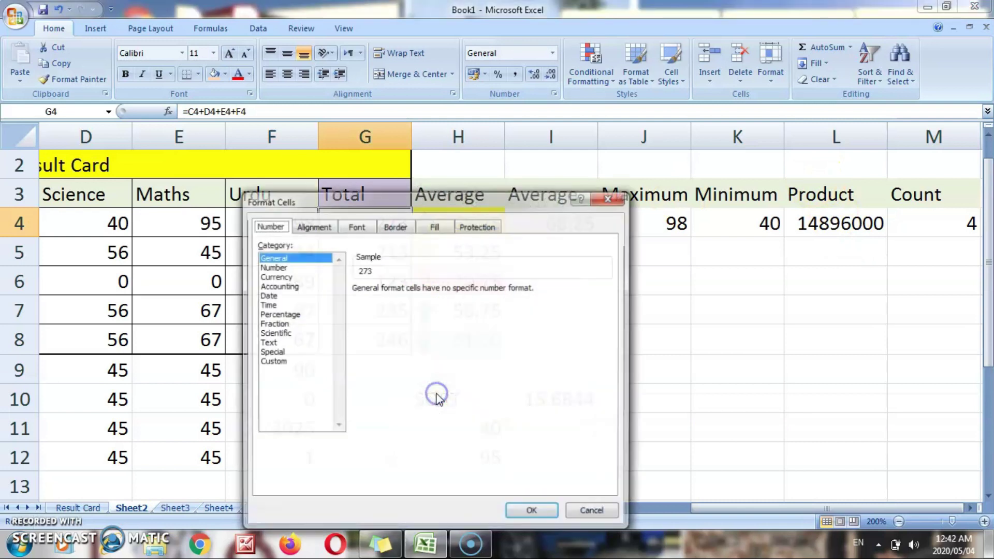
pyautogui.moveTo(505, 205); pyautogui.dragTo(784, 66)
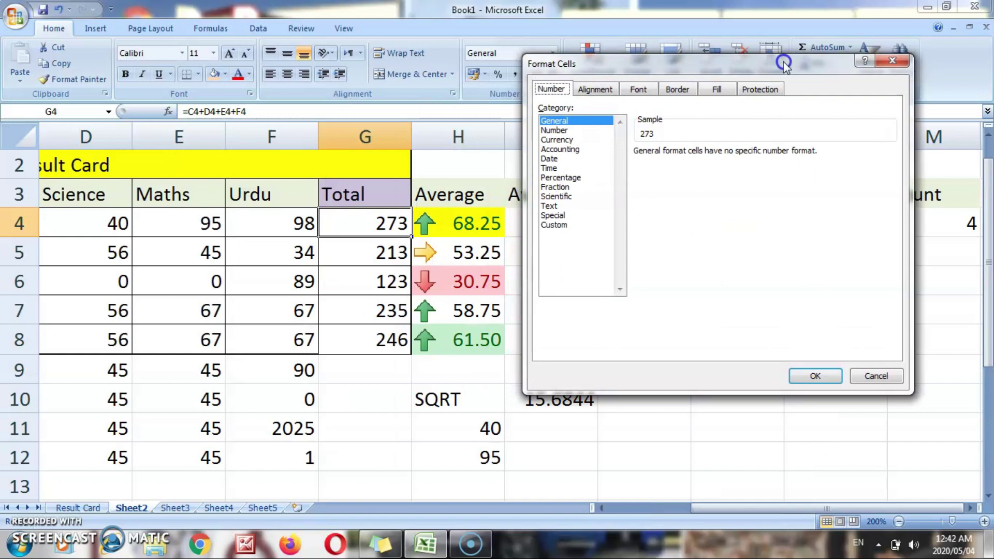
pyautogui.click(553, 216)
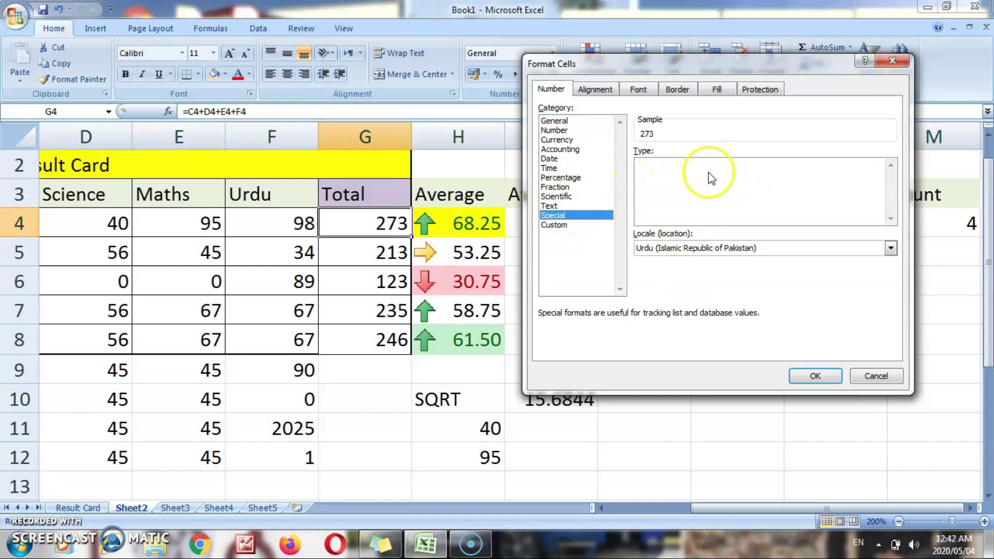
pyautogui.click(557, 225)
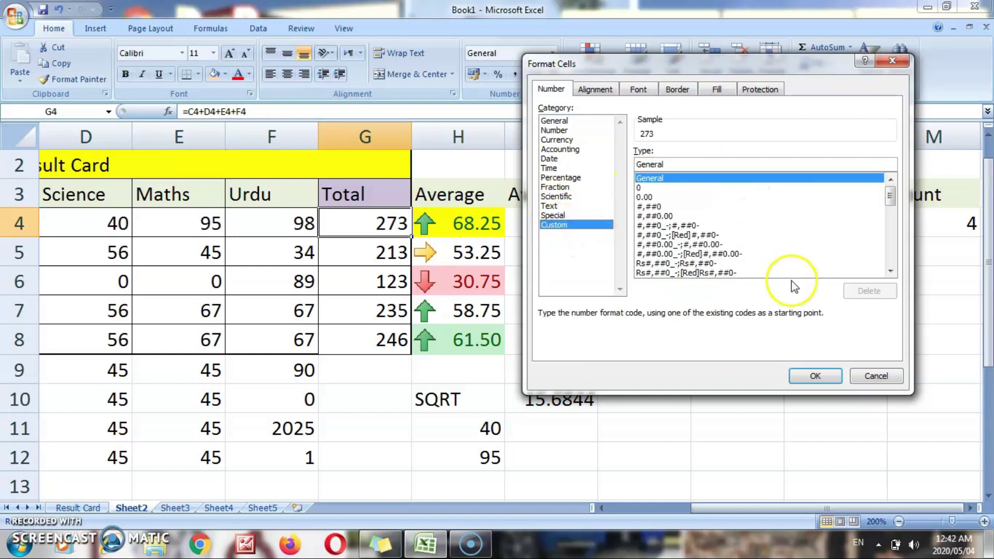
# - Pick the dd/mm/yyyy custom code and shorten it to dd/mm/yy, then view alignment
pyautogui.click(890, 270)
pyautogui.click(890, 271)
pyautogui.click(890, 270)
pyautogui.click(890, 271)
pyautogui.click(890, 271)
pyautogui.click(890, 271)
pyautogui.moveTo(893, 233)
pyautogui.mouseDown()
pyautogui.moveTo(896, 262)
pyautogui.moveTo(890, 226)
pyautogui.mouseUp()
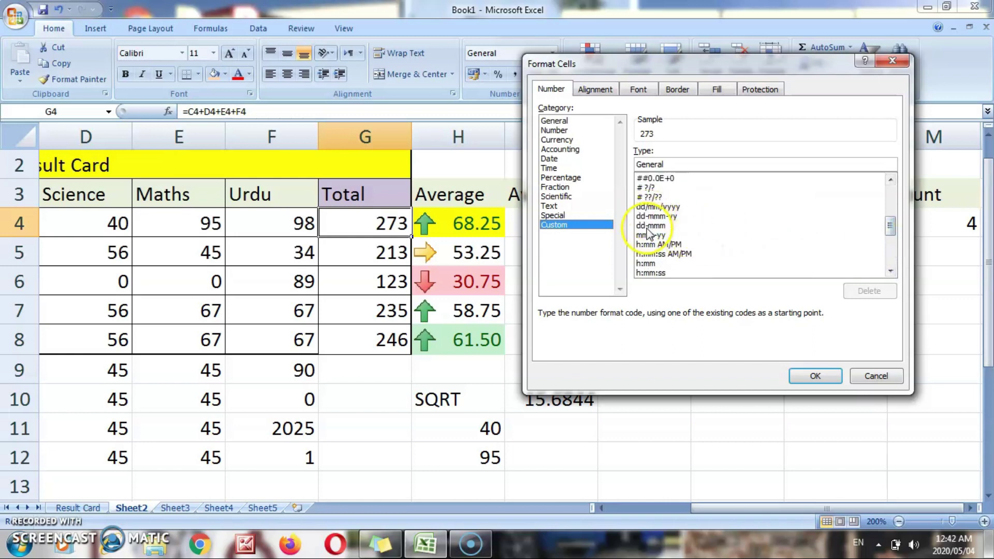
pyautogui.click(656, 207)
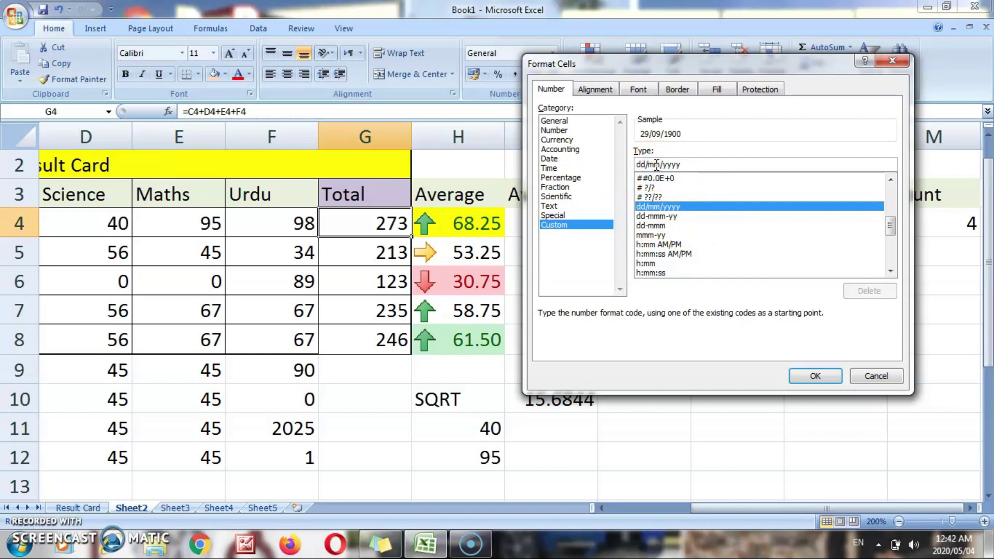
pyautogui.click(678, 164)
pyautogui.press('BackSpace')
pyautogui.press('BackSpace')
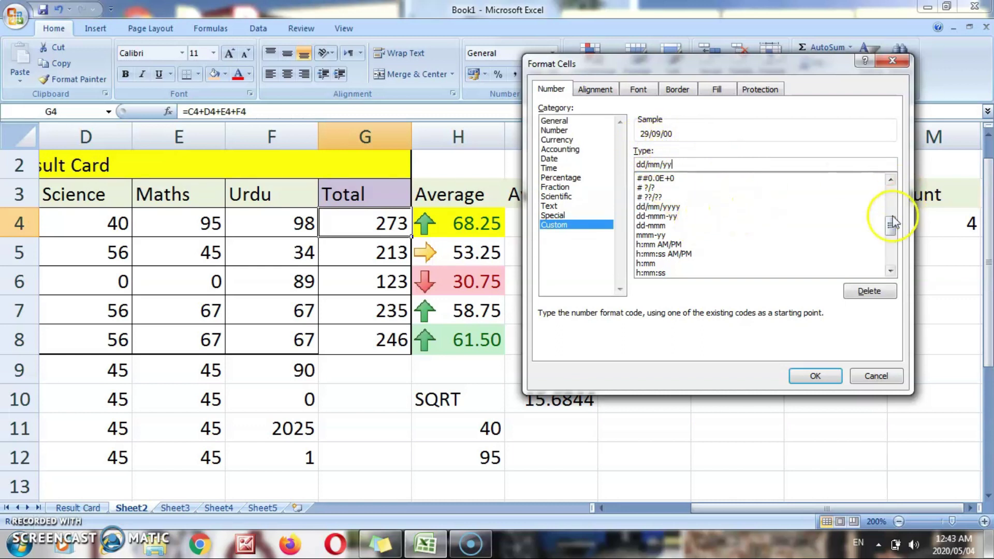
pyautogui.moveTo(890, 224); pyautogui.dragTo(891, 192)
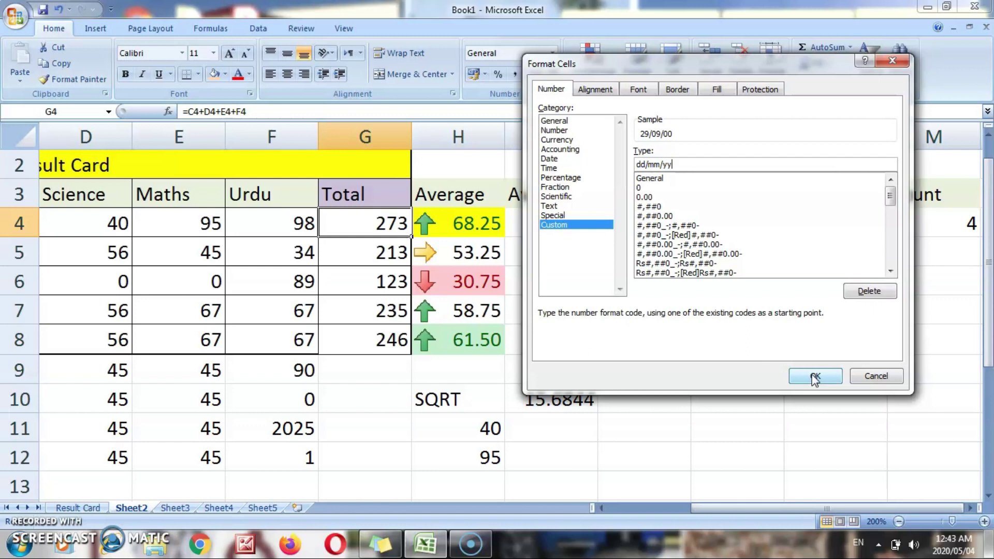
pyautogui.click(595, 88)
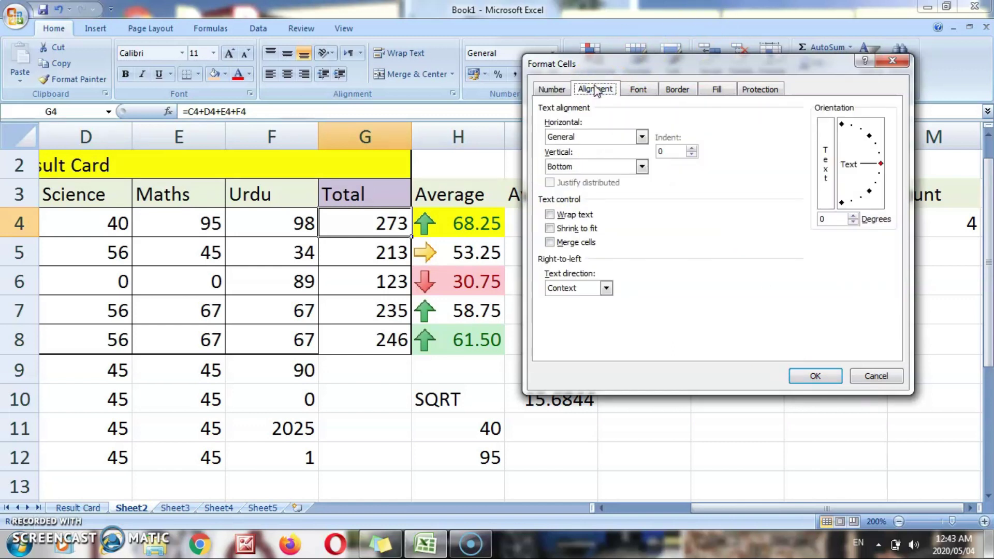
# - Set the text orientation to -89 degrees, then browse the Font, Border, Fill and Protection options
pyautogui.moveTo(675, 62); pyautogui.dragTo(594, 96)
pyautogui.moveTo(801, 212)
pyautogui.mouseDown()
pyautogui.moveTo(760, 243)
pyautogui.moveTo(797, 194)
pyautogui.moveTo(765, 155)
pyautogui.moveTo(803, 177)
pyautogui.moveTo(796, 223)
pyautogui.moveTo(802, 201)
pyautogui.mouseUp()
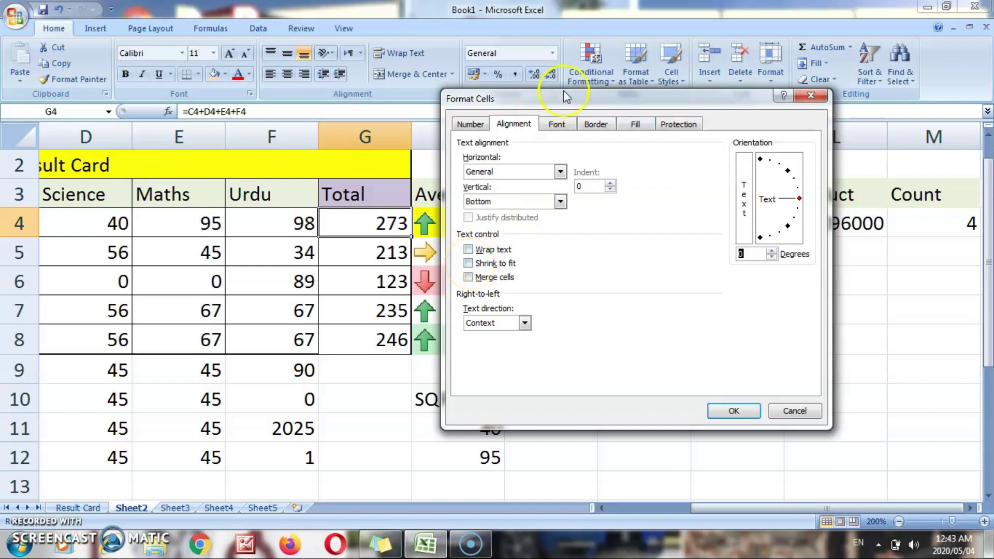
pyautogui.click(557, 124)
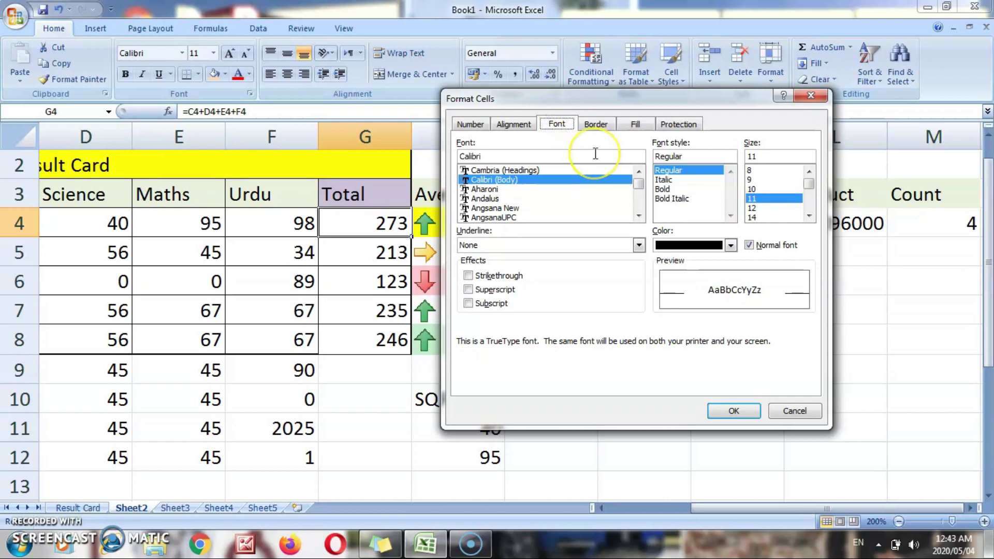
pyautogui.click(595, 124)
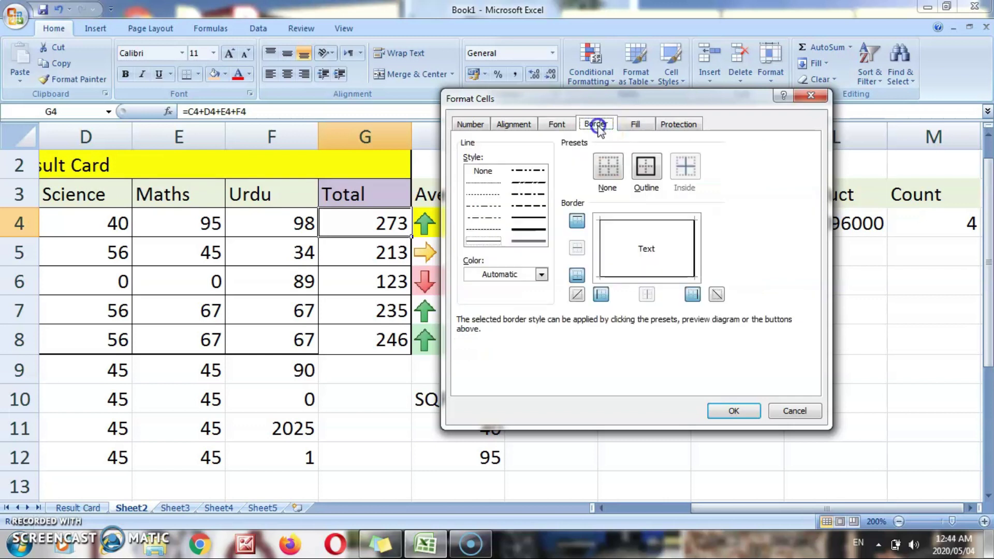
pyautogui.click(637, 132)
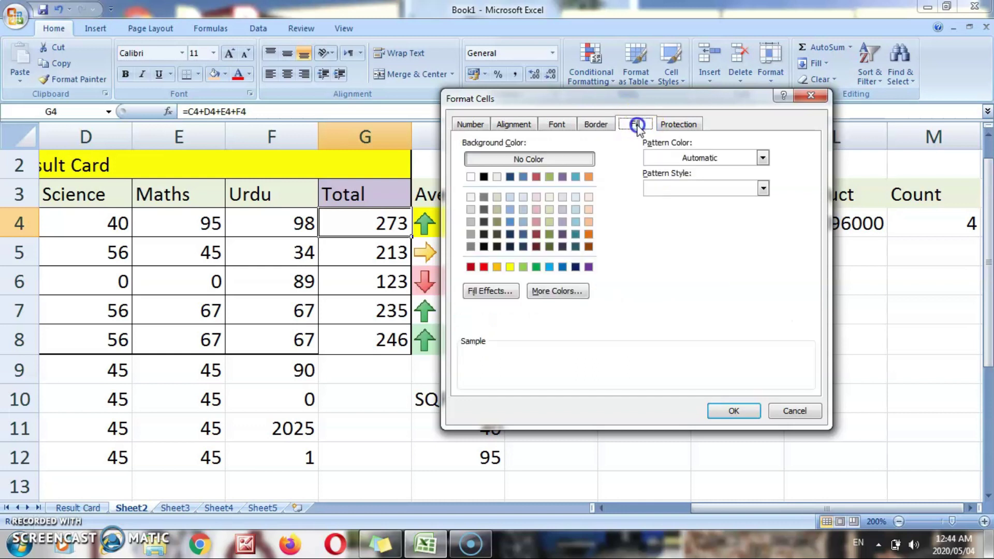
pyautogui.click(666, 126)
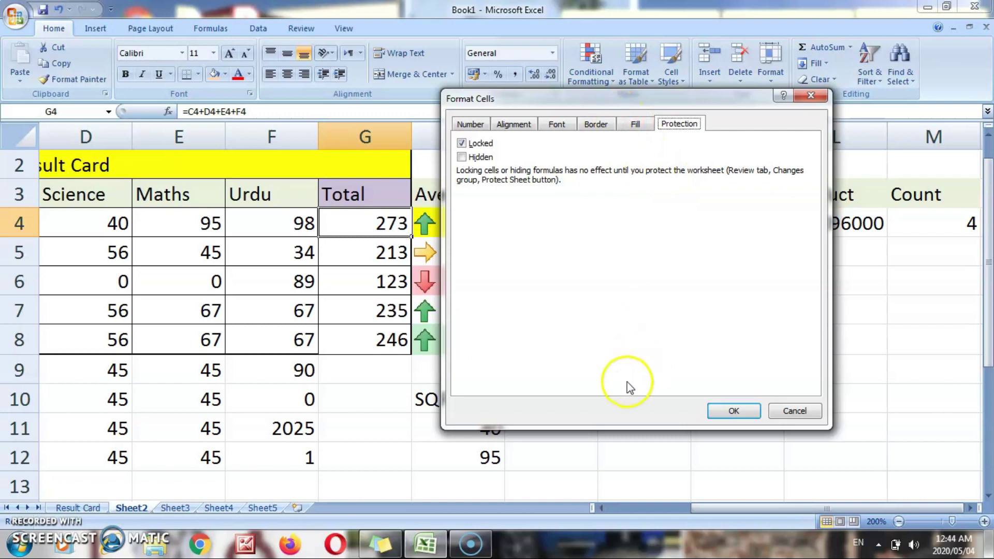
# - Go back through the tabs to Number and close Format Cells, leaving 273 unchanged
pyautogui.click(632, 126)
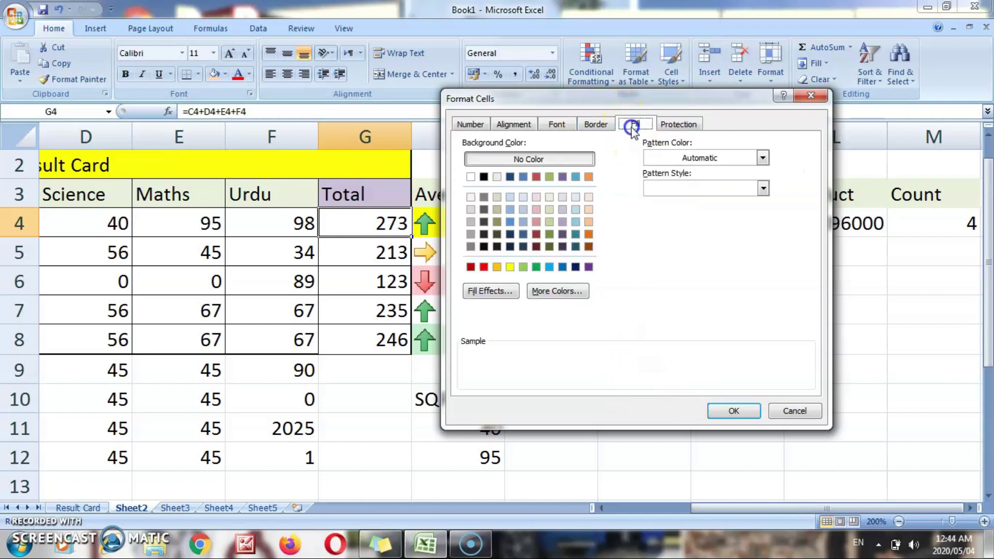
pyautogui.click(594, 126)
pyautogui.click(562, 127)
pyautogui.click(513, 125)
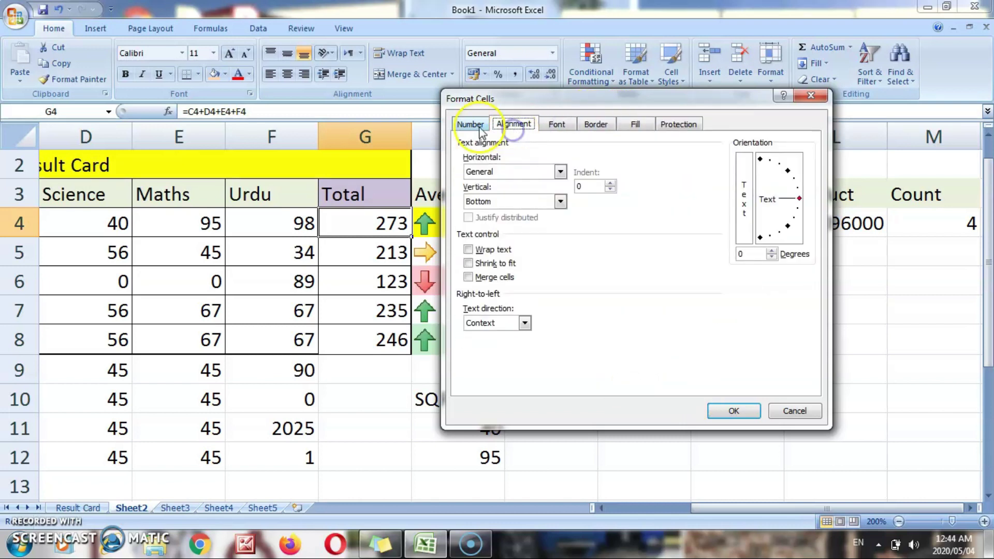
pyautogui.click(470, 126)
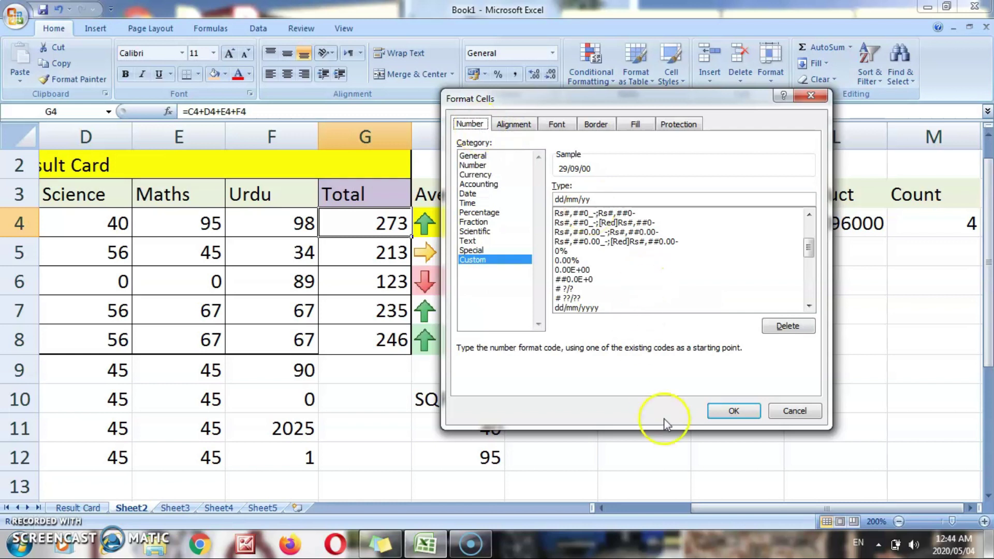
pyautogui.click(732, 411)
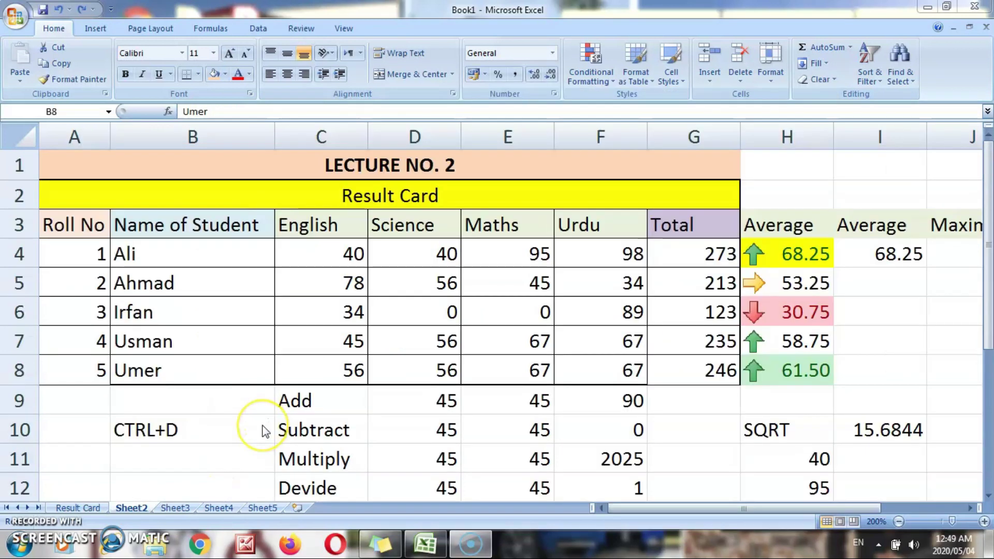
pyautogui.click(233, 372)
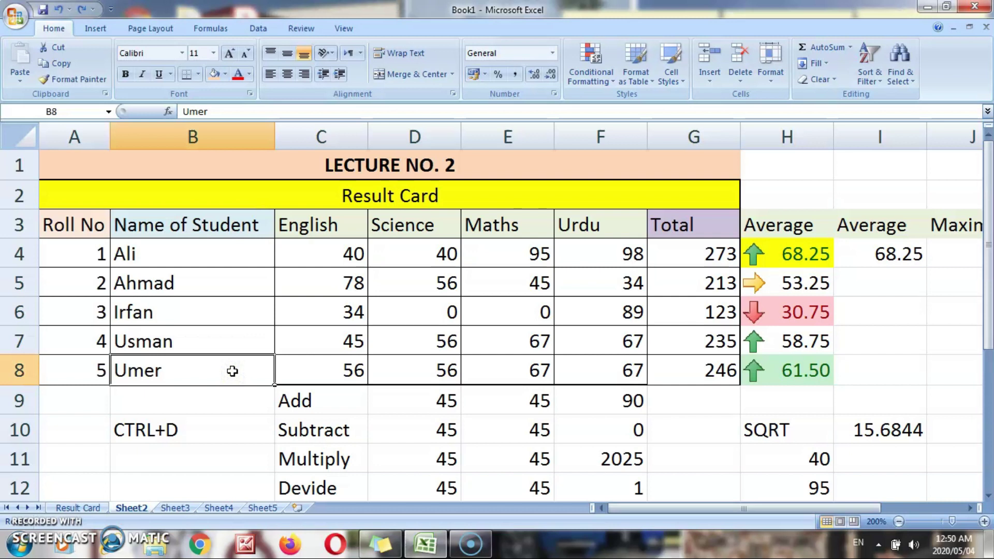
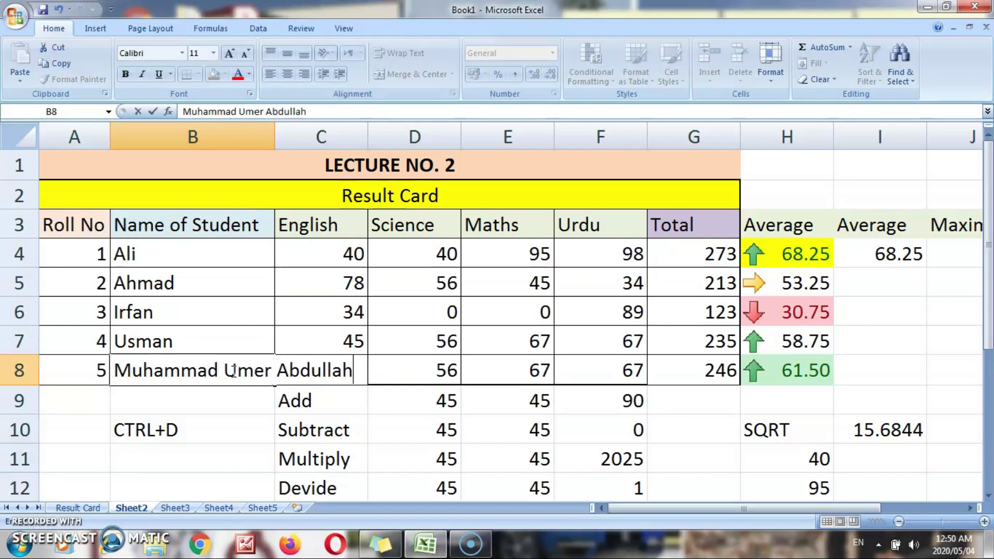
pyautogui.press('Return')
pyautogui.click(231, 370)
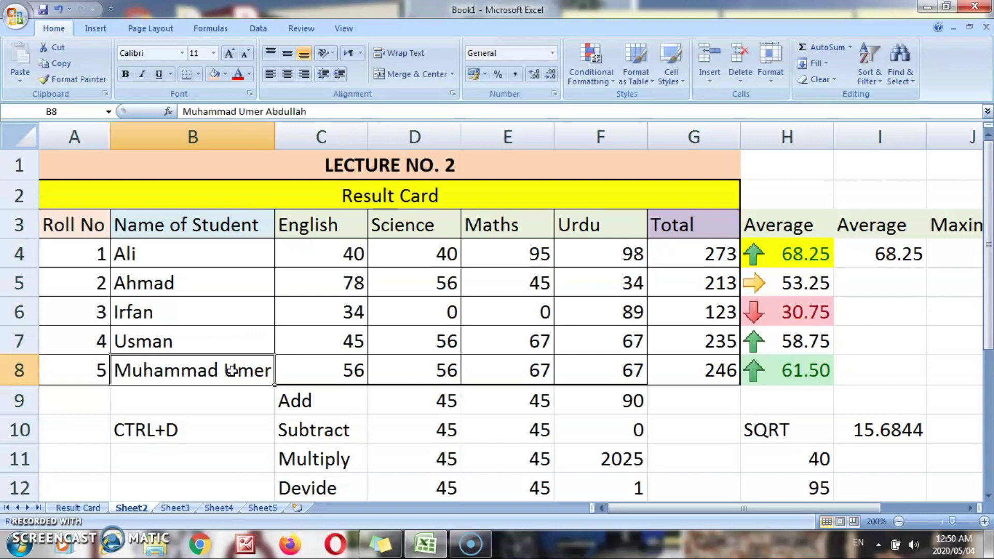
pyautogui.click(303, 374)
pyautogui.press('Left')
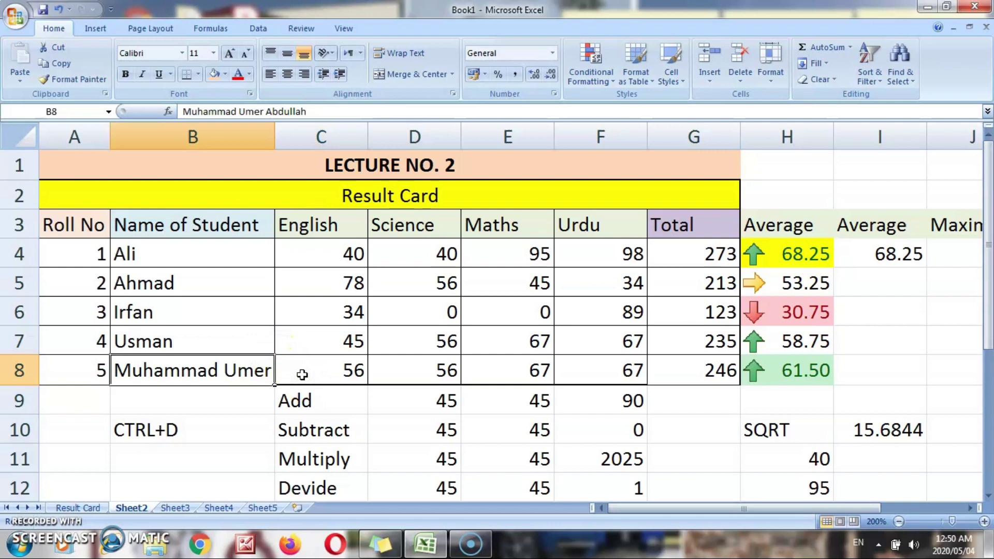
pyautogui.click(302, 374)
pyautogui.press('Left')
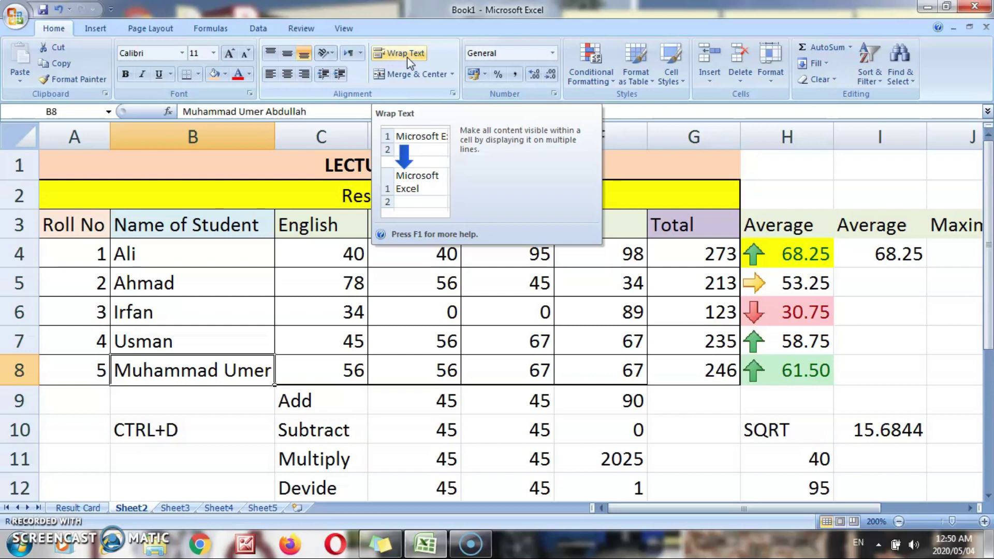
pyautogui.click(407, 57)
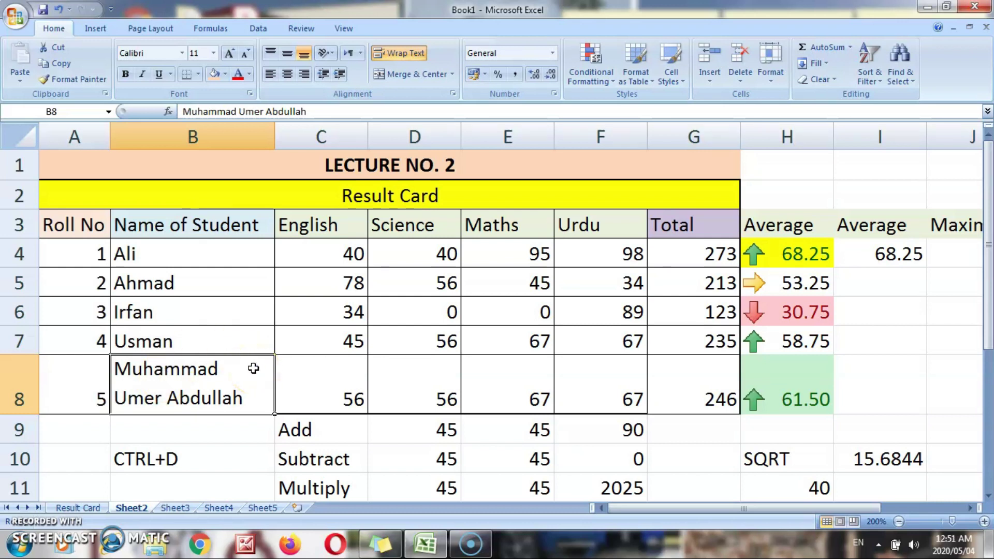
pyautogui.moveTo(274, 137); pyautogui.dragTo(225, 155)
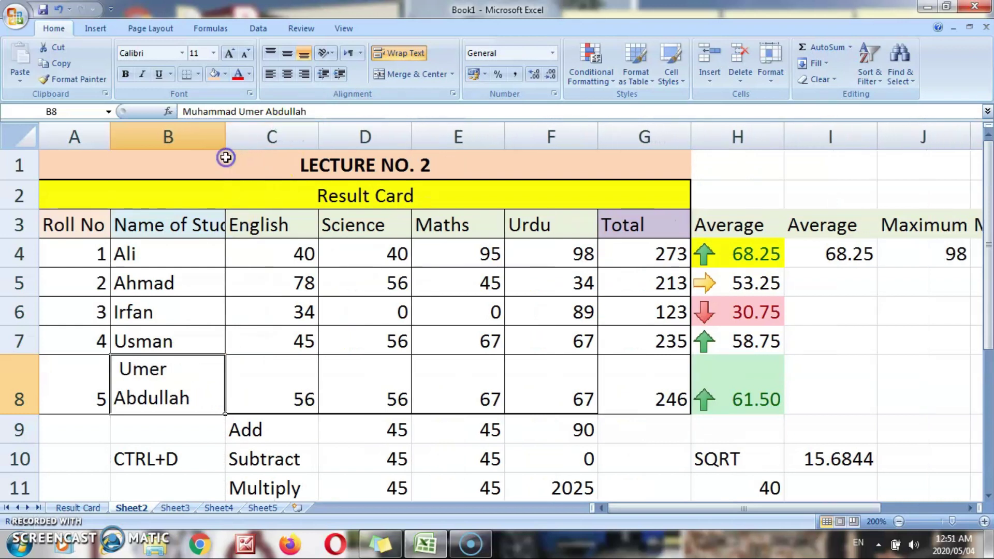
pyautogui.moveTo(21, 414); pyautogui.dragTo(28, 442)
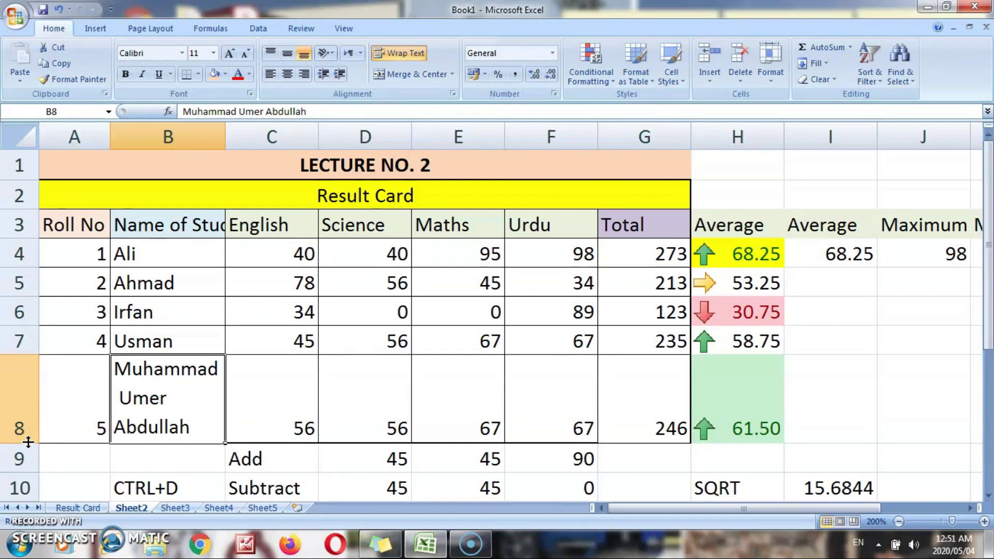
pyautogui.hotkey('ctrl', 'z')
pyautogui.hotkey('ctrl', 'z')
pyautogui.hotkey('ctrl', 'z')
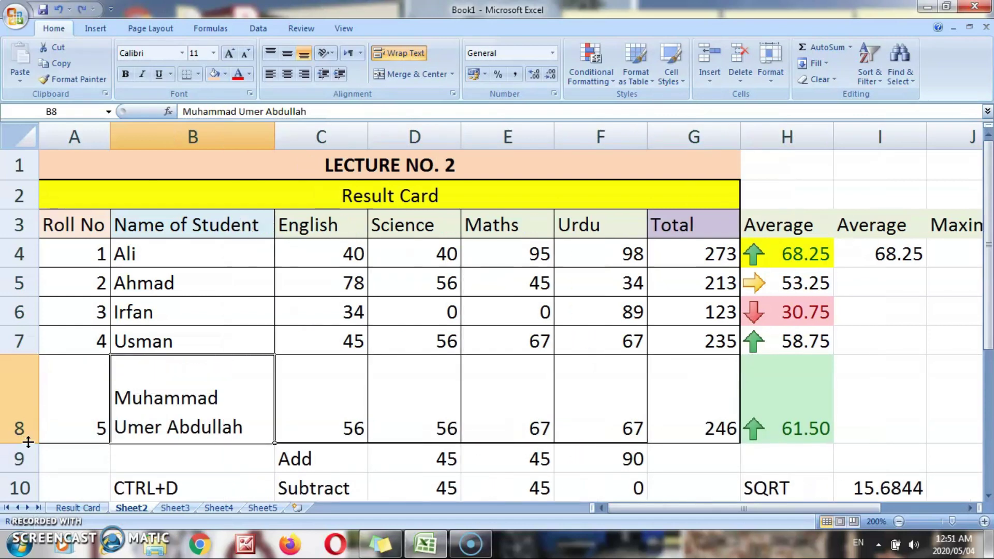
pyautogui.hotkey('ctrl', 'z')
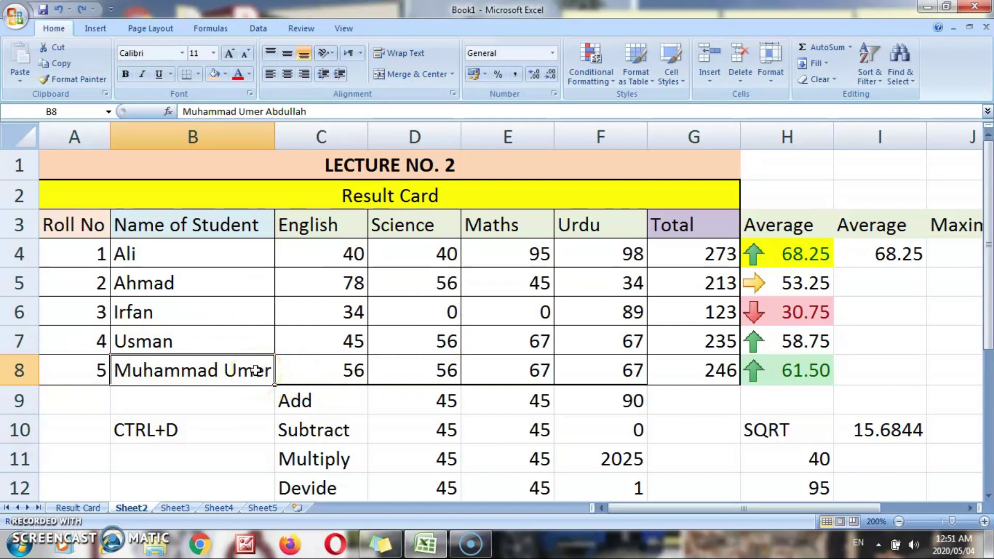
# - Turn on Shrink to fit in the Alignment settings for name cell B8
pyautogui.rightClick(255, 370)
pyautogui.click(328, 313)
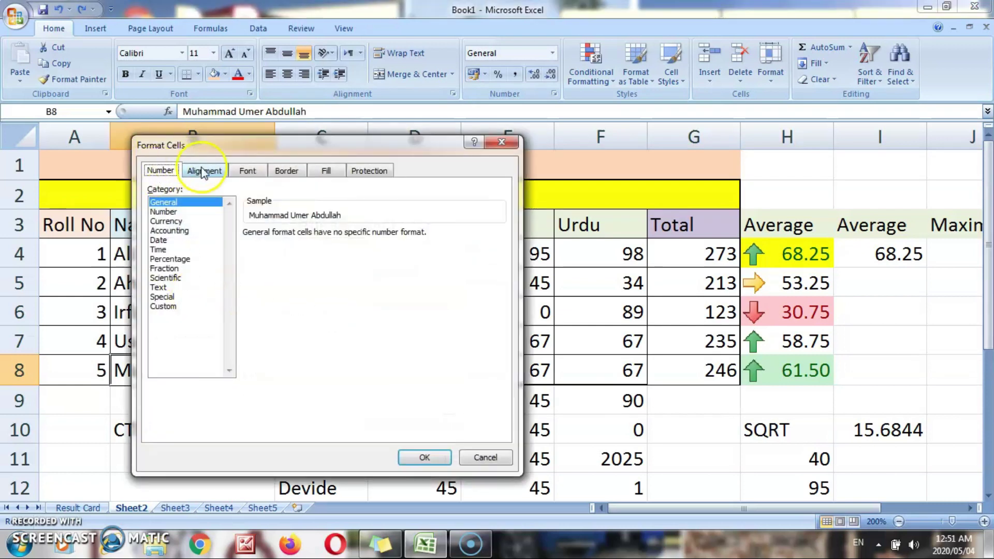
pyautogui.click(201, 171)
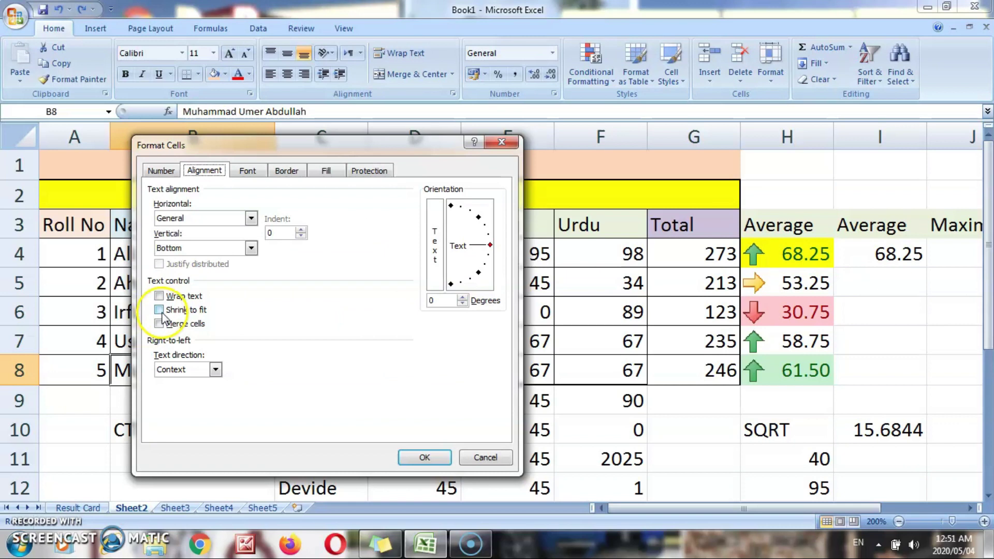
pyautogui.click(159, 309)
pyautogui.click(424, 456)
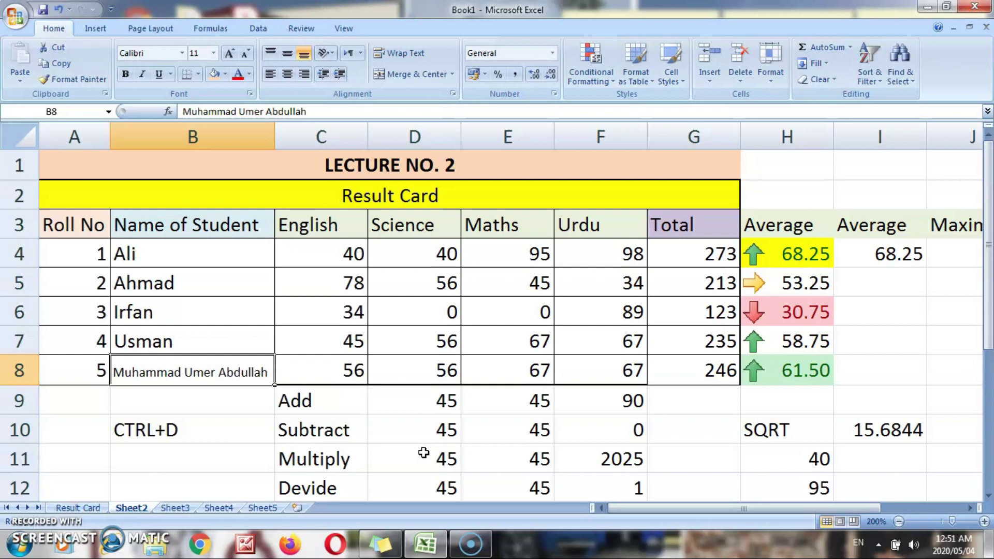
# - Retype the student's full name in B8 so it shrinks to fit the cell
pyautogui.write('Umer')
pyautogui.press('Return')
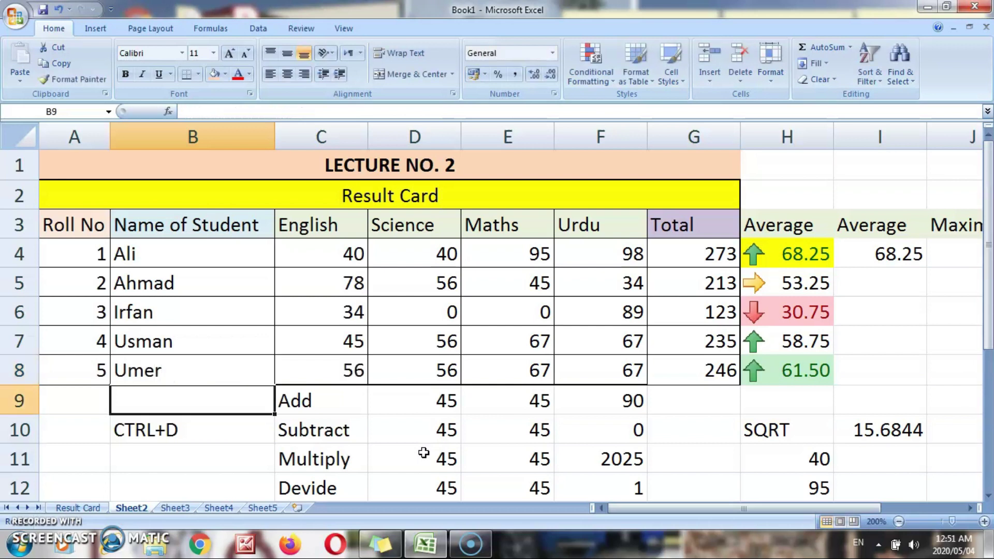
pyautogui.press('Up')
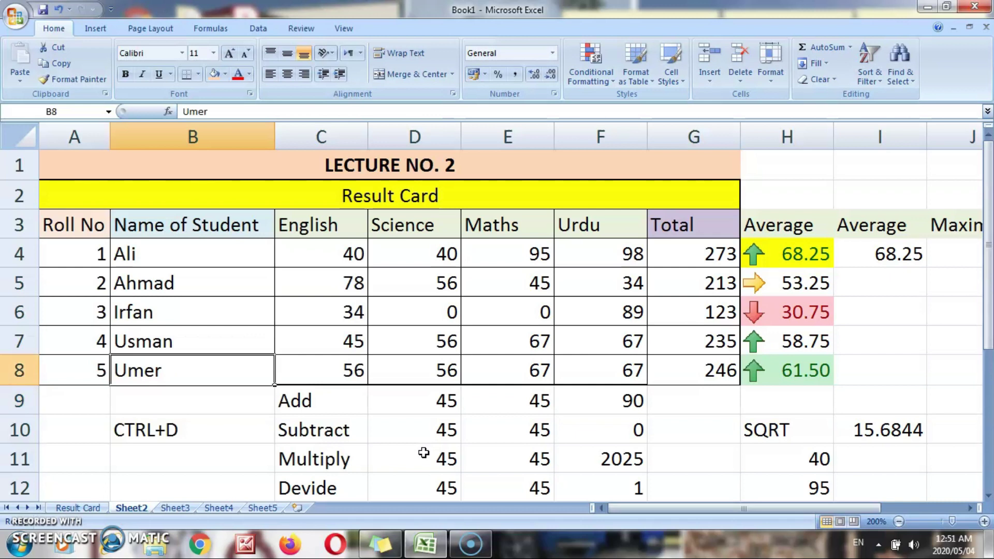
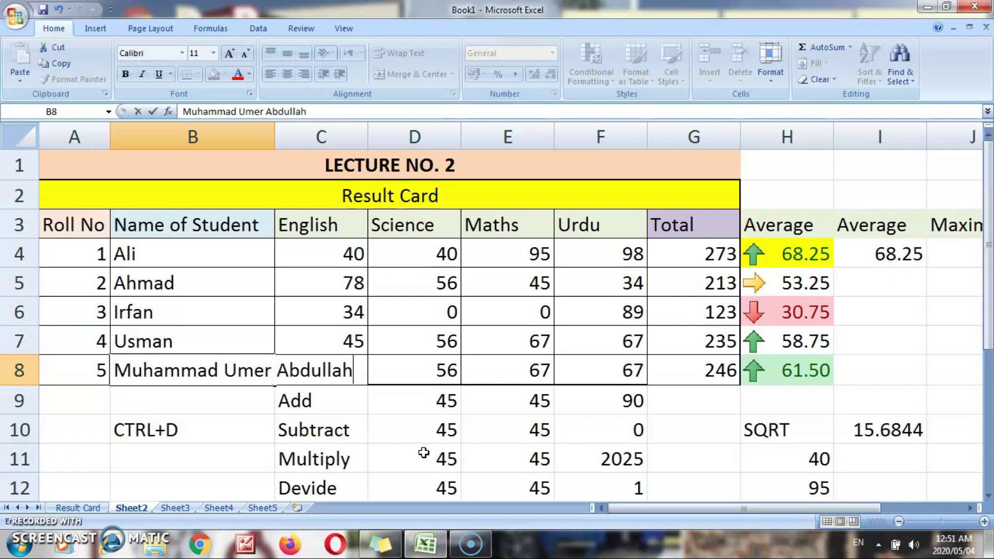
pyautogui.press('Return')
pyautogui.press('Up')
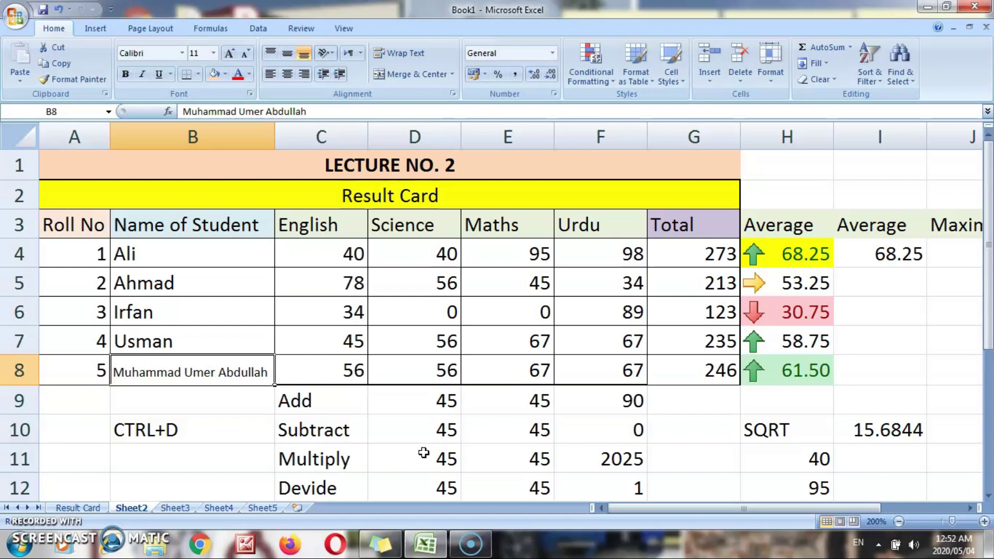
pyautogui.press('Up')
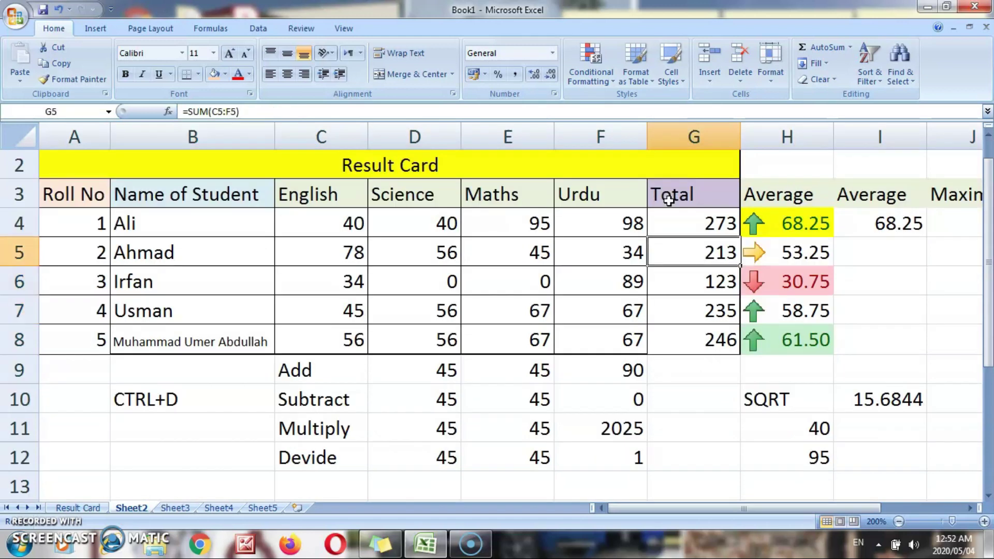
pyautogui.press('Up')
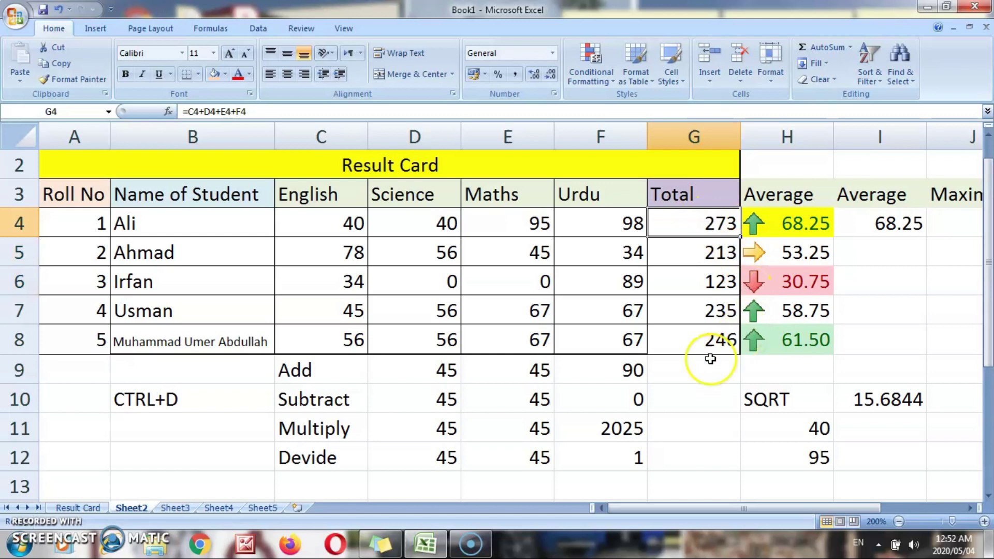
# - Copy the totals G4:G8 and paste them at G13:G17, where they show 0
pyautogui.hotkey('shift', 'Down')
pyautogui.hotkey('shift', 'Down')
pyautogui.hotkey('shift', 'Down')
pyautogui.hotkey('shift', 'Down')
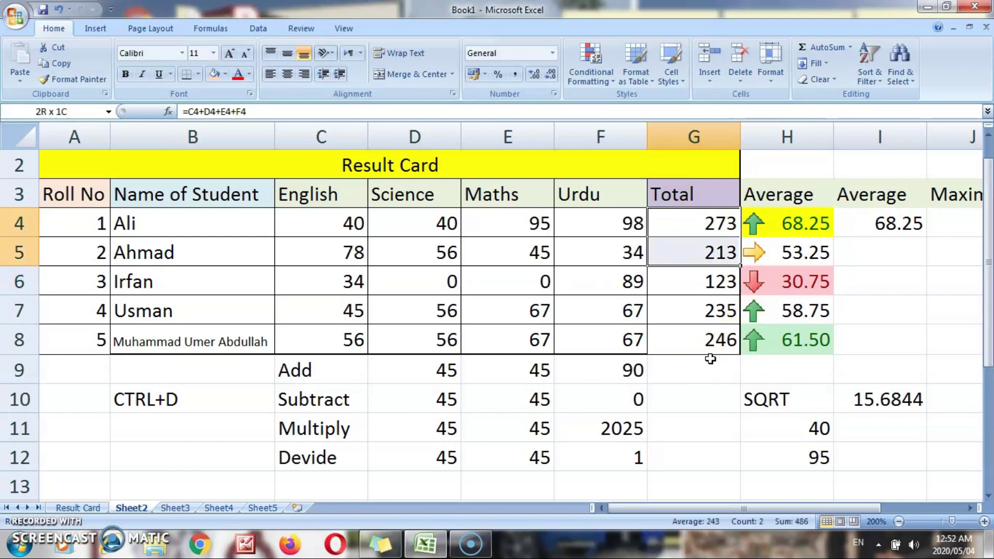
pyautogui.hotkey('ctrl', 'c')
pyautogui.press('Down')
pyautogui.press('Down')
pyautogui.press('Down')
pyautogui.press('Down')
pyautogui.press('Down')
pyautogui.press('Down')
pyautogui.press('Down')
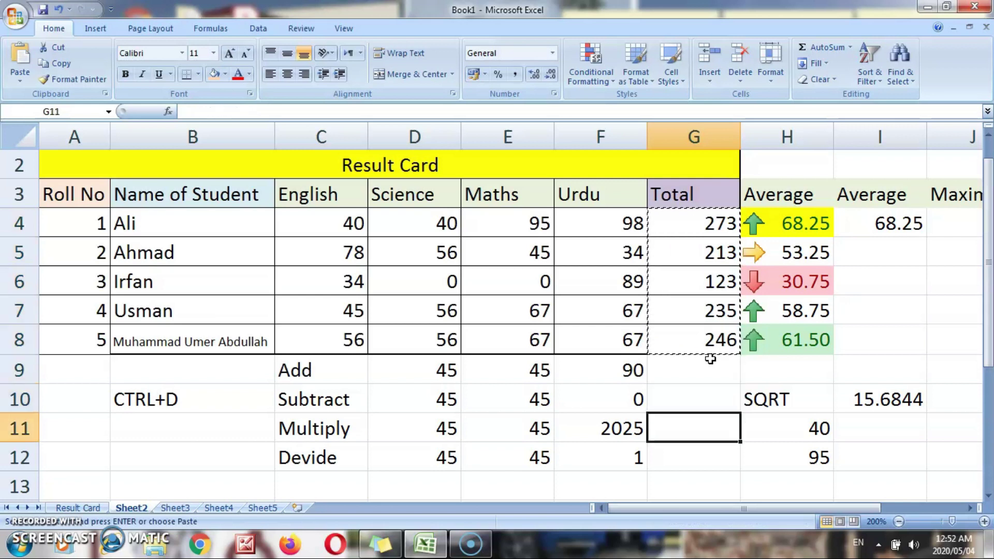
pyautogui.press('Down')
pyautogui.press('Down')
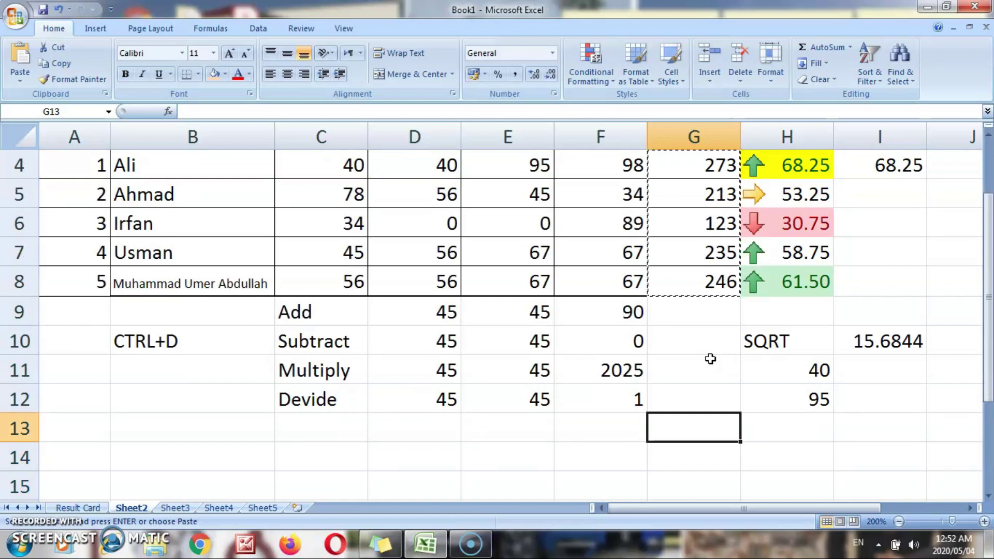
pyautogui.hotkey('shift', 'Down')
pyautogui.hotkey('shift', 'Down')
pyautogui.hotkey('ctrl', 'v')
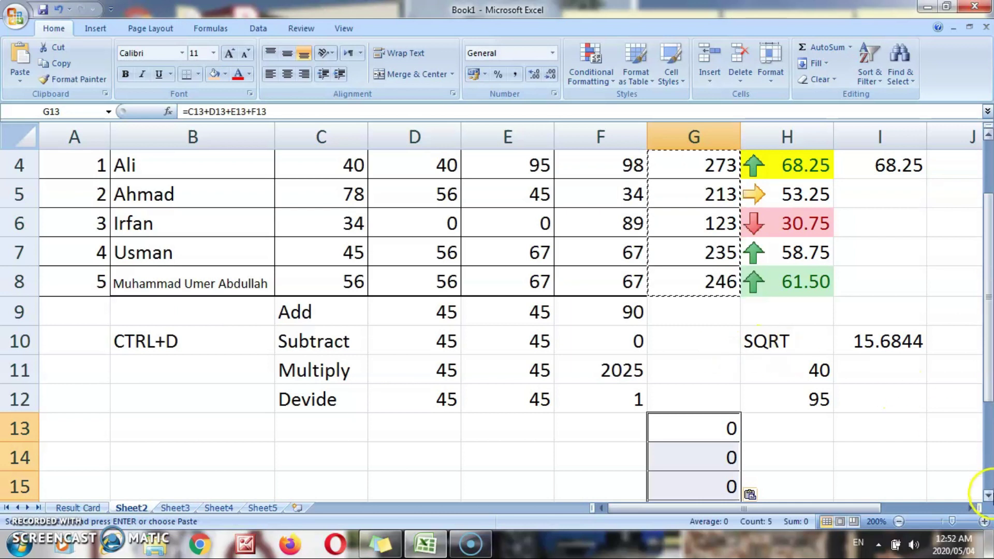
pyautogui.click(987, 496)
pyautogui.click(988, 495)
pyautogui.click(987, 495)
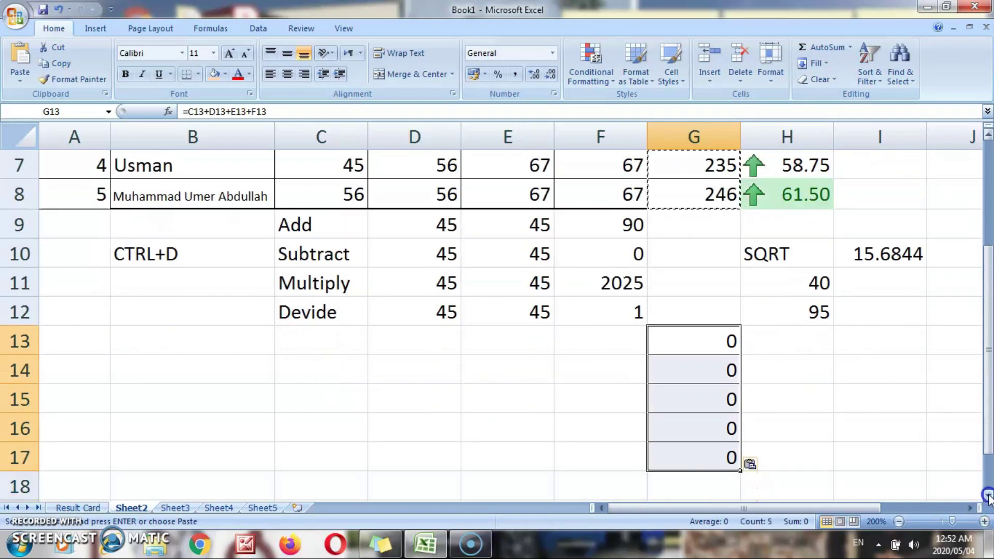
pyautogui.moveTo(989, 331); pyautogui.dragTo(989, 259)
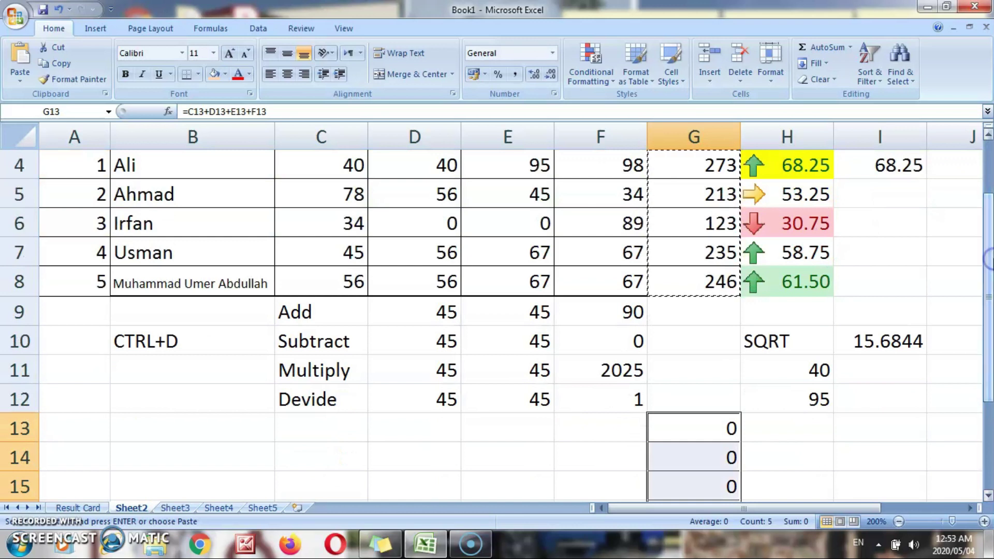
pyautogui.press('Up')
pyautogui.press('Up')
pyautogui.press('Up')
pyautogui.press('Up')
pyautogui.press('Up')
pyautogui.press('Up')
pyautogui.press('Up')
pyautogui.press('Up')
pyautogui.press('Up')
pyautogui.press('Up')
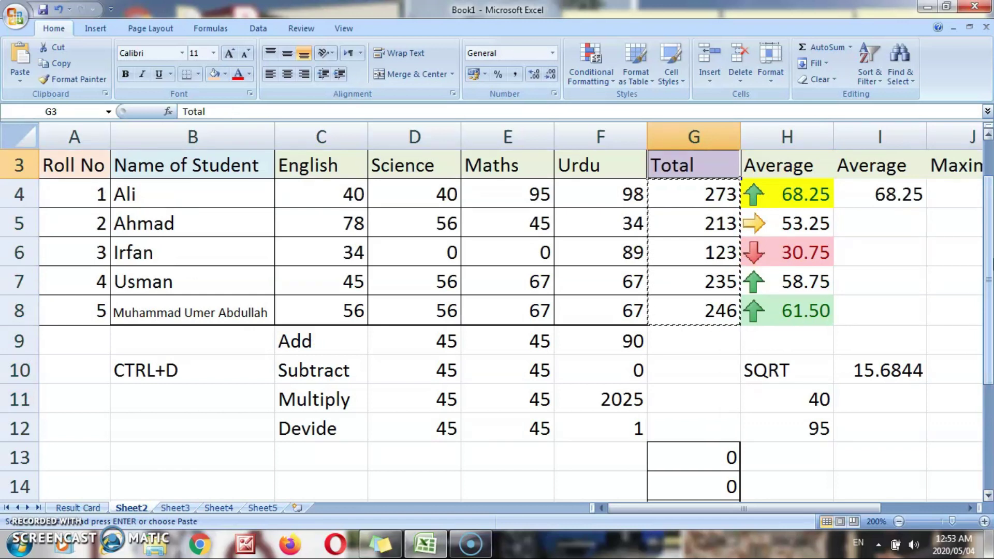
# - Check the pasted total in G13 against the empty score cells D11 and F13
pyautogui.click(693, 194)
pyautogui.press('Down')
pyautogui.press('Down')
pyautogui.press('Down')
pyautogui.press('Down')
pyautogui.press('Down')
pyautogui.press('Down')
pyautogui.press('Down')
pyautogui.press('Down')
pyautogui.press('Down')
pyautogui.press('Down')
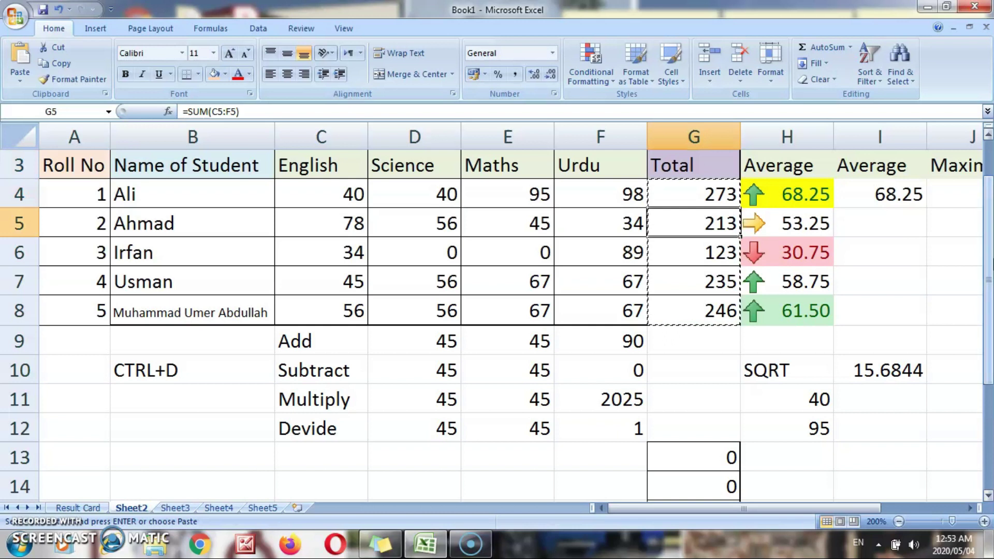
pyautogui.press('Up')
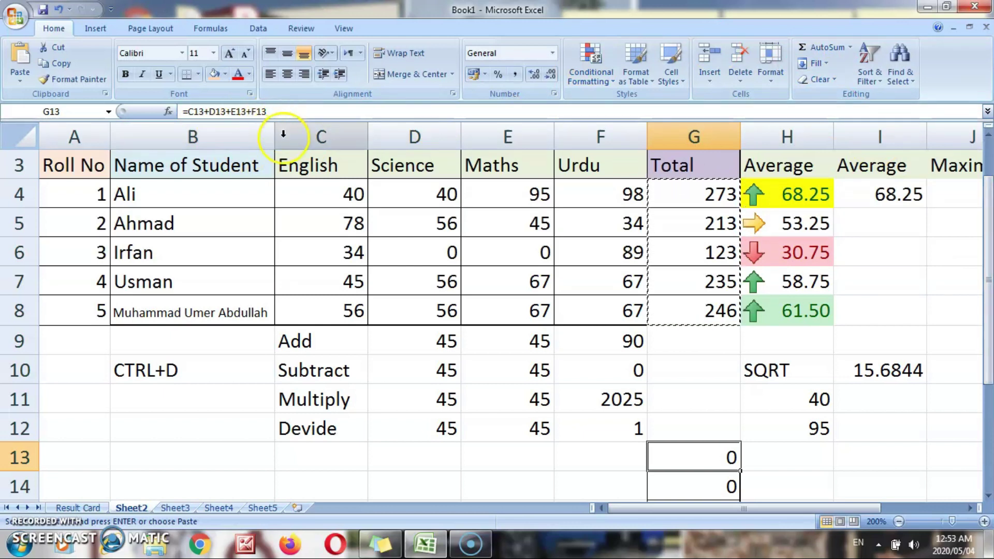
pyautogui.click(373, 389)
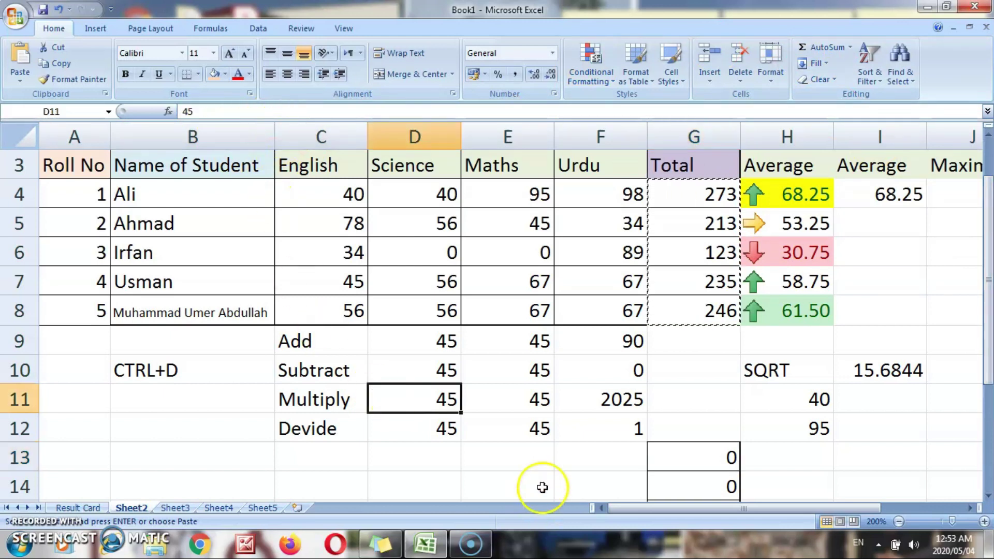
pyautogui.click(587, 466)
pyautogui.press('Left')
pyautogui.press('Left')
pyautogui.press('Left')
pyautogui.press('Left')
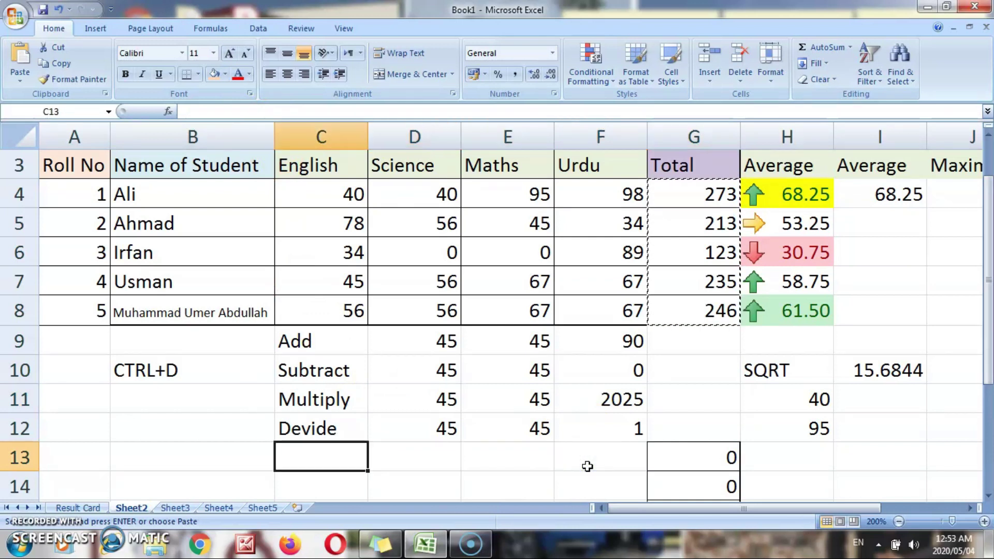
pyautogui.press('Right')
pyautogui.press('Right')
pyautogui.press('Right')
pyautogui.press('Right')
pyautogui.press('Right')
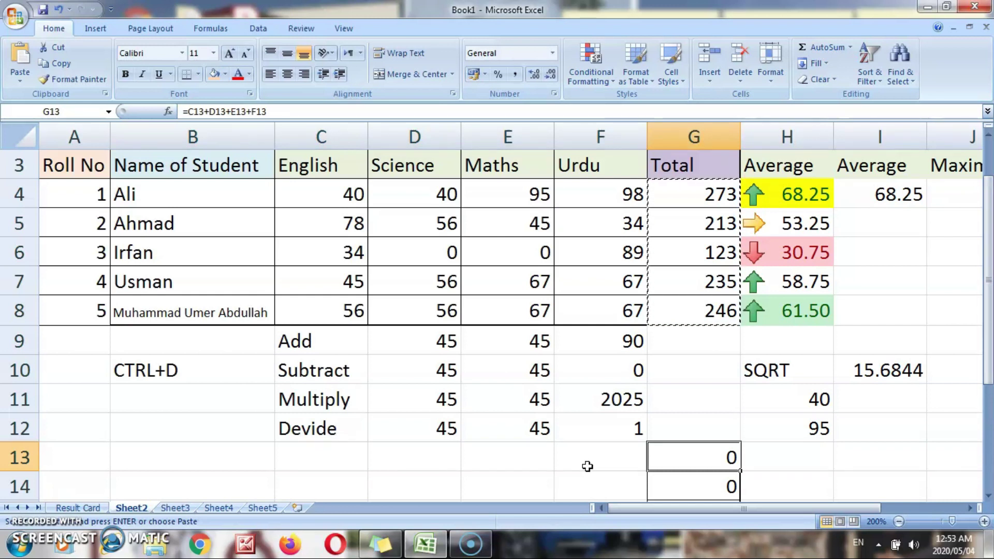
# - Review the original Total formulas in G4:G8, such as =C4+D4+E4+F4 and =SUM(C6:F6)
pyautogui.press('Down')
pyautogui.press('Down')
pyautogui.press('Down')
pyautogui.press('Down')
pyautogui.press('Down')
pyautogui.press('Up')
pyautogui.press('Up')
pyautogui.press('Up')
pyautogui.press('Up')
pyautogui.press('Up')
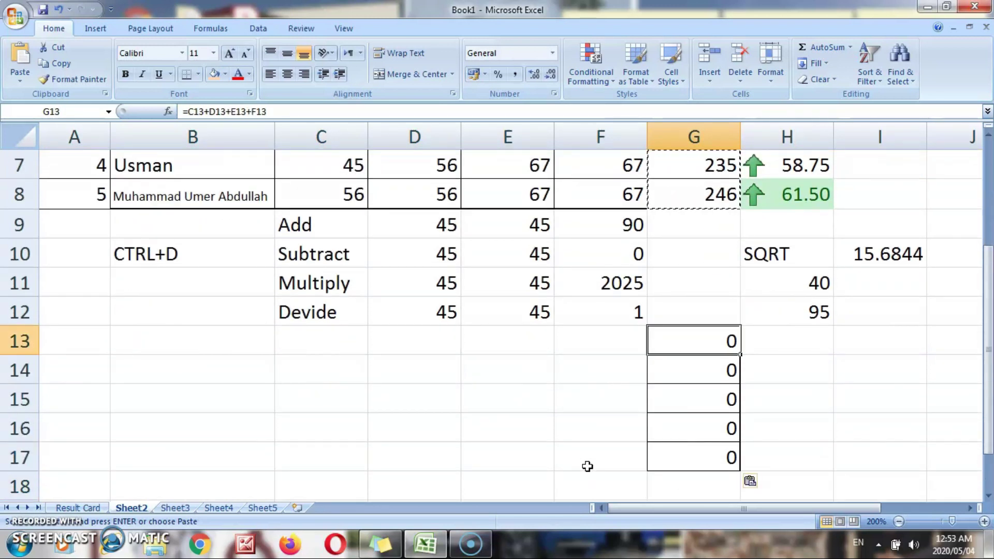
pyautogui.press('Up')
pyautogui.press('Up')
pyautogui.press('Up')
pyautogui.press('Up')
pyautogui.press('Up')
pyautogui.press('Up')
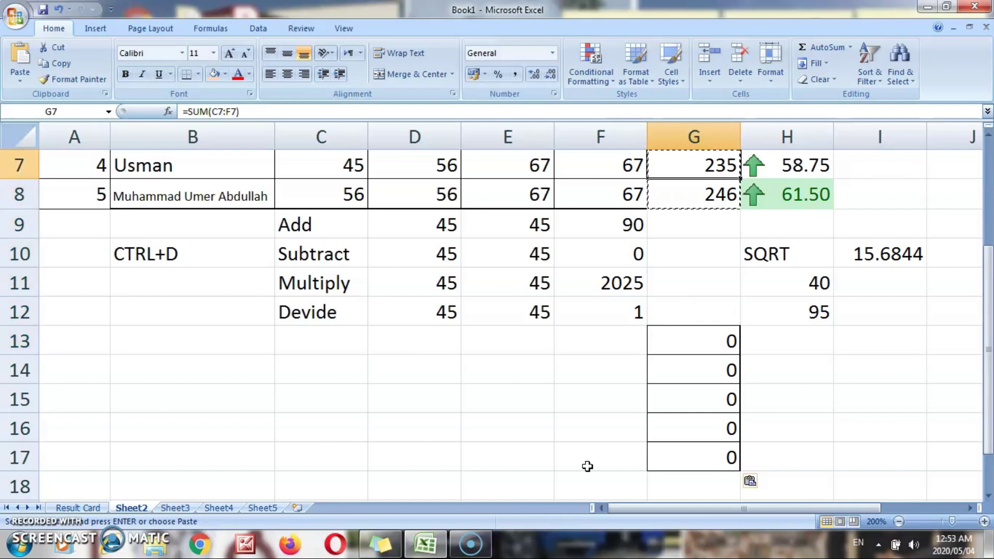
pyautogui.press('Up')
pyautogui.press('Up')
pyautogui.press('Up')
pyautogui.press('Up')
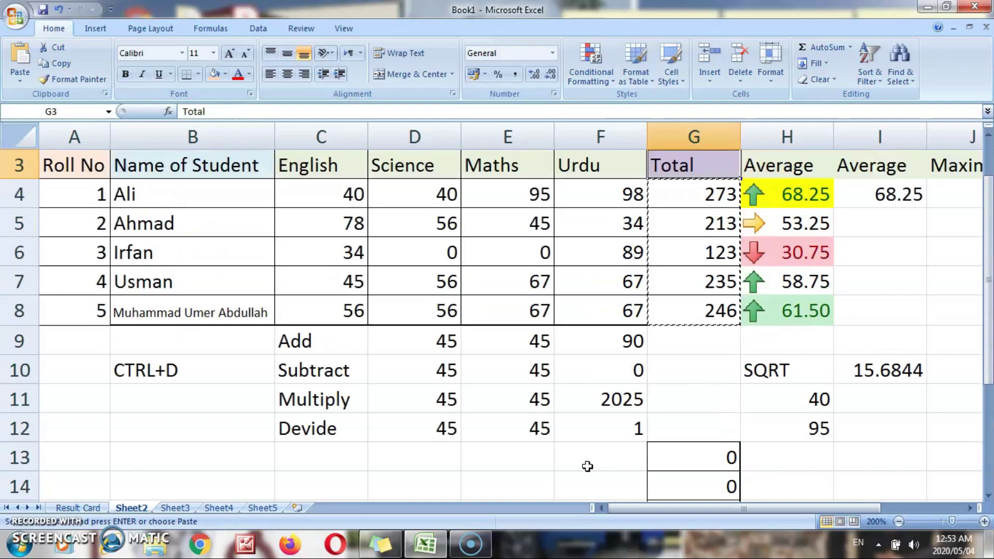
pyautogui.press('Down')
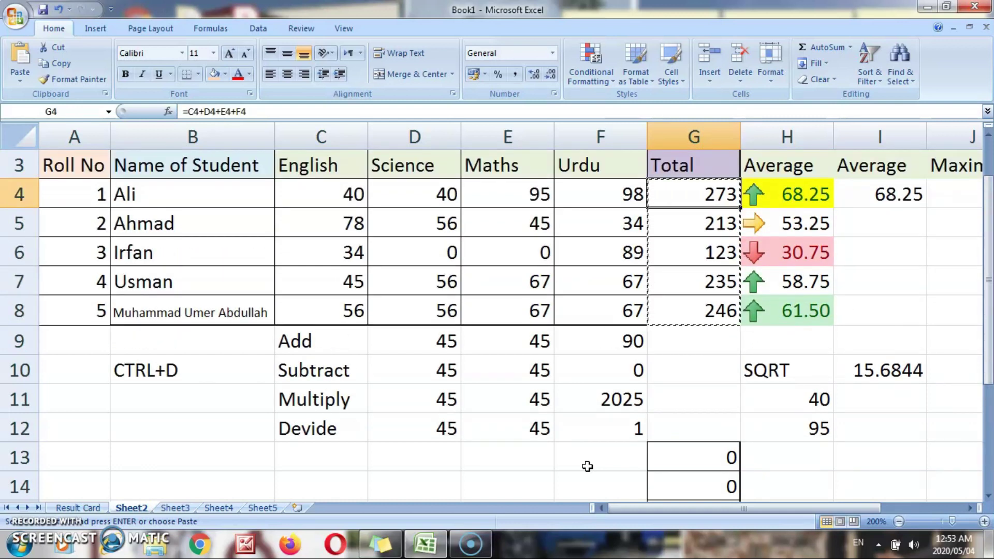
pyautogui.press('Down')
pyautogui.press('Down')
pyautogui.press('Down')
pyautogui.press('Down')
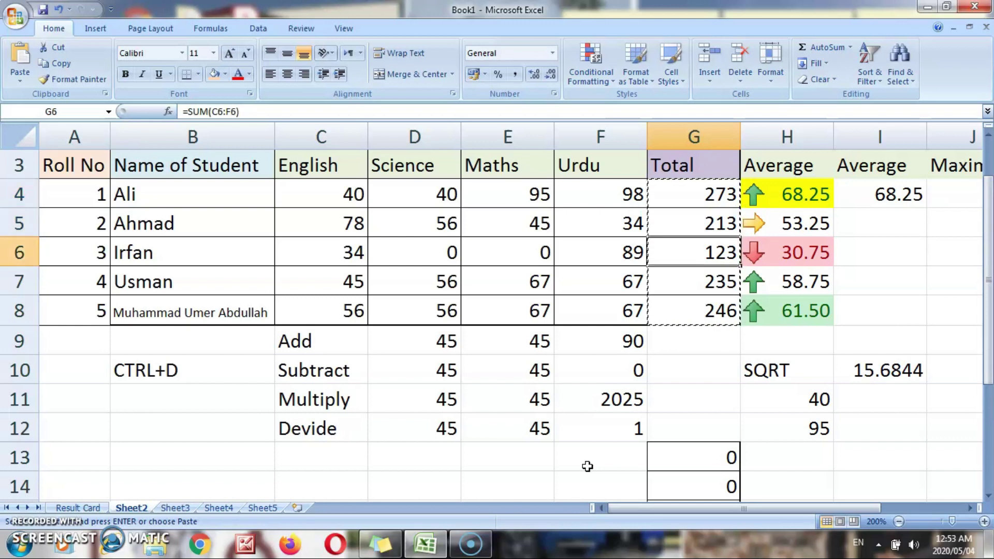
pyautogui.press('Down')
pyautogui.press('Down')
pyautogui.press('Down')
pyautogui.press('Down')
pyautogui.press('Down')
pyautogui.press('Down')
pyautogui.press('Down')
pyautogui.press('Down')
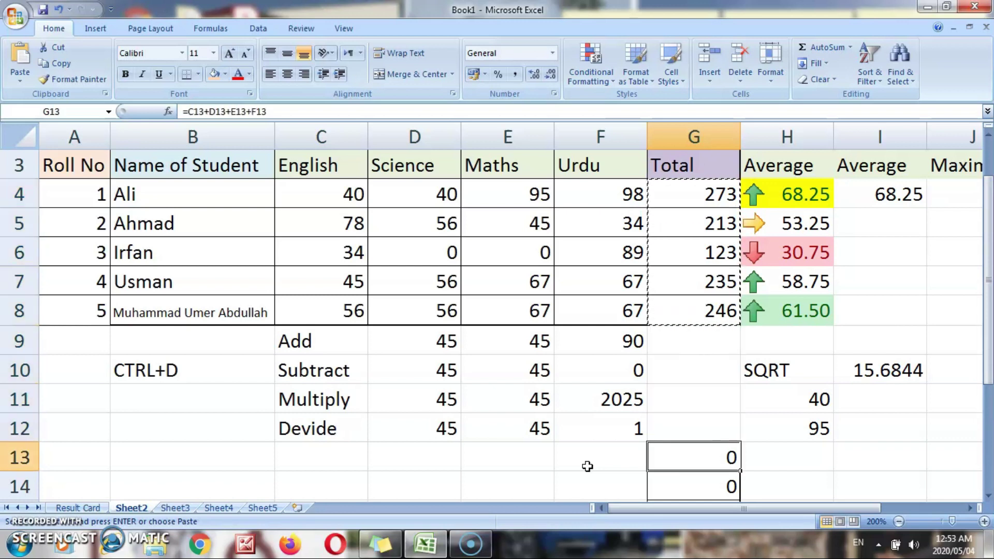
# - Paste Special Values into G13:G17, giving plain numbers 273, 213, 123, 235 and 246
pyautogui.click(701, 345)
pyautogui.rightClick(702, 344)
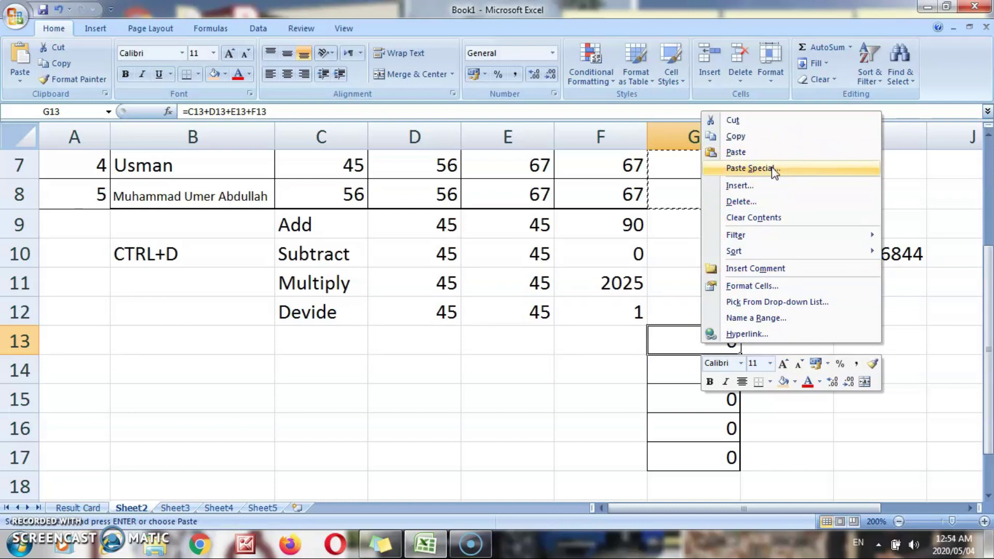
pyautogui.click(749, 168)
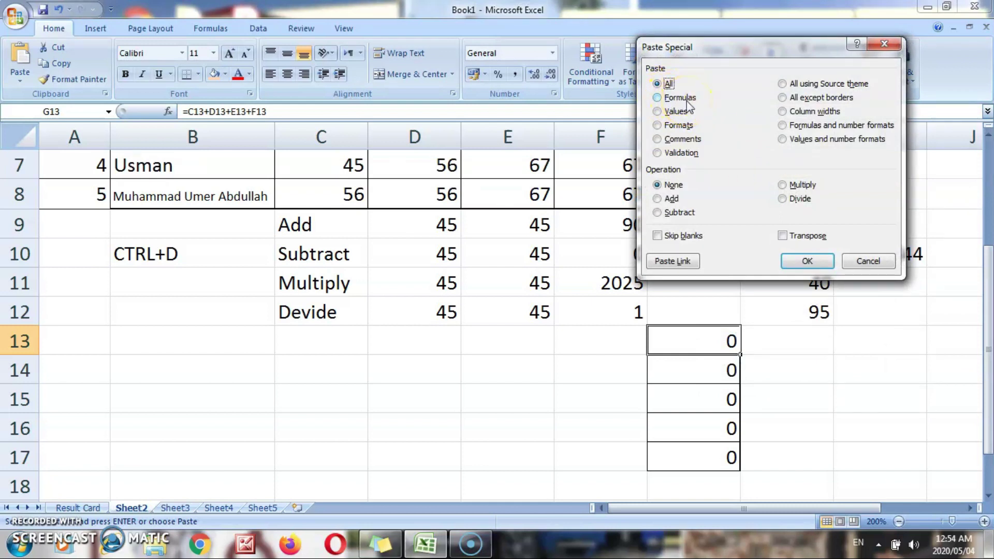
pyautogui.click(667, 114)
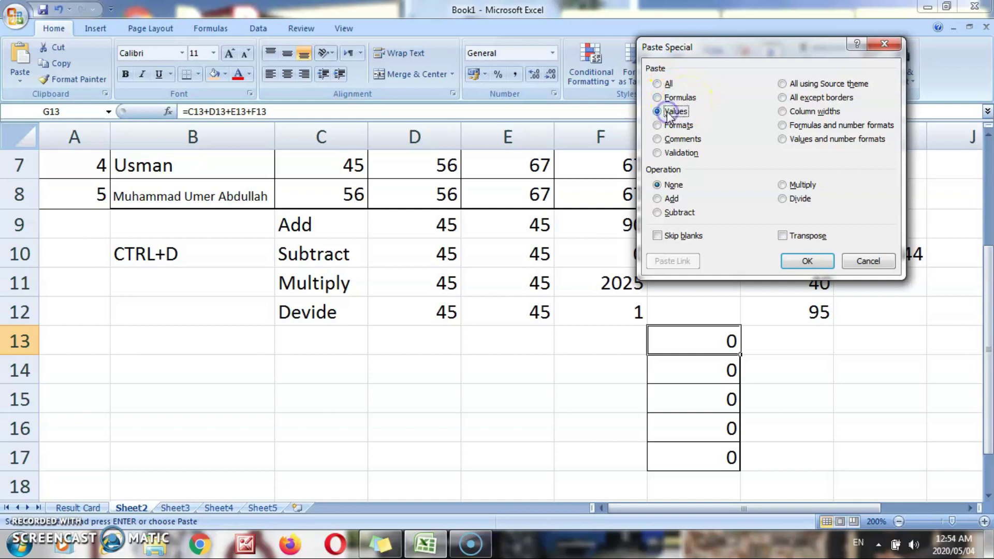
pyautogui.click(813, 265)
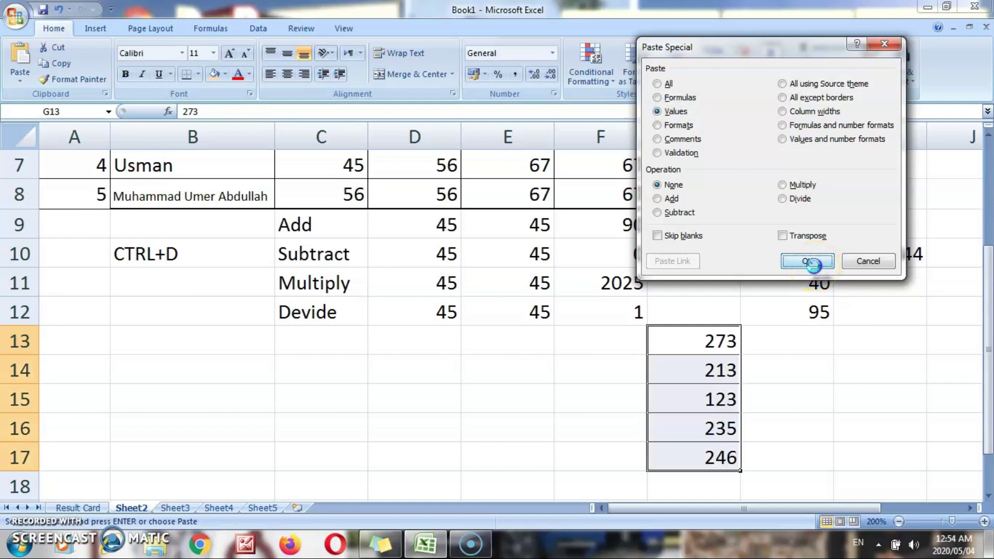
pyautogui.click(809, 380)
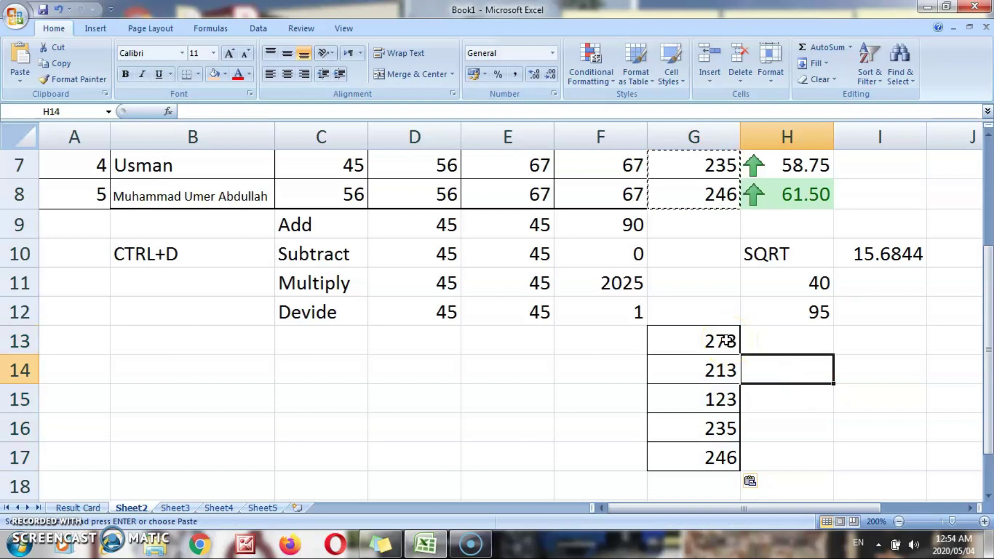
pyautogui.click(727, 340)
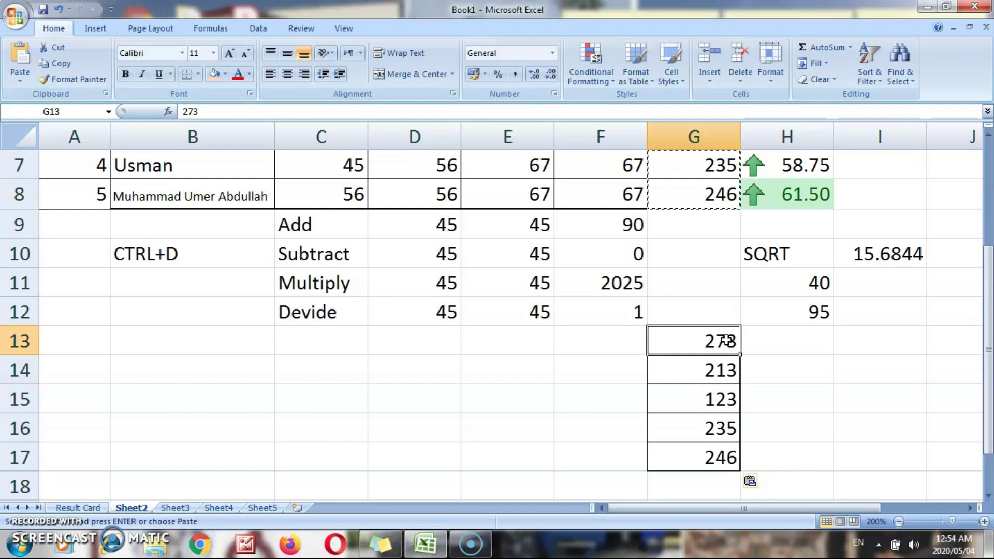
pyautogui.press('Up')
pyautogui.press('Up')
pyautogui.press('Up')
pyautogui.press('Up')
pyautogui.press('Up')
pyautogui.press('Up')
pyautogui.press('Up')
pyautogui.press('Up')
pyautogui.press('Up')
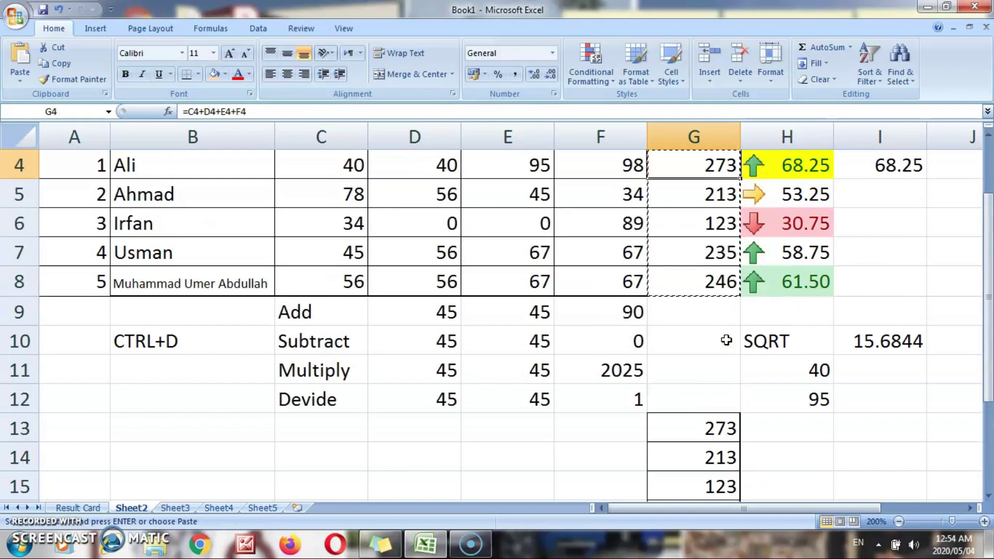
pyautogui.press('Up')
pyautogui.press('Down')
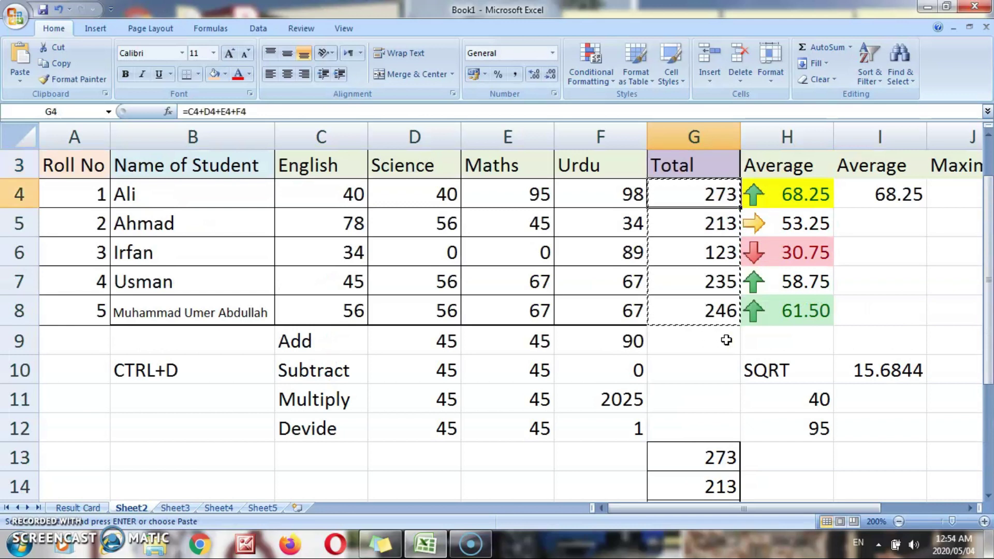
pyautogui.press('Down')
pyautogui.press('Down')
pyautogui.press('Down')
pyautogui.press('Down')
pyautogui.press('Down')
pyautogui.press('Down')
pyautogui.press('Down')
pyautogui.press('Down')
pyautogui.press('Down')
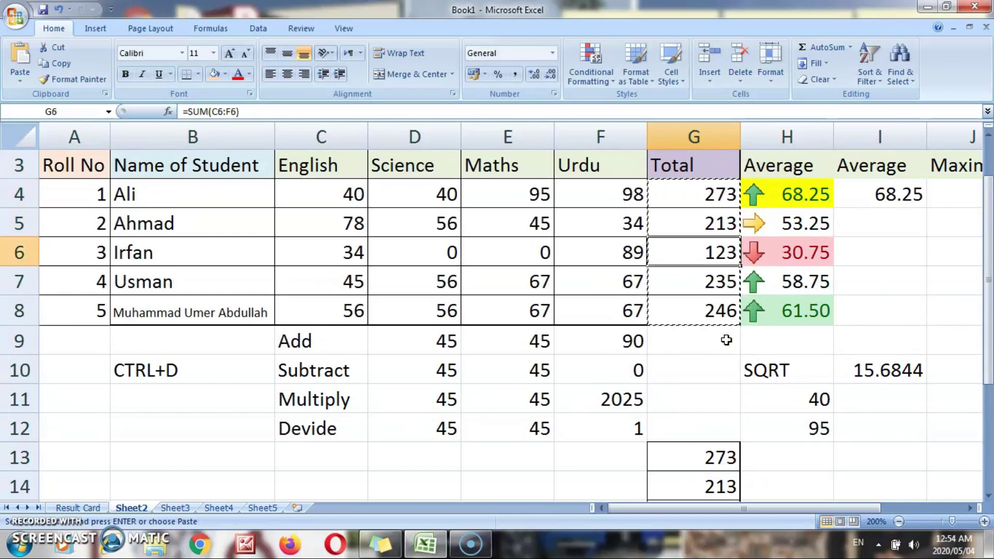
pyautogui.press('Down')
pyautogui.press('Down')
pyautogui.press('Down')
pyautogui.press('Down')
pyautogui.press('Down')
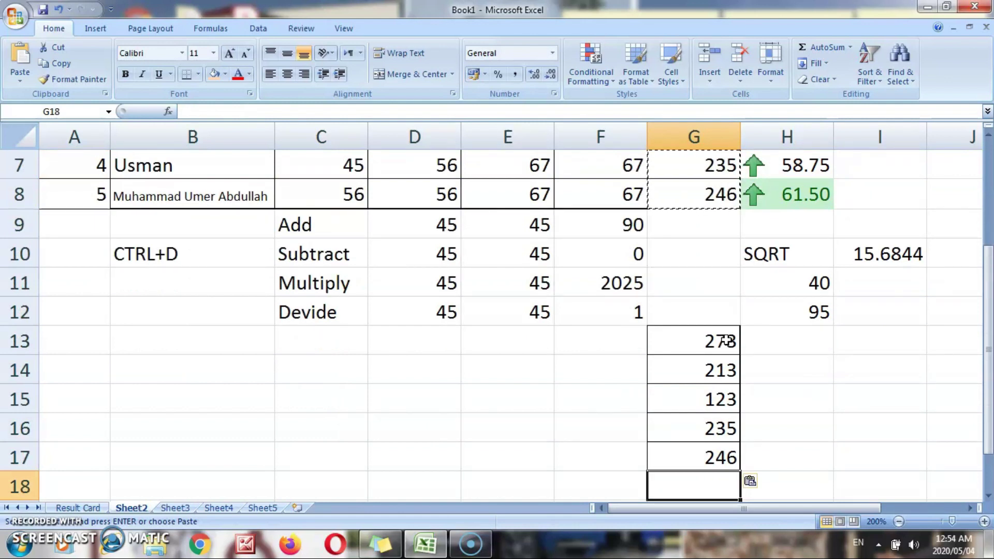
pyautogui.press('Up')
pyautogui.press('Up')
pyautogui.press('Up')
pyautogui.press('Up')
pyautogui.press('Up')
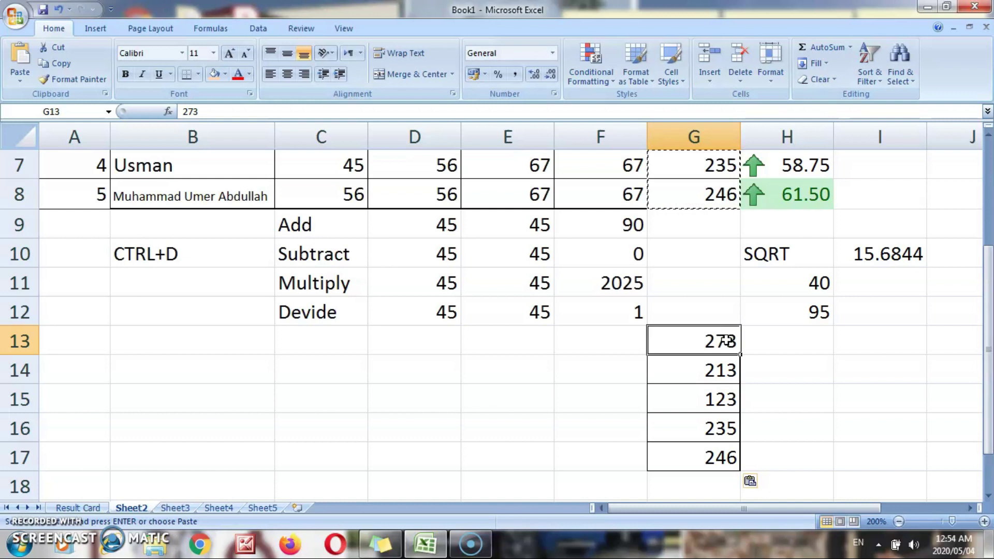
pyautogui.hotkey('ctrl', 'Up')
pyautogui.hotkey('ctrl', 'Up')
pyautogui.press('Right')
pyautogui.press('Down')
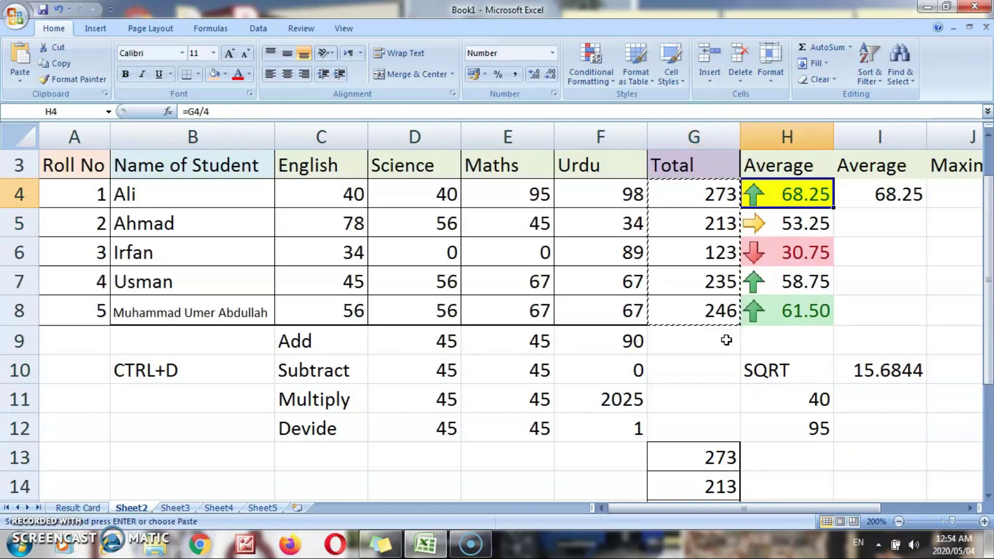
# - Copy the five averages in H4:H8
pyautogui.hotkey('shift', 'Down')
pyautogui.hotkey('shift', 'Down')
pyautogui.hotkey('shift', 'Down')
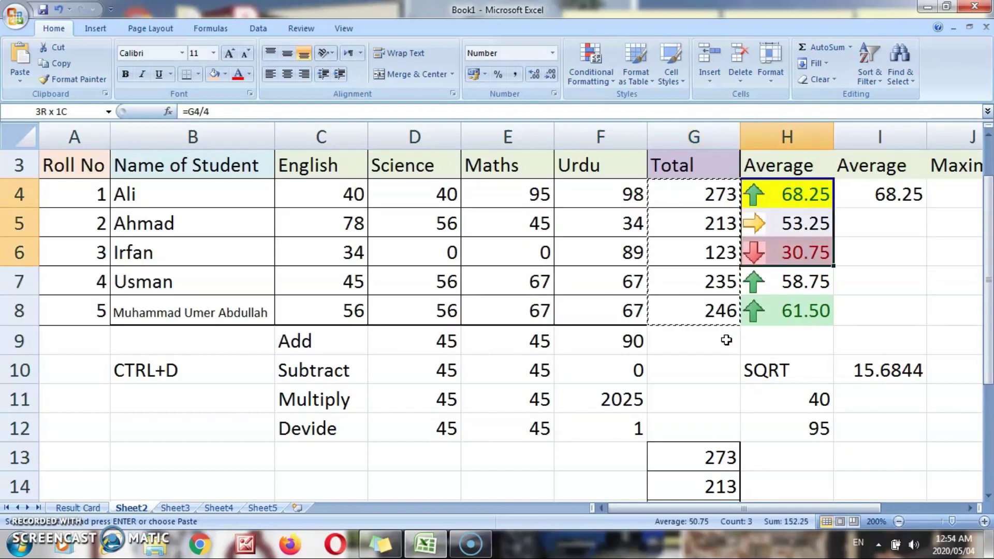
pyautogui.keyDown('shift'); pyautogui.click(800, 321); pyautogui.keyUp('shift')
pyautogui.rightClick(779, 310)
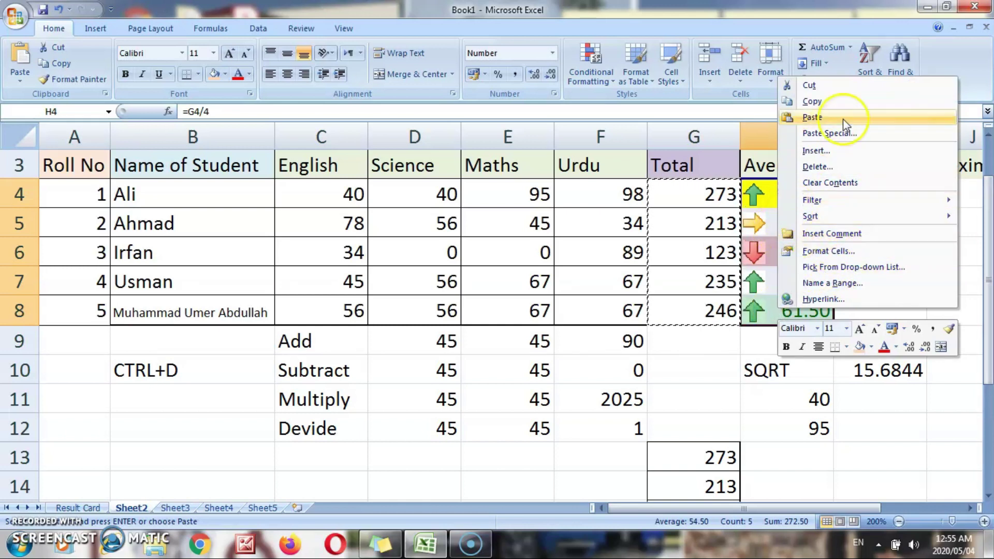
pyautogui.click(815, 101)
# - Paste Special Formats onto G13:G17, showing 273.00 to 246.00 with arrow icons
pyautogui.moveTo(986, 246); pyautogui.dragTo(988, 331)
pyautogui.moveTo(714, 340); pyautogui.dragTo(714, 343)
pyautogui.hotkey('shift', 'Down')
pyautogui.hotkey('shift', 'Down')
pyautogui.hotkey('shift', 'Down')
pyautogui.rightClick(705, 343)
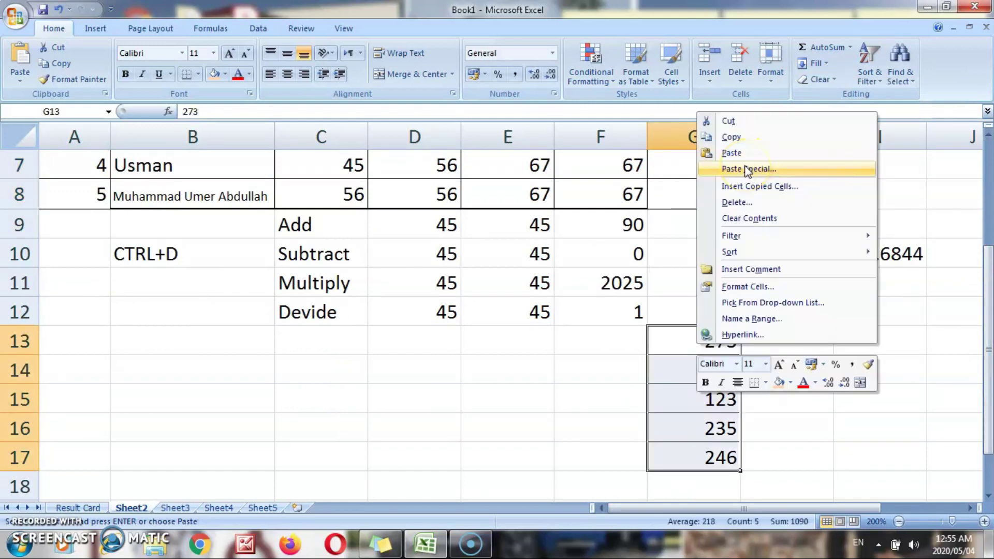
pyautogui.click(746, 169)
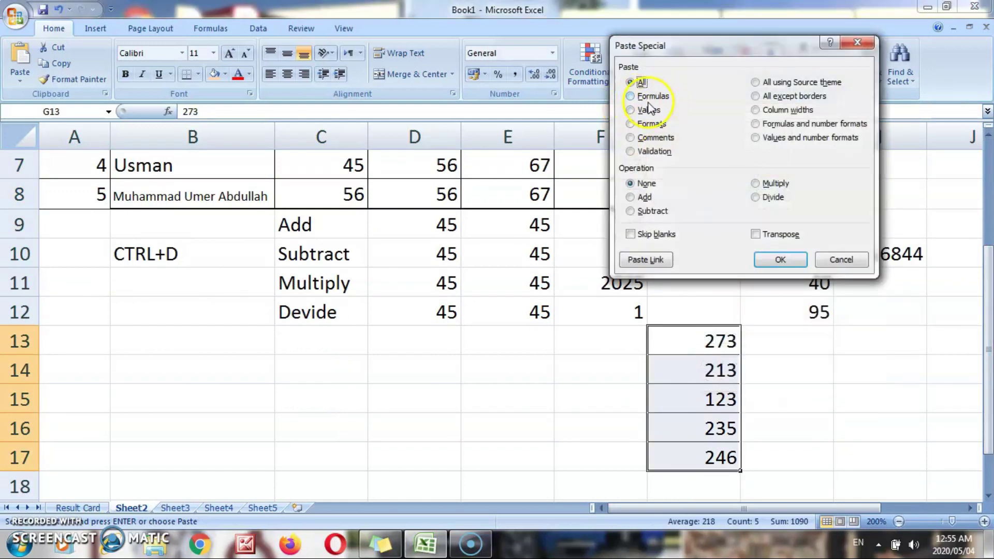
pyautogui.click(647, 125)
pyautogui.click(779, 260)
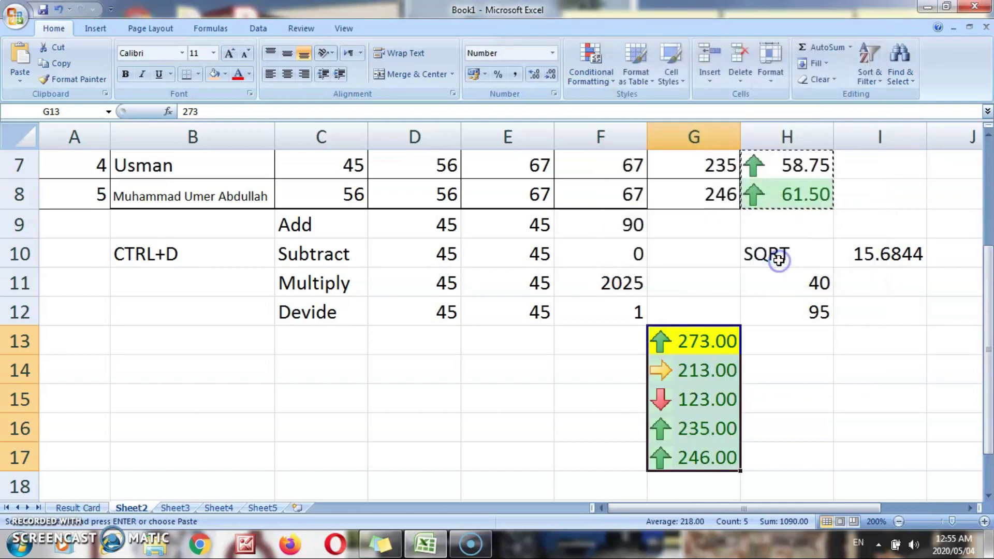
pyautogui.click(867, 429)
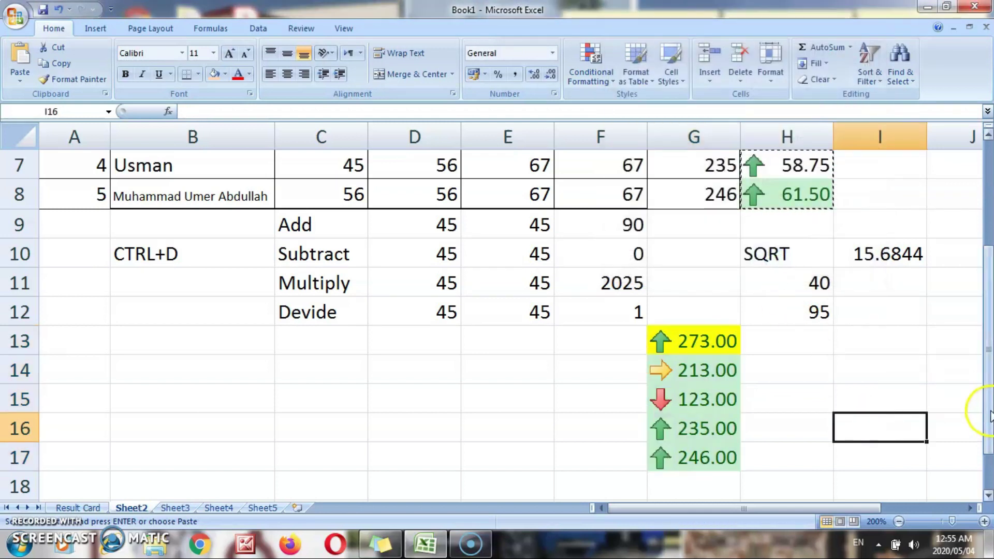
pyautogui.moveTo(989, 414); pyautogui.dragTo(989, 382)
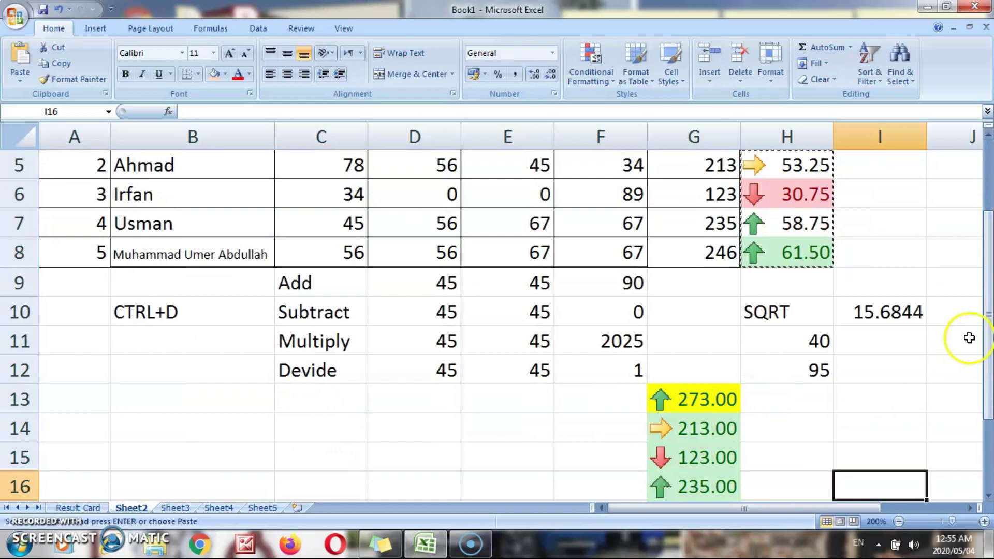
# - Move through column H from the SQRT label cell up to the Average header
pyautogui.click(775, 324)
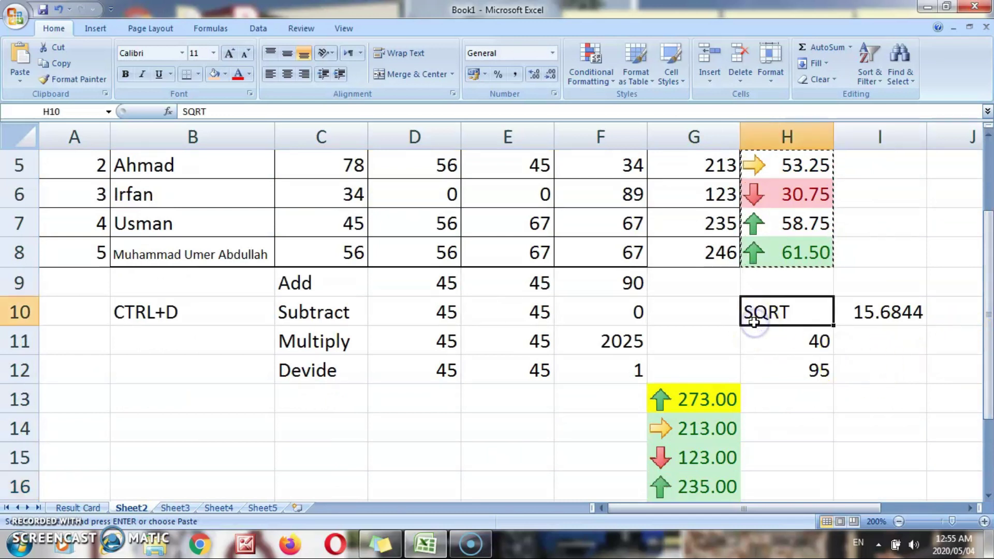
pyautogui.press('Up')
pyautogui.press('Up')
pyautogui.press('Up')
pyautogui.press('Up')
pyautogui.press('Up')
pyautogui.press('Up')
pyautogui.press('Up')
pyautogui.press('Up')
pyautogui.press('Down')
pyautogui.press('Down')
pyautogui.press('Down')
pyautogui.press('Down')
pyautogui.press('Down')
pyautogui.press('Down')
pyautogui.press('Down')
pyautogui.press('Down')
pyautogui.press('Down')
pyautogui.press('Down')
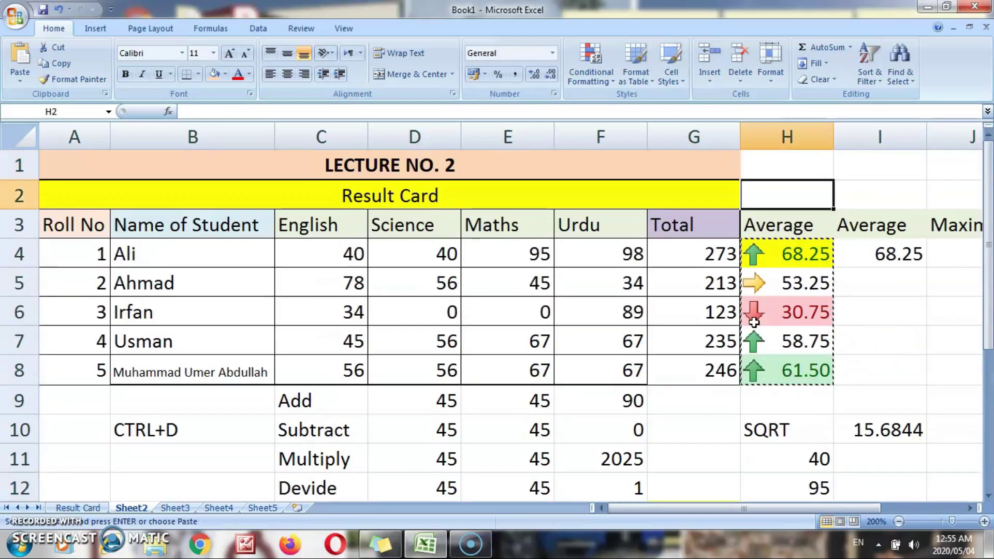
pyautogui.press('Up')
pyautogui.press('Up')
pyautogui.press('Up')
pyautogui.press('Up')
pyautogui.press('Up')
pyautogui.press('Up')
pyautogui.press('Up')
pyautogui.press('Up')
pyautogui.press('Up')
pyautogui.press('Up')
pyautogui.press('Up')
pyautogui.press('Down')
pyautogui.press('Down')
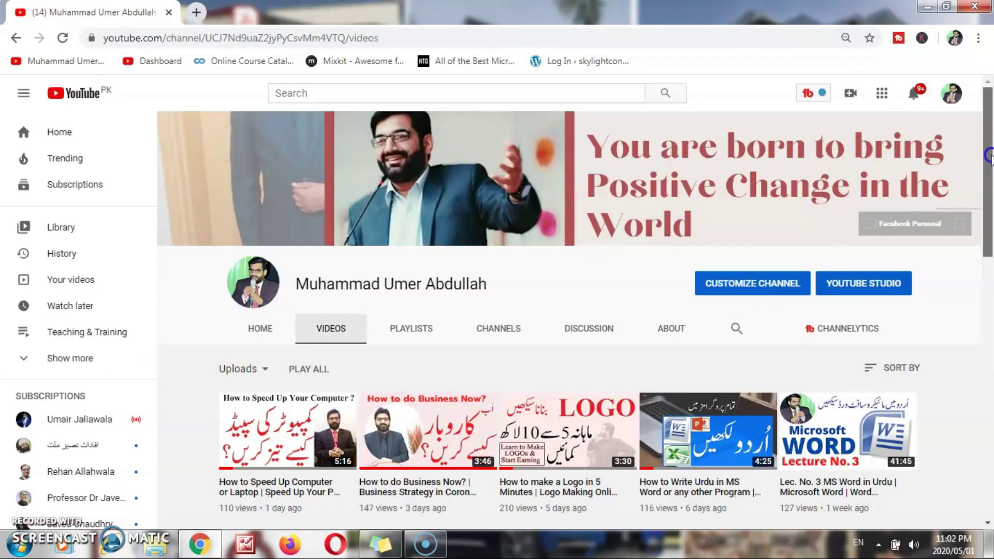
# - Scroll down the channel's uploads list toward older motivational and lockdown videos
pyautogui.moveTo(989, 155); pyautogui.dragTo(989, 398)
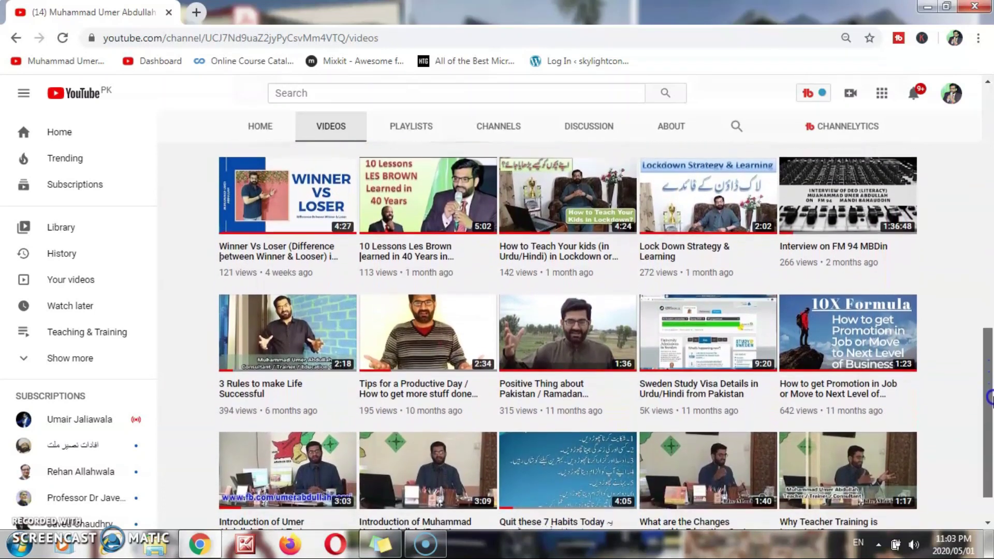